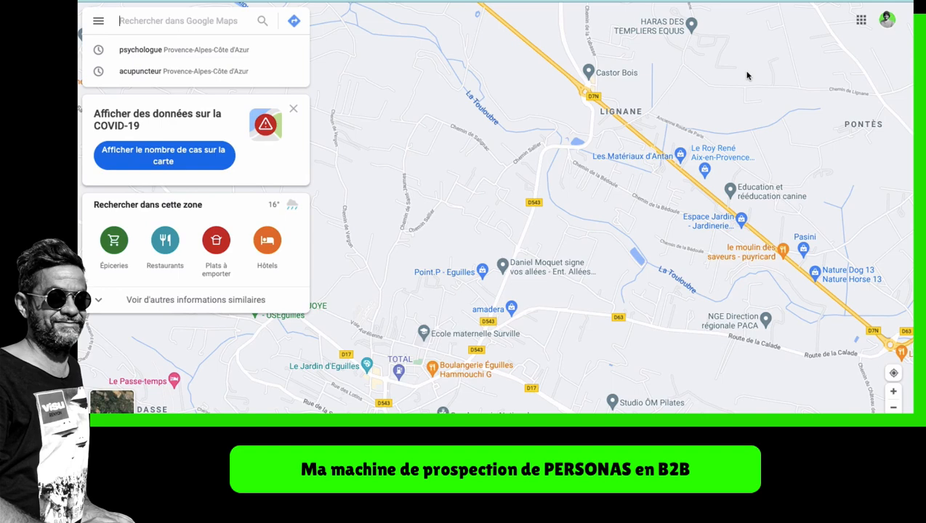
Step: Search Google Maps for "naturopathe" and look through the listed practitioners and their locations on the map
type("natur")
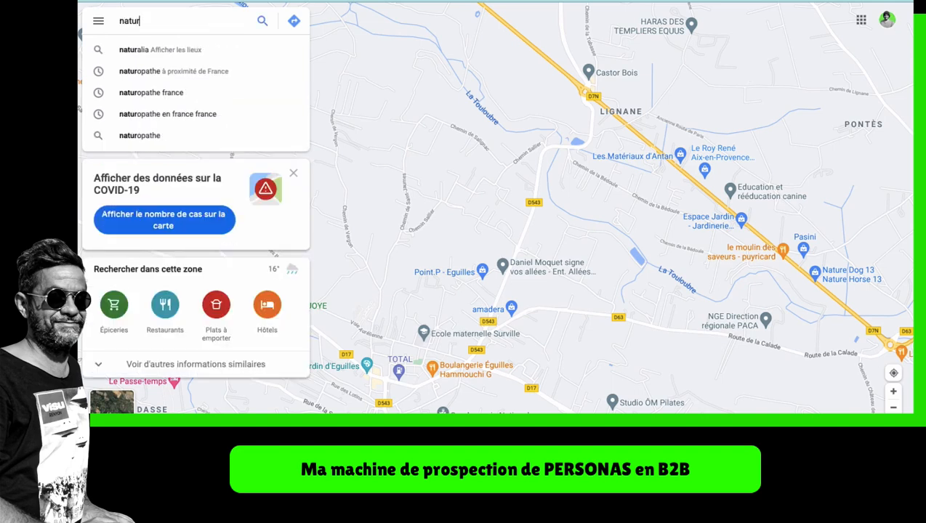
type("opath")
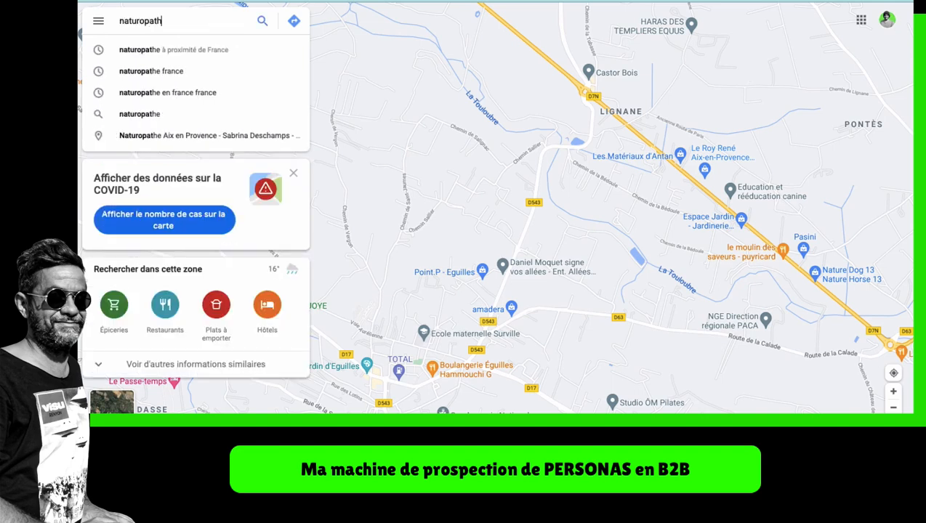
type("e")
key("Return")
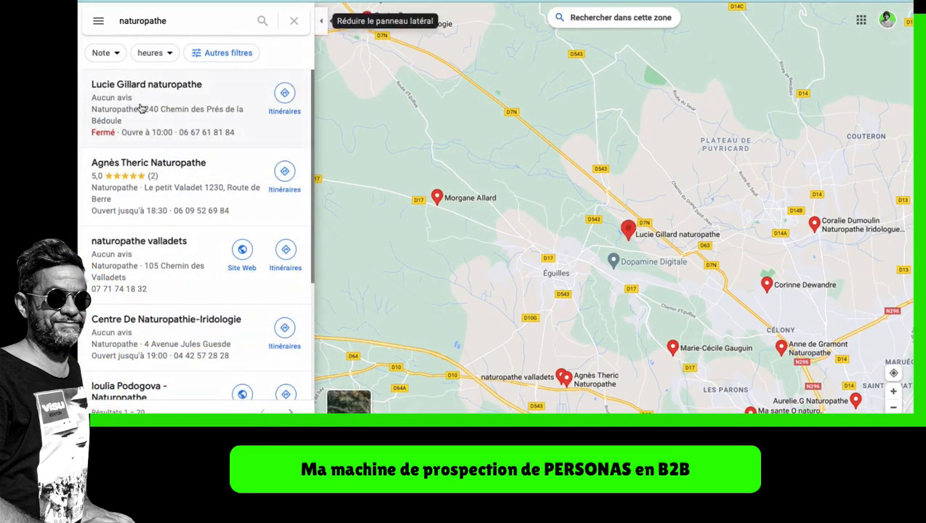
scroll(141, 104, "down", 1)
scroll(196, 200, "down", 2)
scroll(193, 197, "down", 6)
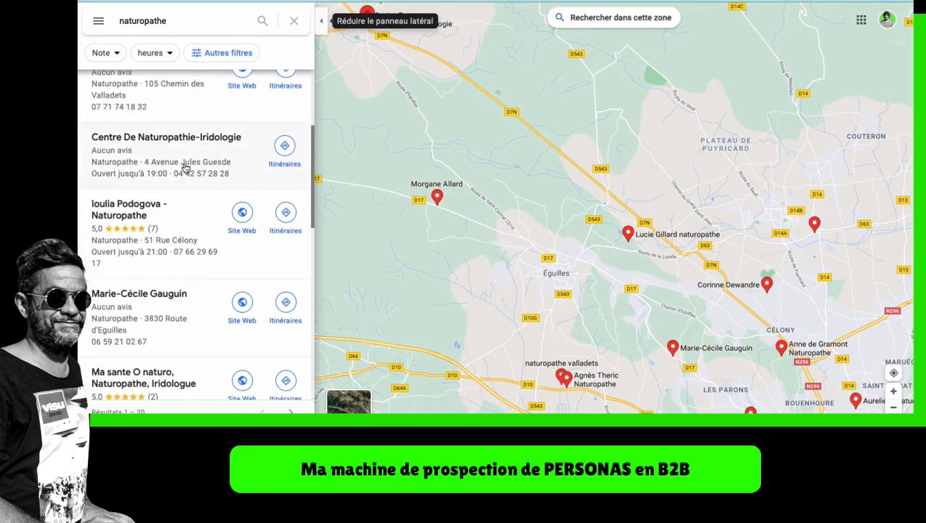
scroll(753, 247, "down", 2)
scroll(752, 249, "down", 2)
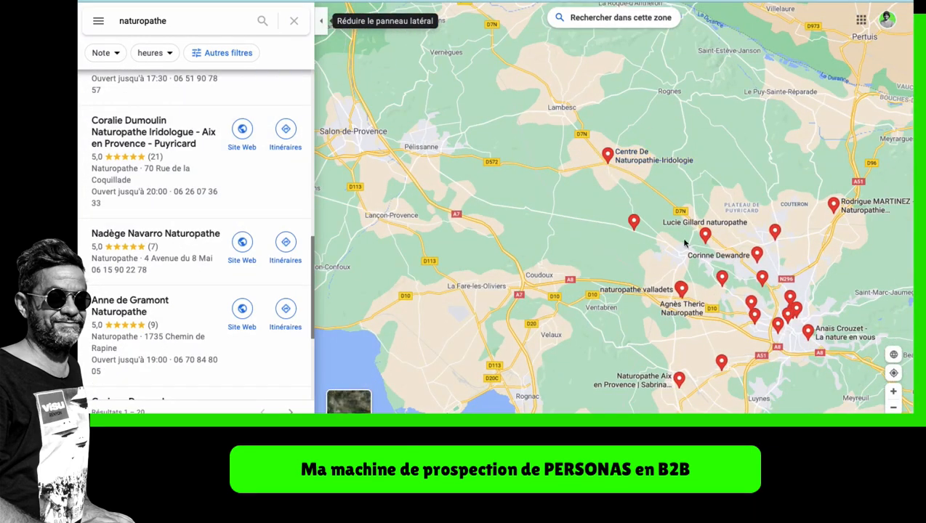
left_click_drag(511, 248, 405, 162)
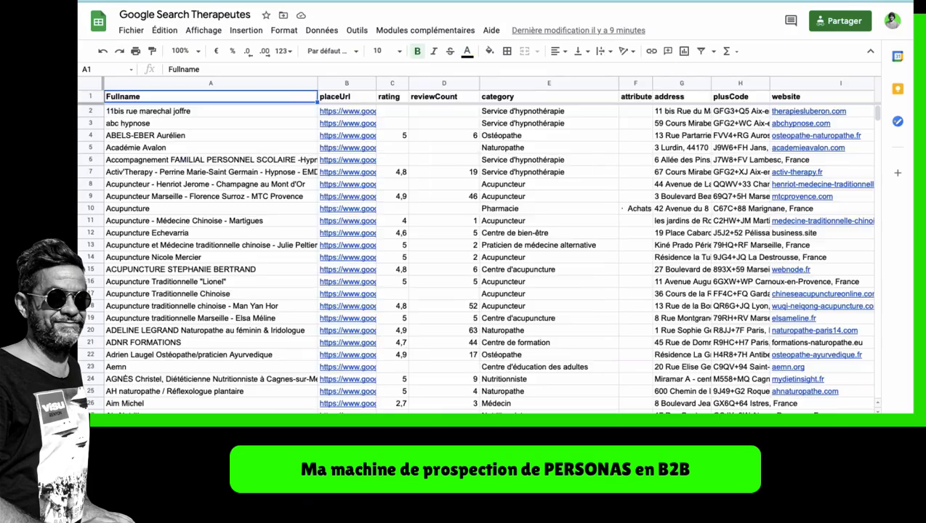
Step: In the Google Search Therapeutes spreadsheet in Google Sheets, examine the rows down to the end and the contact and opening-hours columns
scroll(352, 263, "down", 20)
scroll(353, 263, "down", 20)
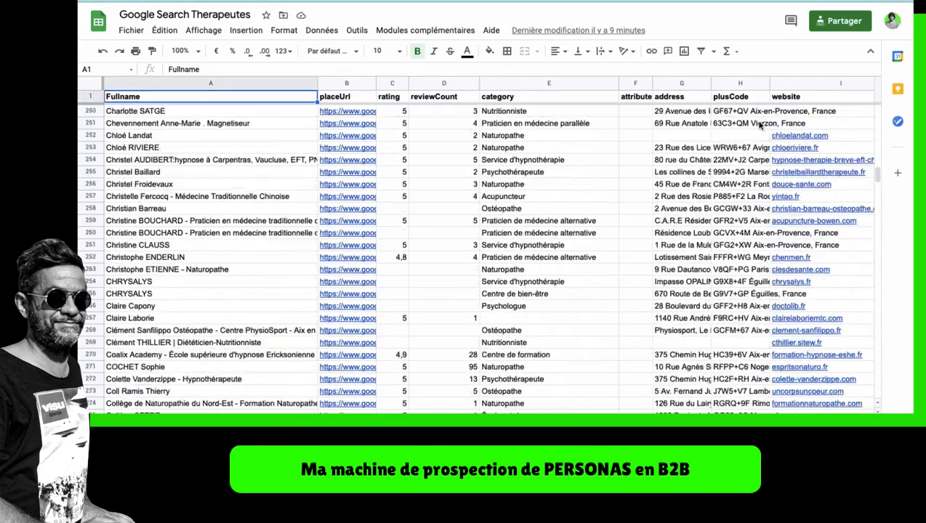
scroll(701, 250, "down", 20)
scroll(701, 249, "down", 20)
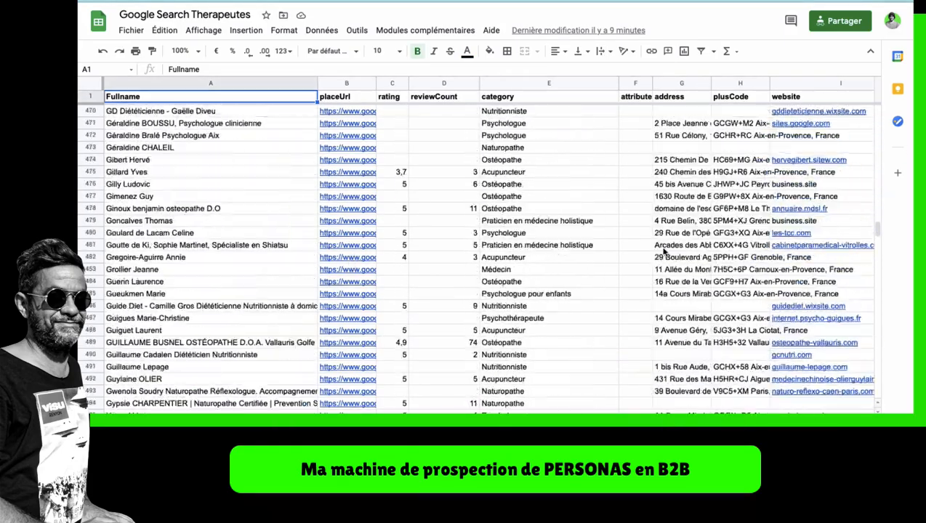
scroll(512, 221, "down", 20)
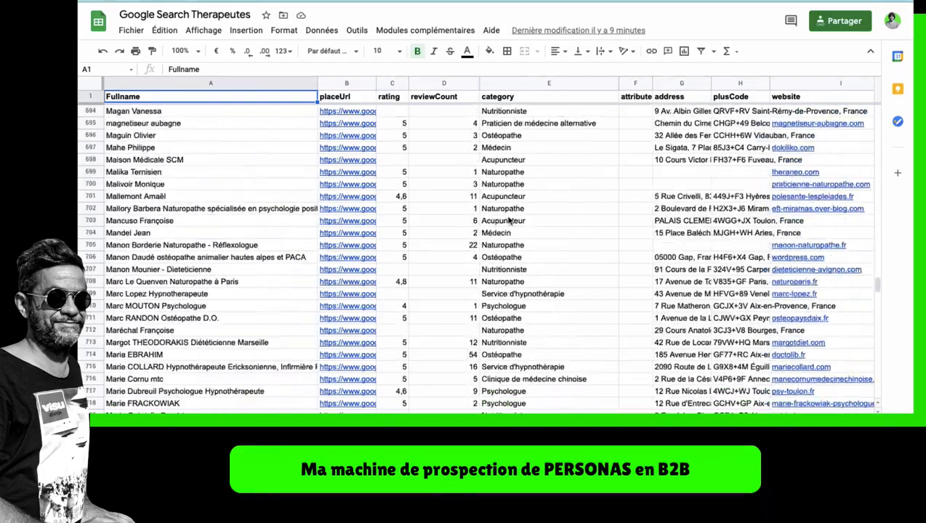
scroll(499, 238, "down", 20)
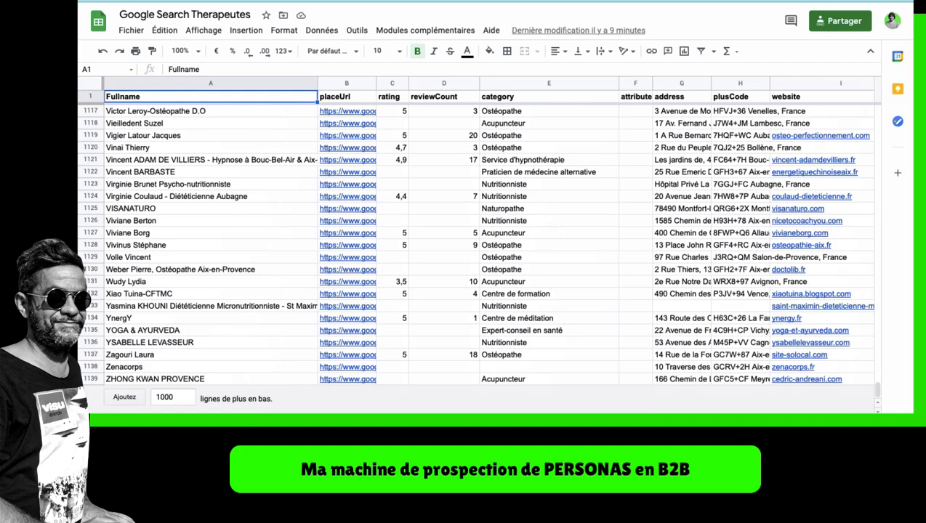
scroll(487, 240, "right", 6)
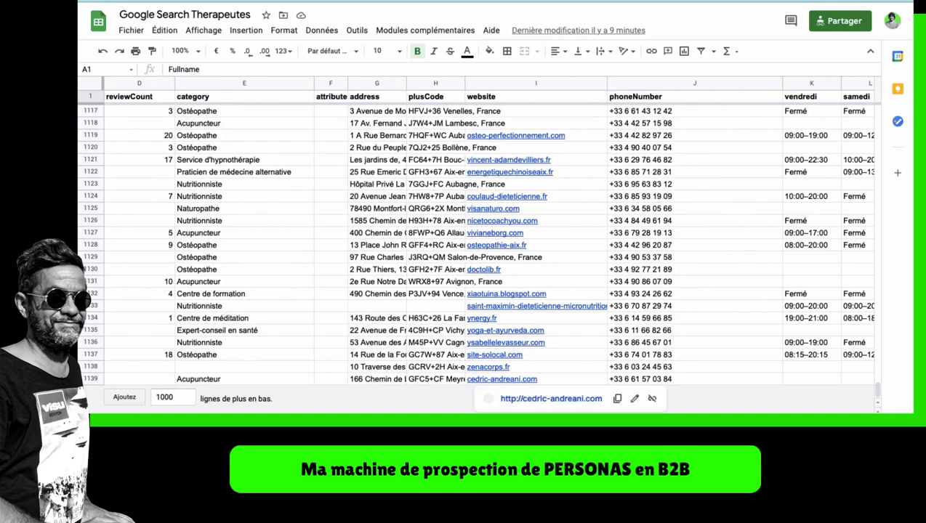
scroll(487, 240, "right", 5)
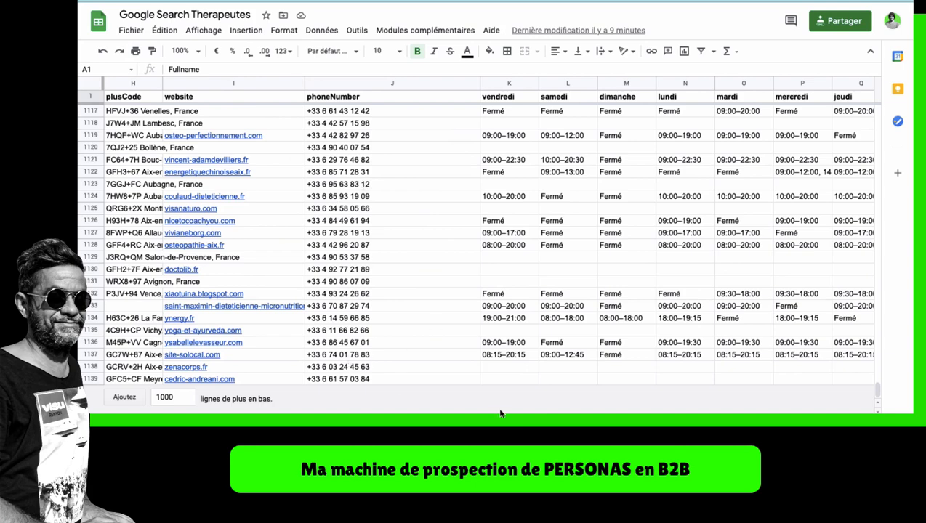
scroll(233, 239, "left", 10)
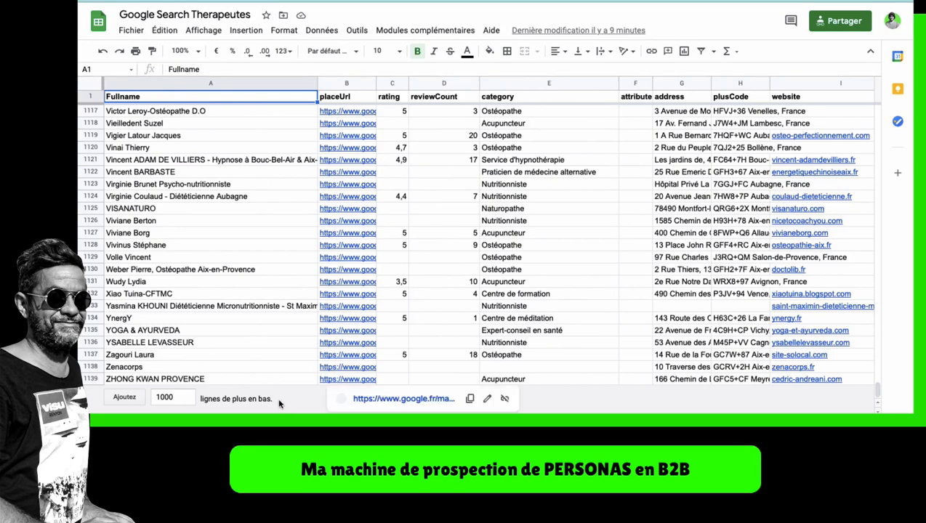
Step: Download the active sheet as comma-separated values (.csv)
left_click(132, 32)
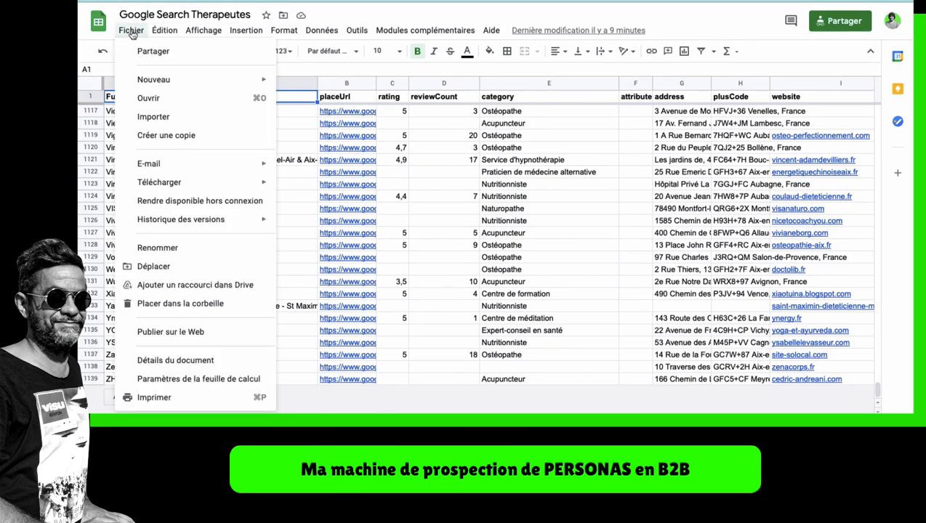
mouse_move(190, 182)
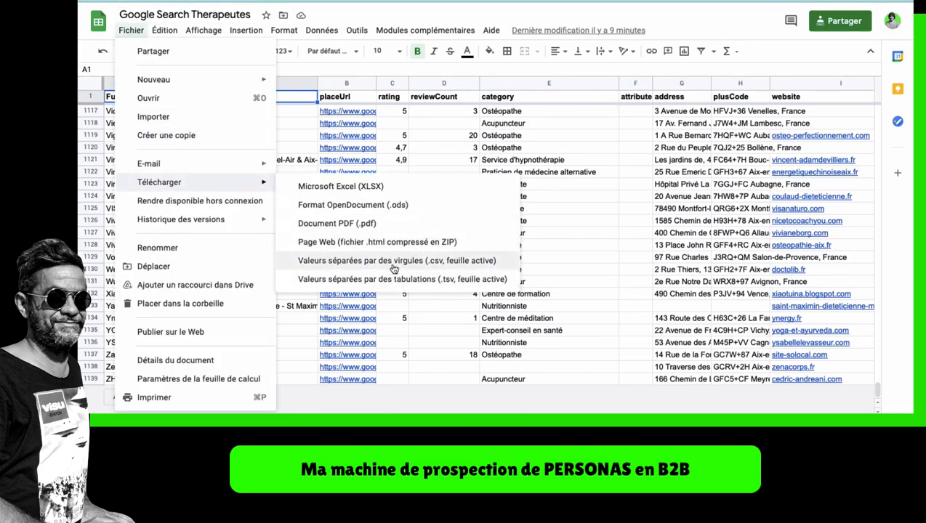
left_click(393, 263)
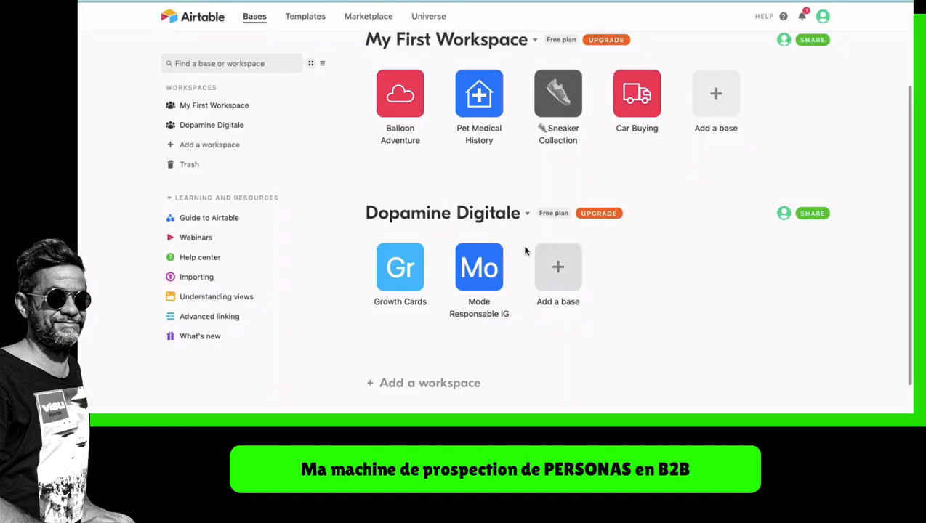
Step: In Airtable, start a new base in the Dopamine Digitale workspace by importing data from a CSV file
left_click(568, 266)
left_click(582, 337)
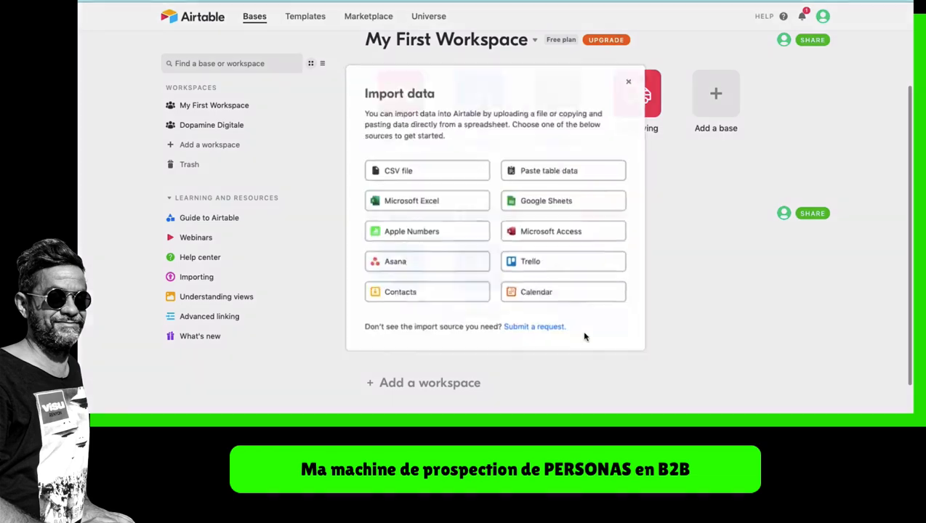
left_click(419, 170)
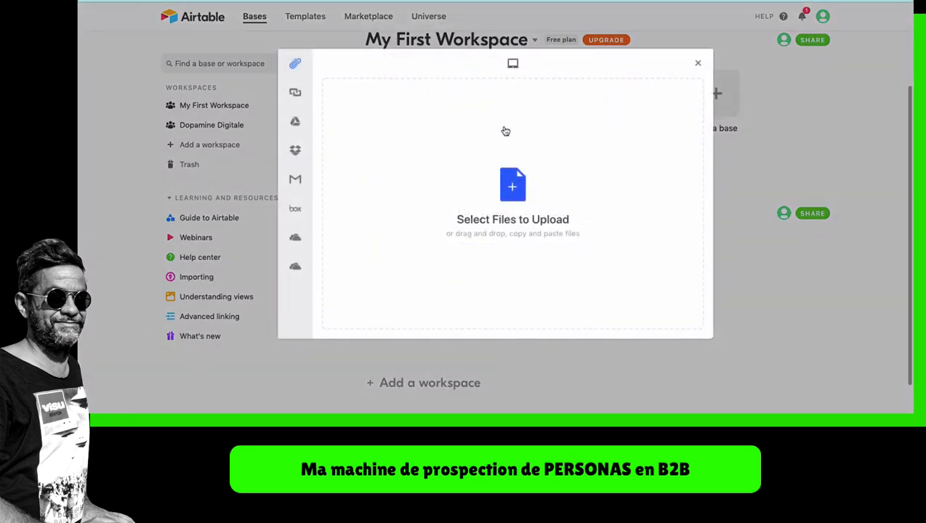
Step: Show the computer's files as a list and upload "Google Search Therapeutes - Thérapeutes (2).csv"
left_click(517, 134)
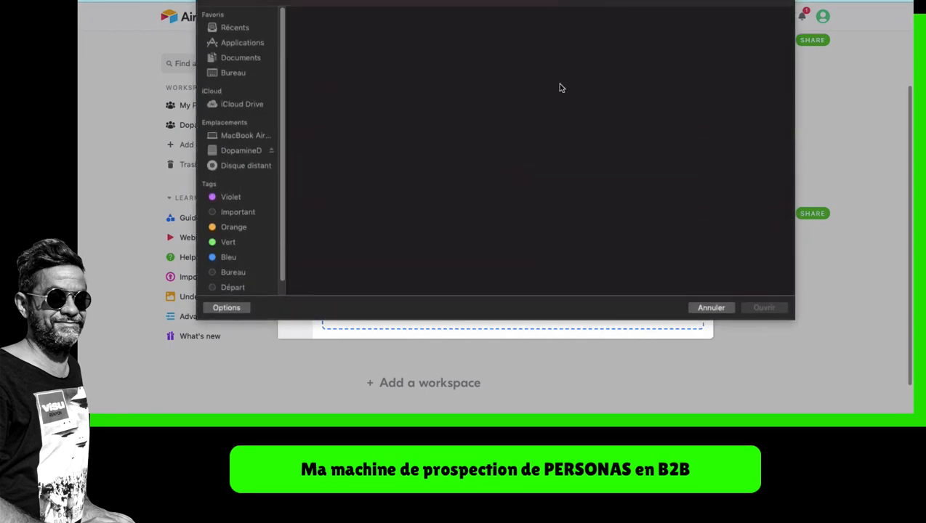
left_click(253, 1)
left_click(264, 27)
left_click(253, 2)
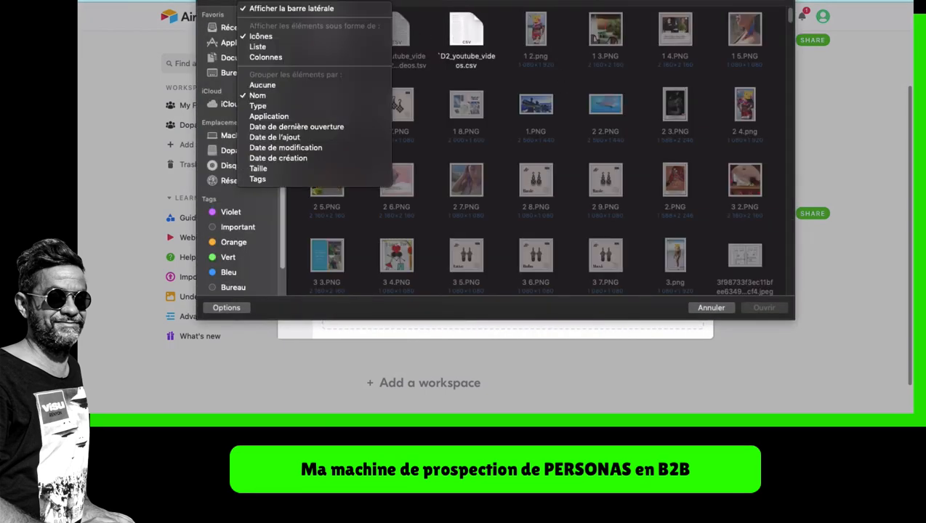
key("Escape")
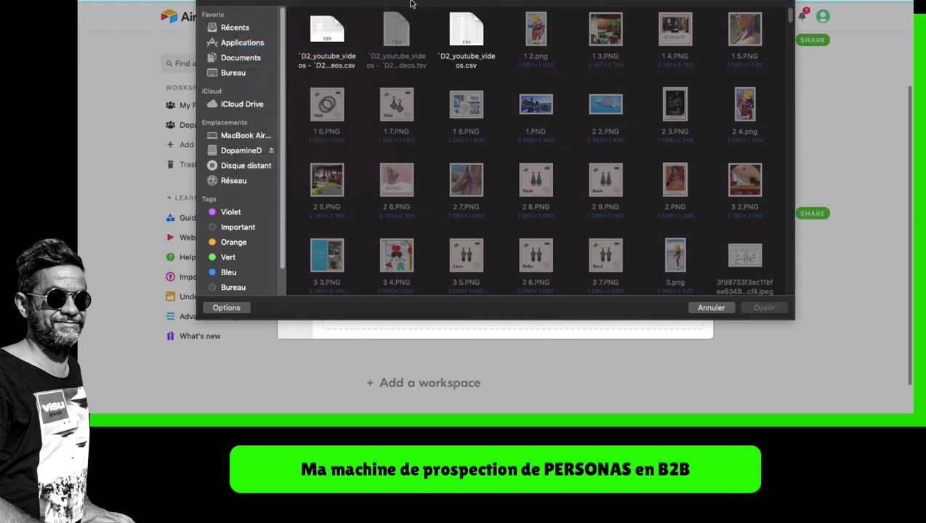
left_click(399, 27)
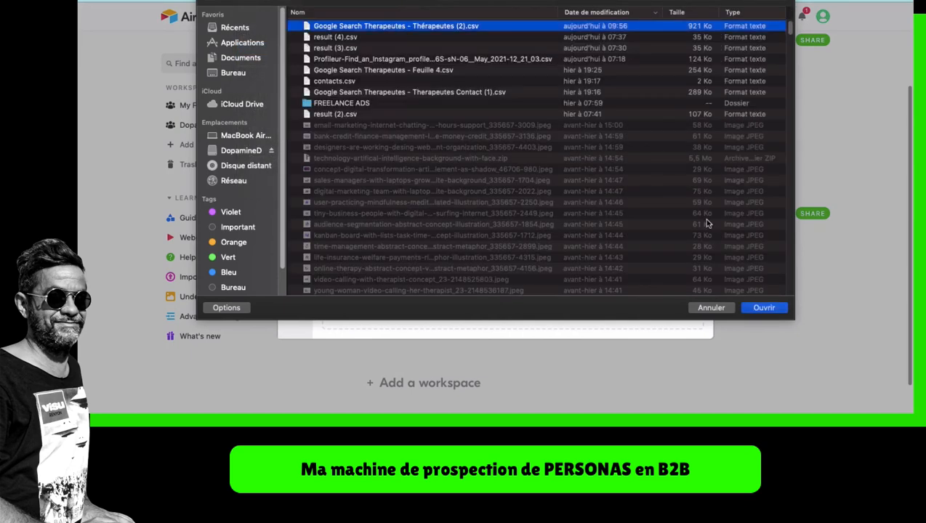
left_click(775, 309)
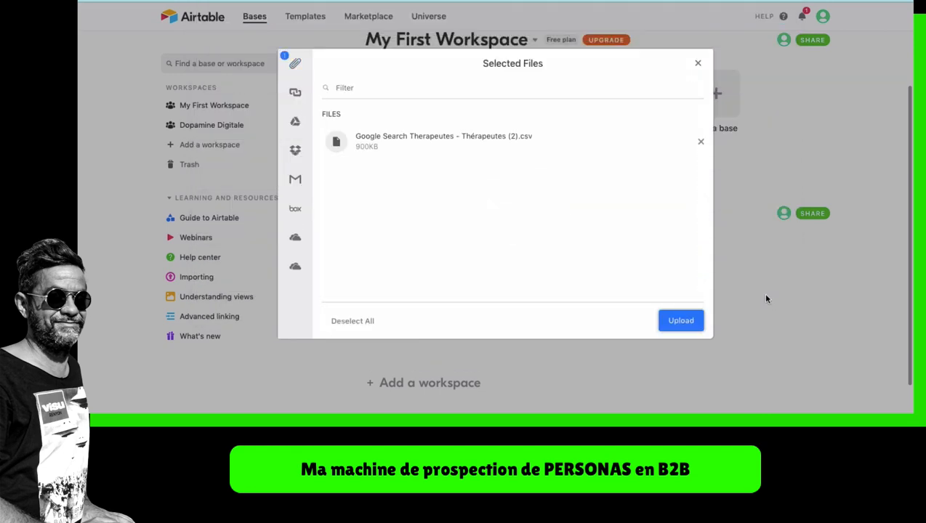
left_click(682, 324)
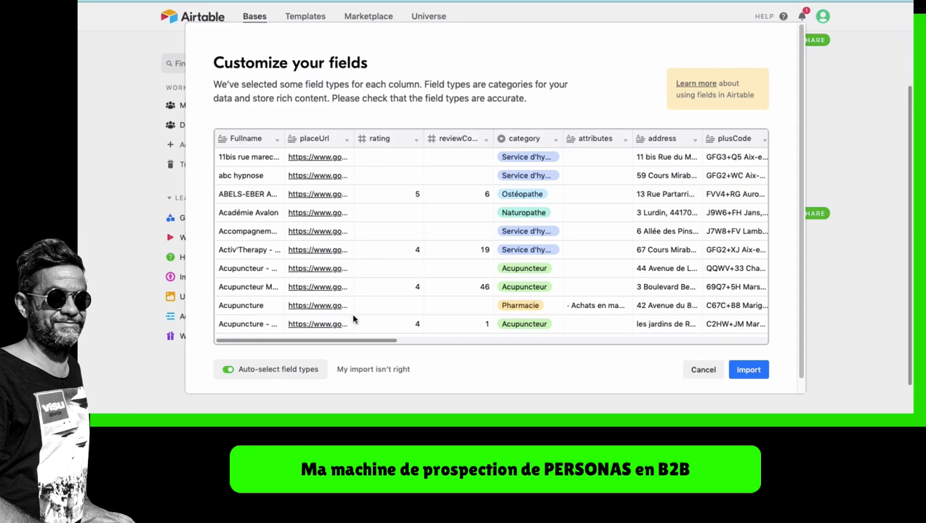
Step: Set the latitude column's field type to Long text in the import preview and check its values
left_click_drag(352, 346, 754, 328)
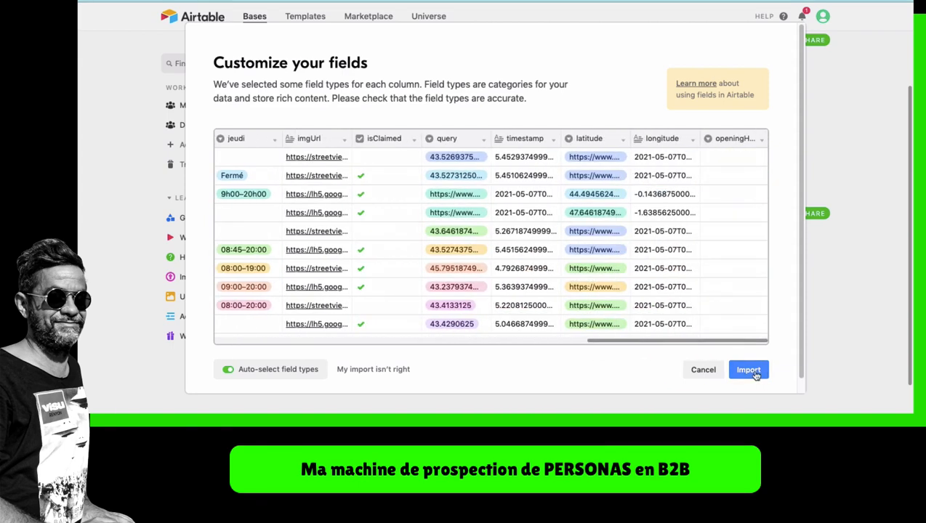
left_click(623, 143)
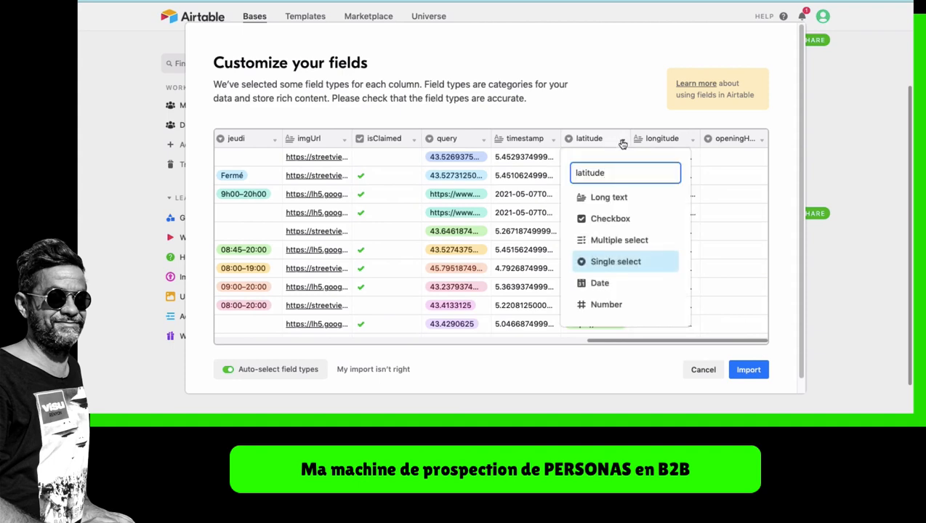
left_click(598, 200)
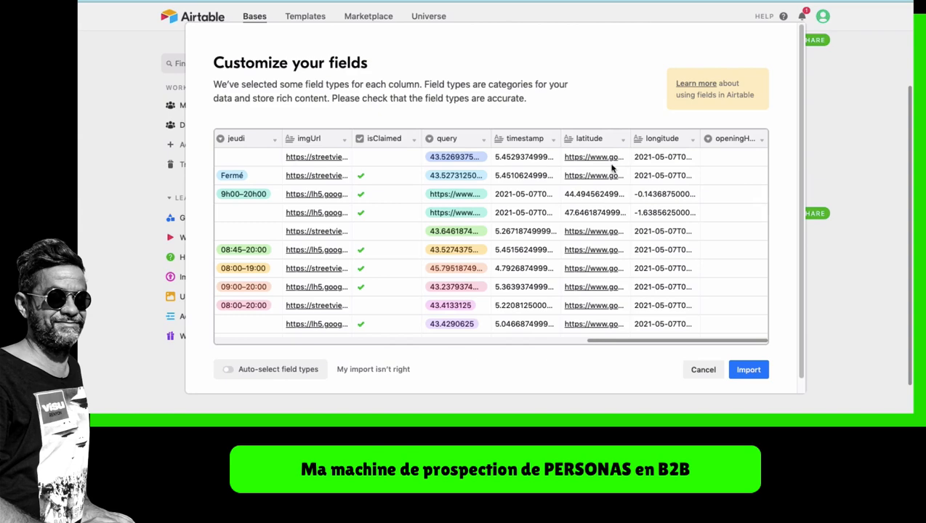
scroll(583, 233, "down", 5)
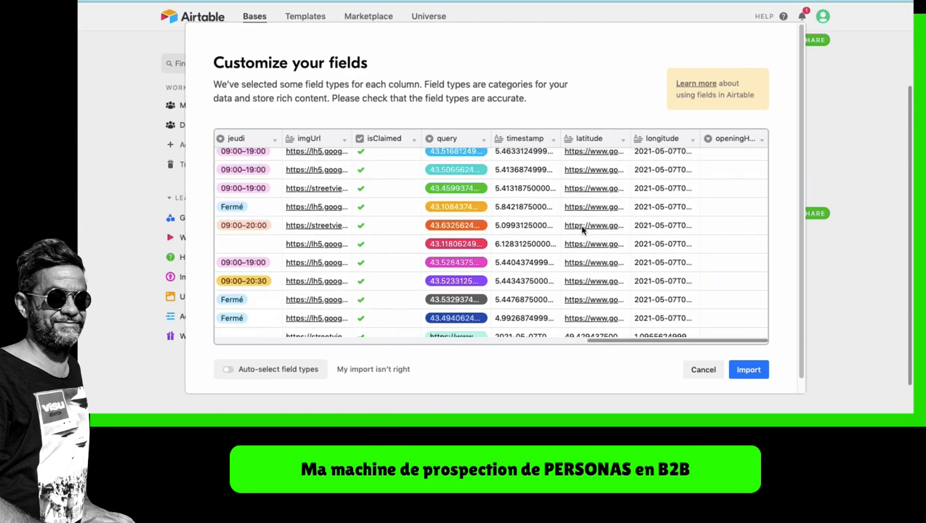
Step: Try the Date field type on the timestamp column and return it to Long text
left_click(555, 141)
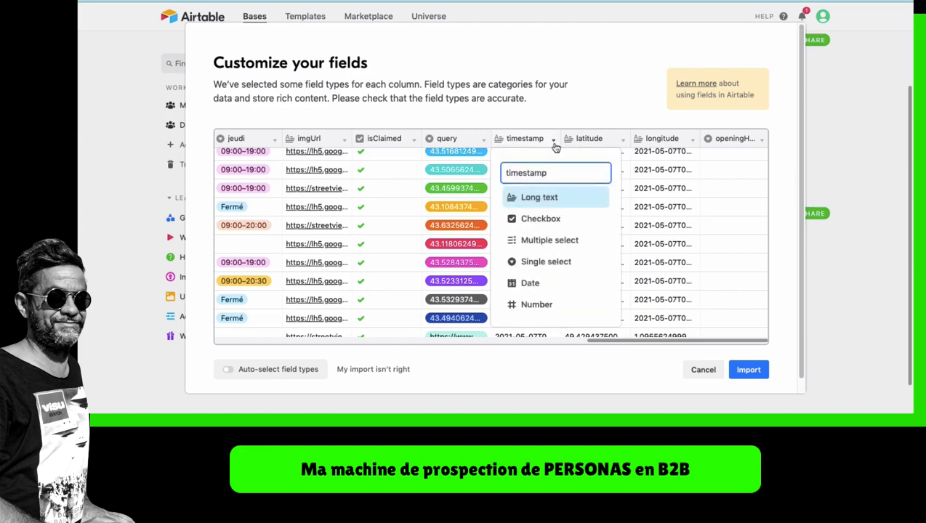
left_click(535, 282)
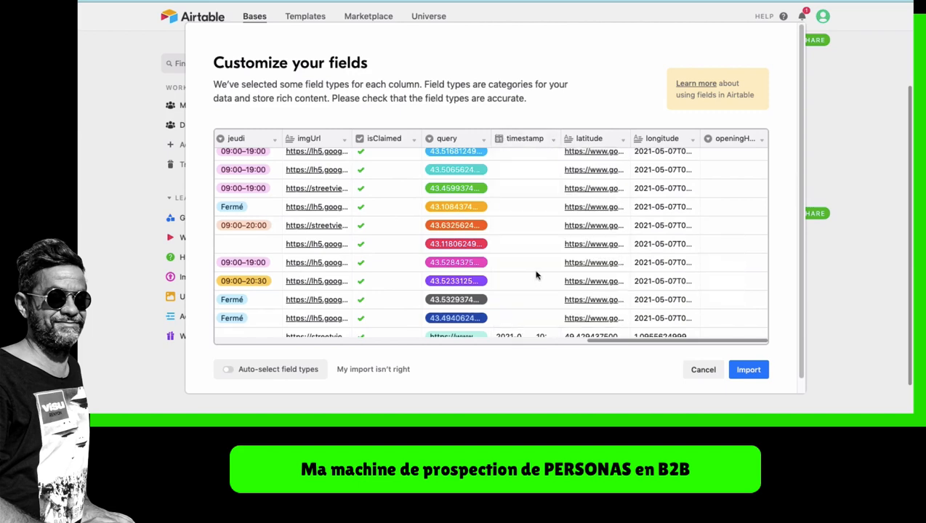
left_click(553, 141)
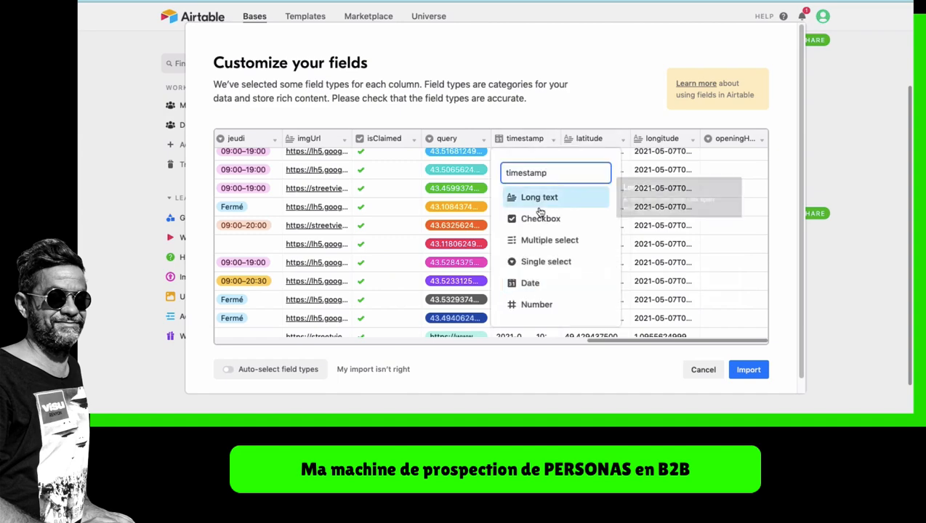
left_click(541, 202)
Step: Check the remaining preview rows and import the data with the customized fields
scroll(704, 308, "down", 2)
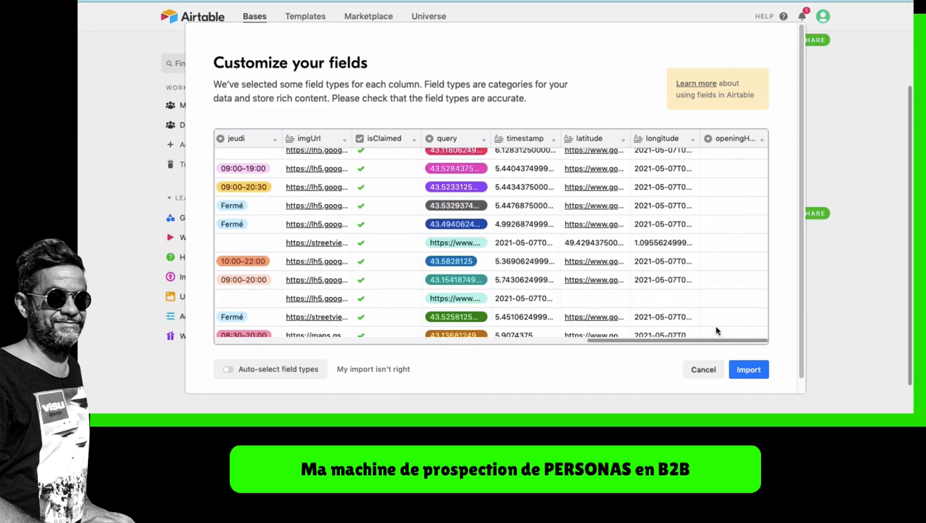
left_click(746, 371)
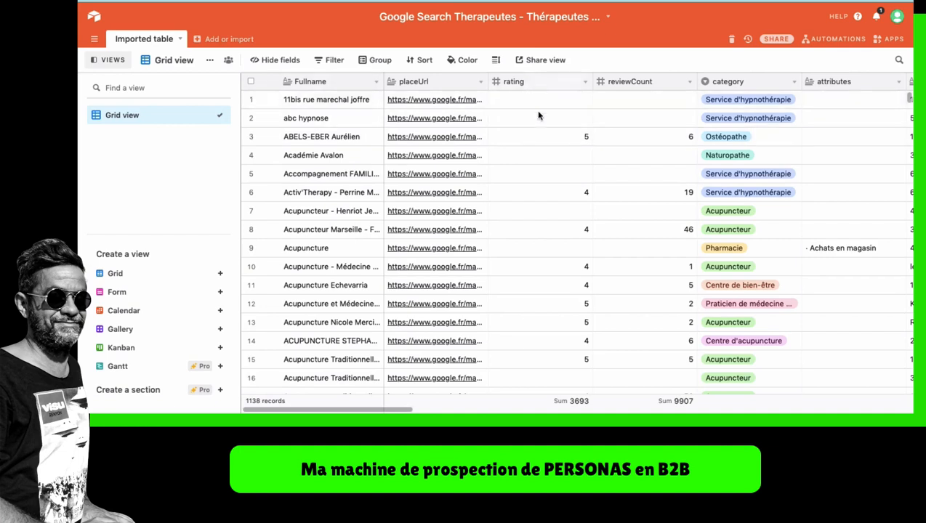
Step: Change the Fullname field's type to Single line text
left_click(376, 81)
left_click(343, 101)
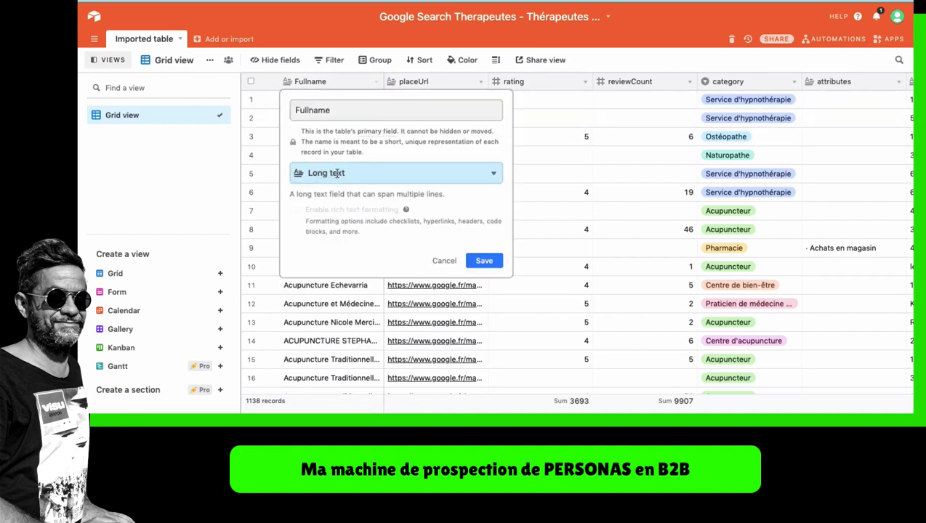
left_click(336, 177)
left_click(354, 198)
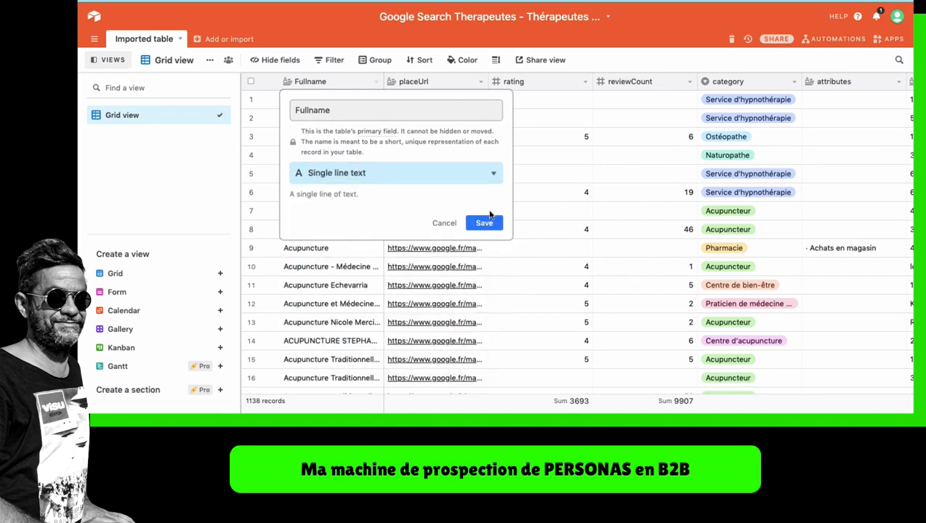
left_click(484, 223)
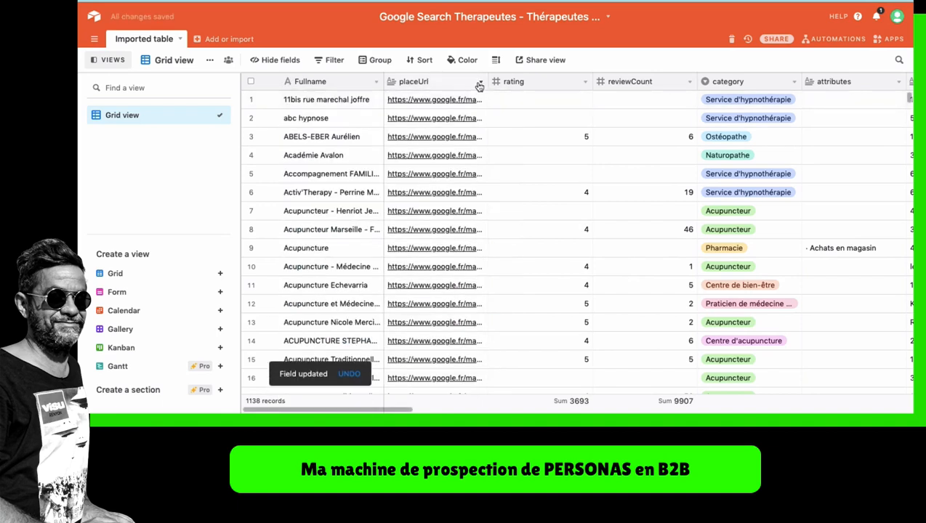
Step: Change the placeUrl field's type to URL and rename it "Fiche Google"
left_click(480, 82)
left_click(443, 101)
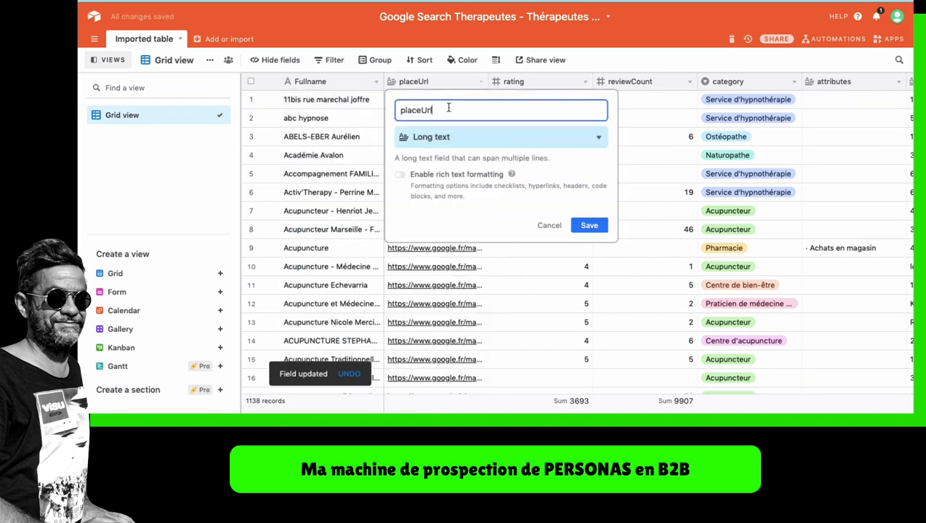
left_click(467, 146)
scroll(455, 241, "down", 3)
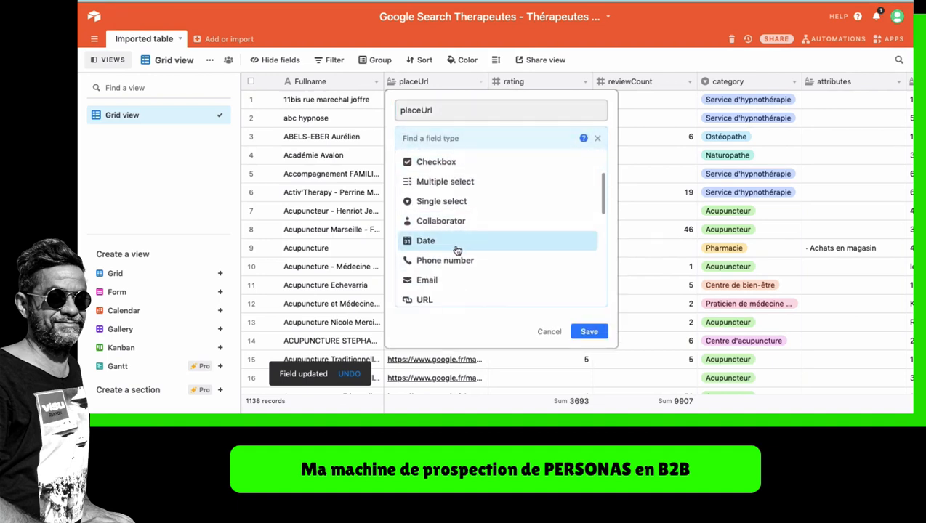
left_click(453, 299)
double_click(448, 110)
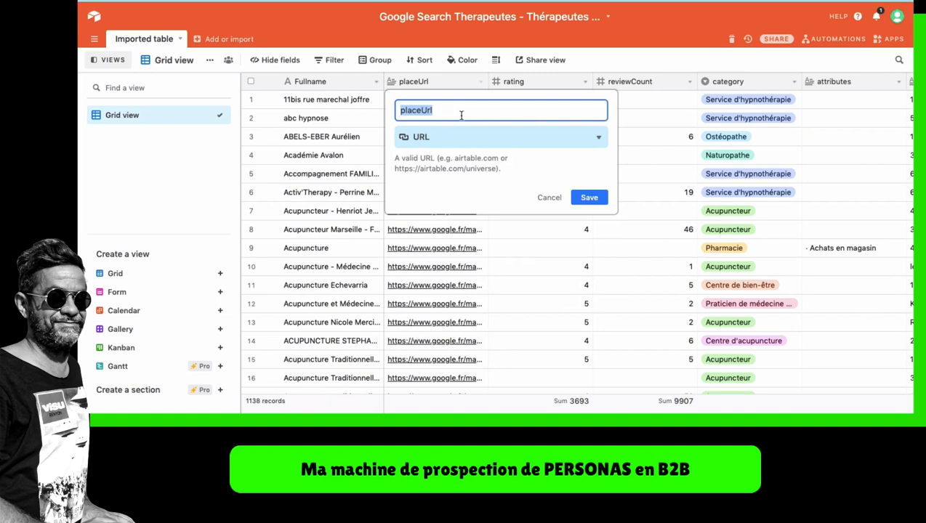
type("Fiche Google")
left_click(590, 197)
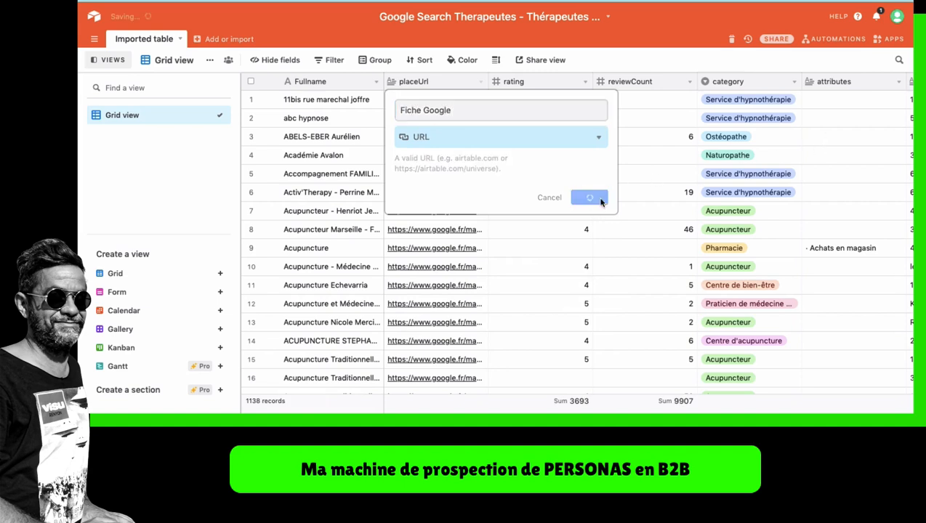
Step: Rename the primary field Fullname as "Nom"
left_click(376, 83)
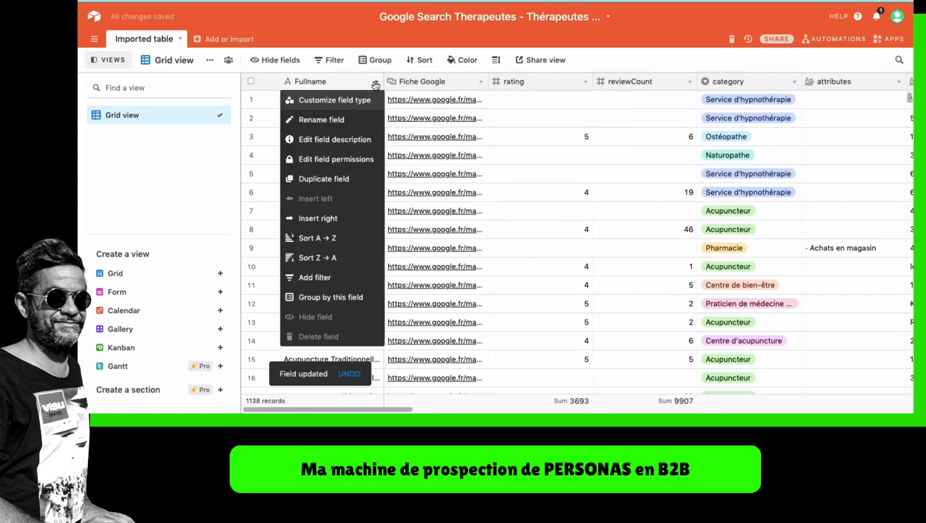
left_click(355, 100)
double_click(353, 104)
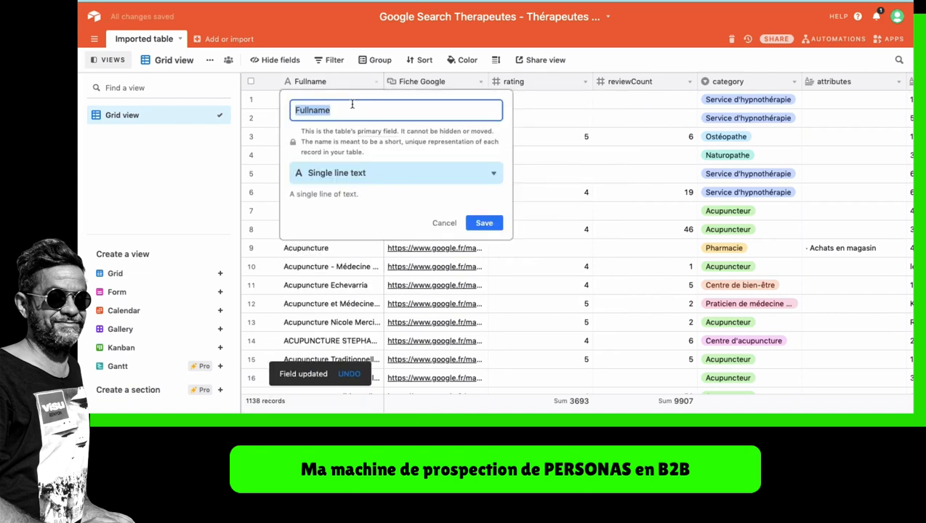
type("Nom")
left_click(486, 223)
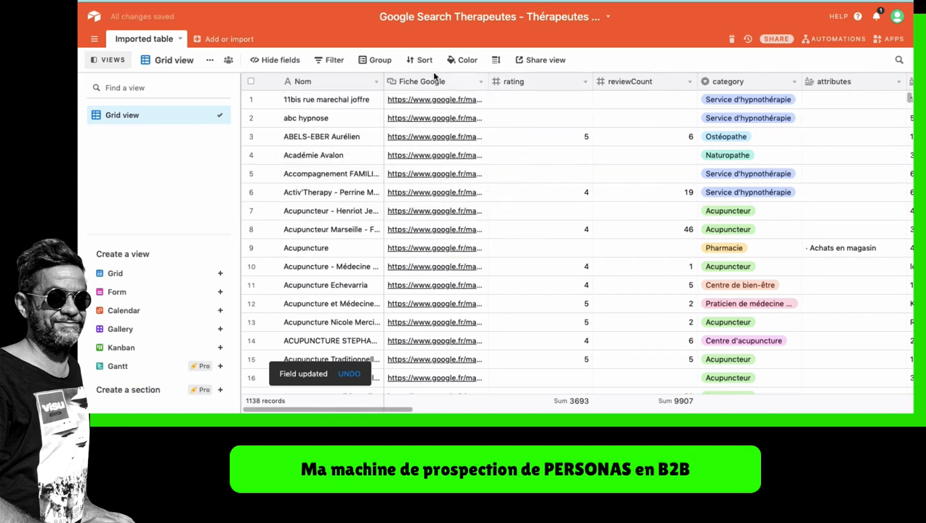
Step: Capitalize the rating field's name to "Rating" and convert it from Number to a star Rating type with a maximum of 5
left_click(585, 83)
left_click(546, 106)
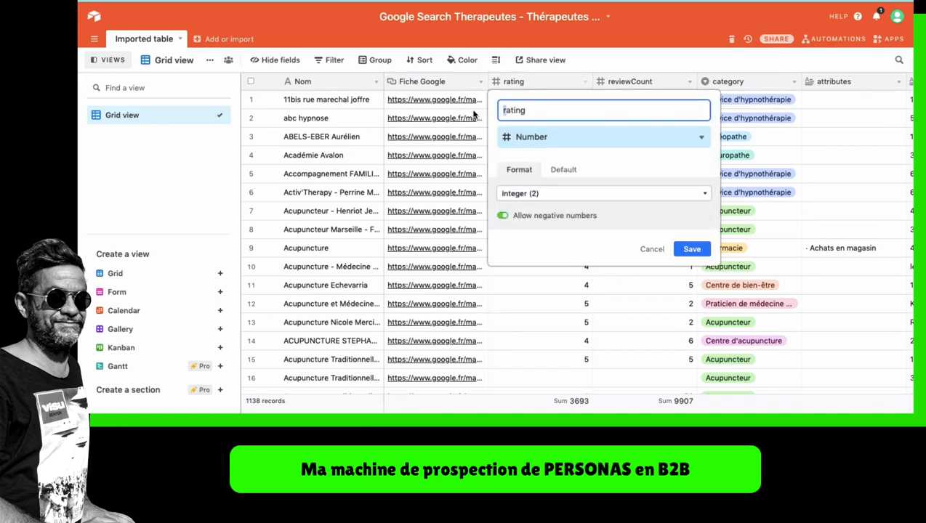
key("Delete")
type("R")
left_click(543, 194)
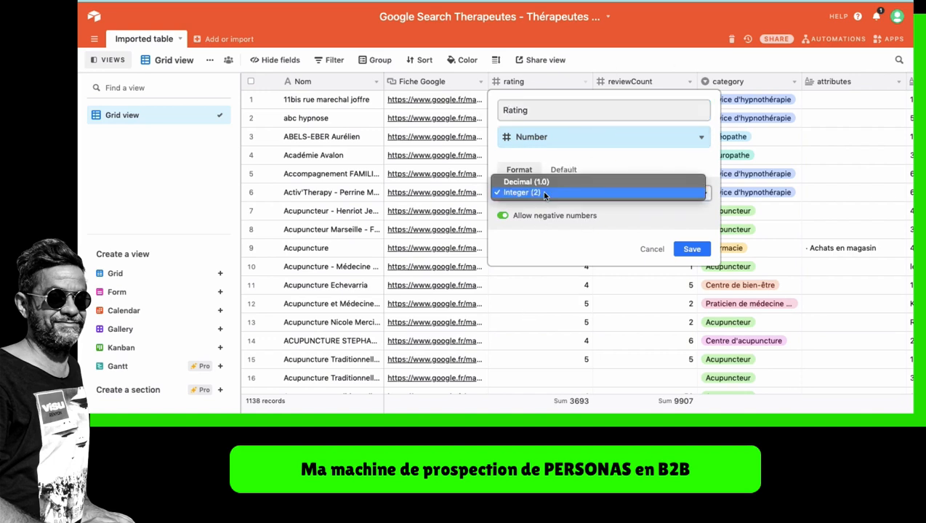
left_click(544, 194)
left_click(558, 136)
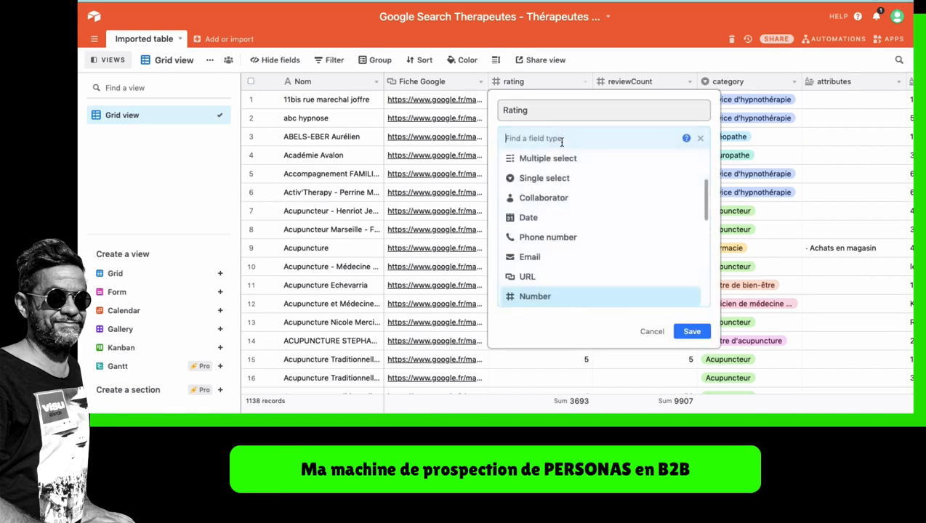
scroll(571, 192, "down", 6)
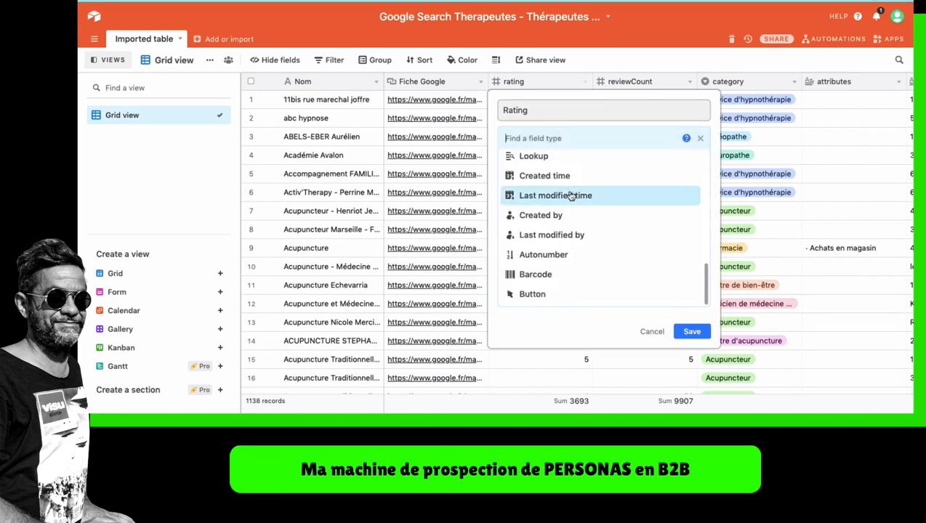
scroll(582, 195, "up", 4)
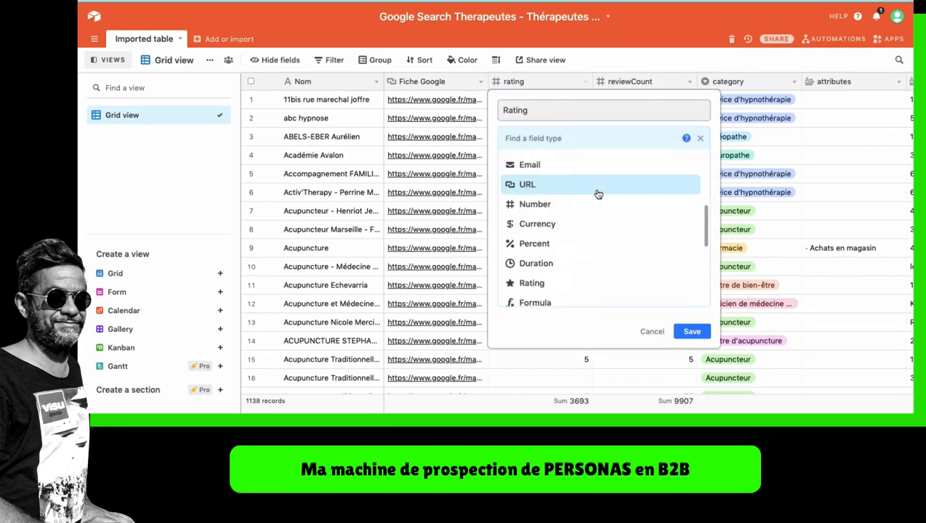
left_click(513, 284)
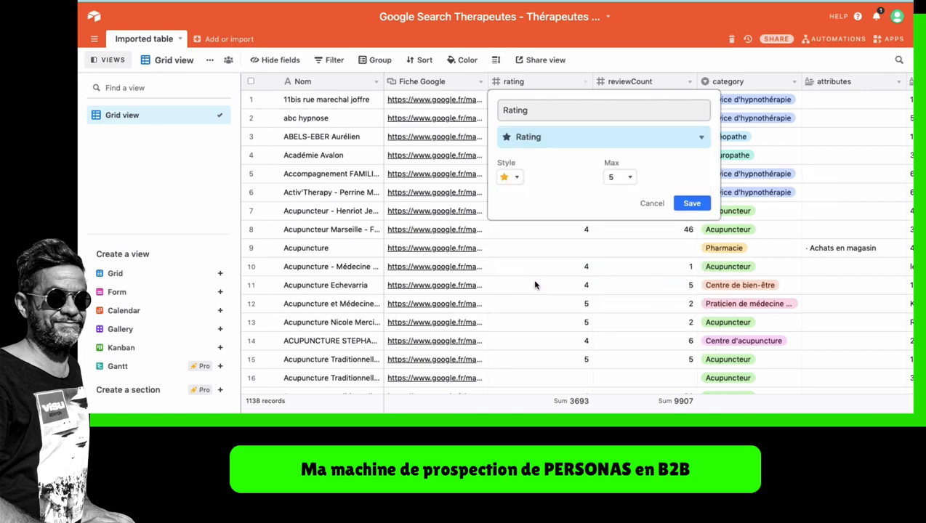
left_click(692, 205)
left_click(597, 264)
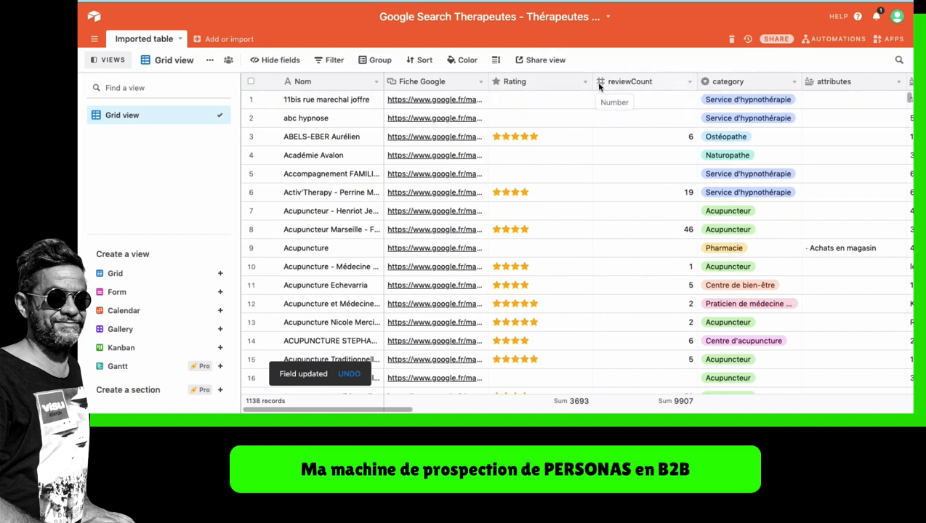
Step: Rename the reviewCount field as "Reviews", keeping its Number type
left_click(689, 81)
left_click(646, 101)
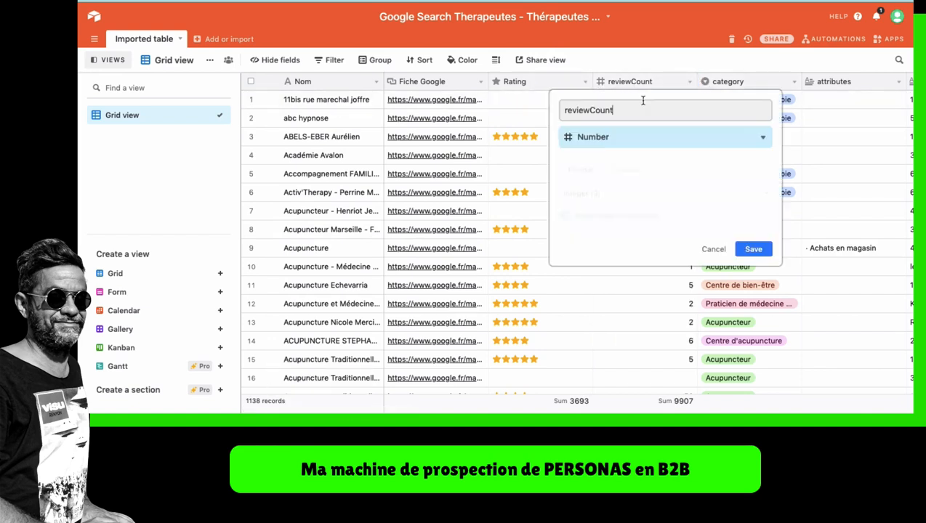
double_click(616, 110)
type("Rev")
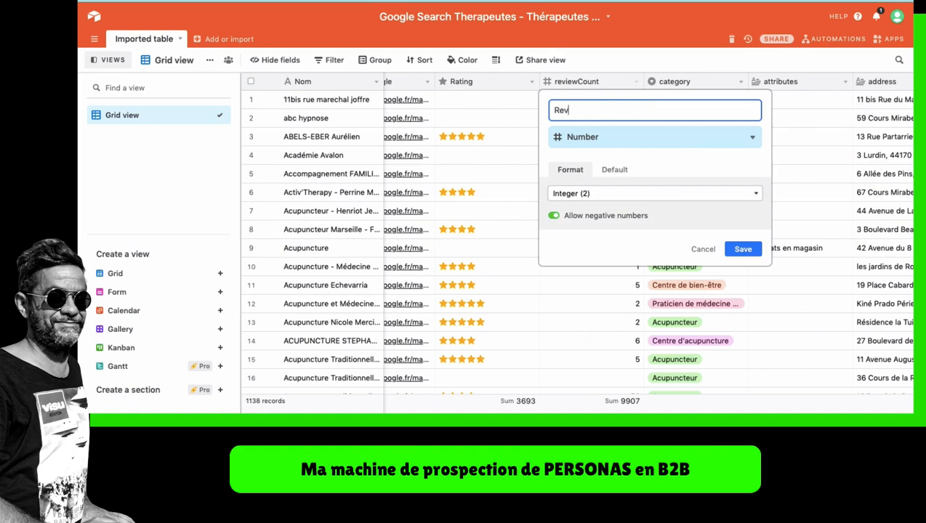
type("iews")
left_click(741, 248)
Step: Rename the star rating field as "Note"
left_click(569, 82)
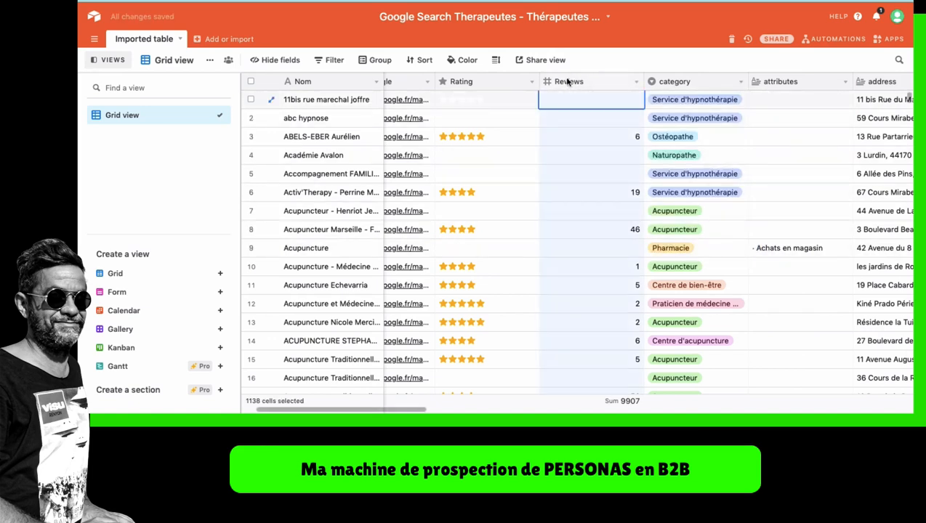
double_click(466, 84)
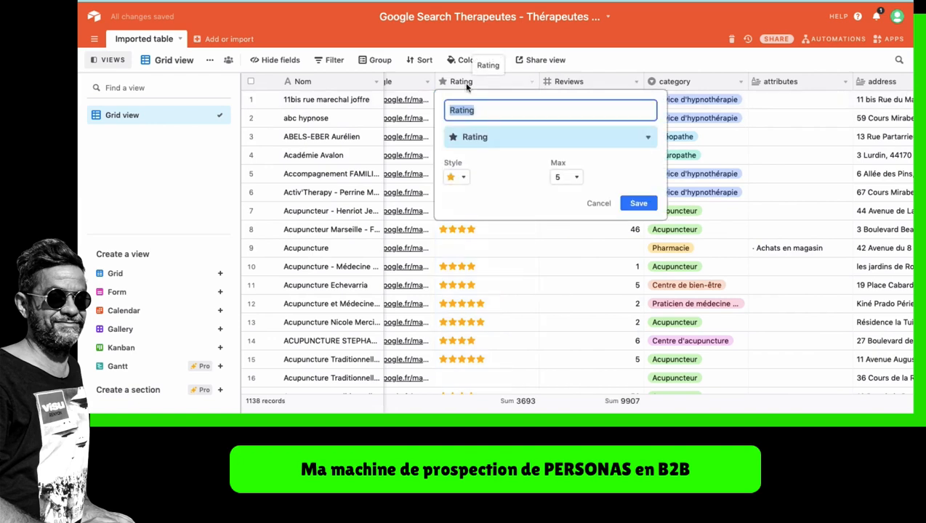
type("Np")
type("te")
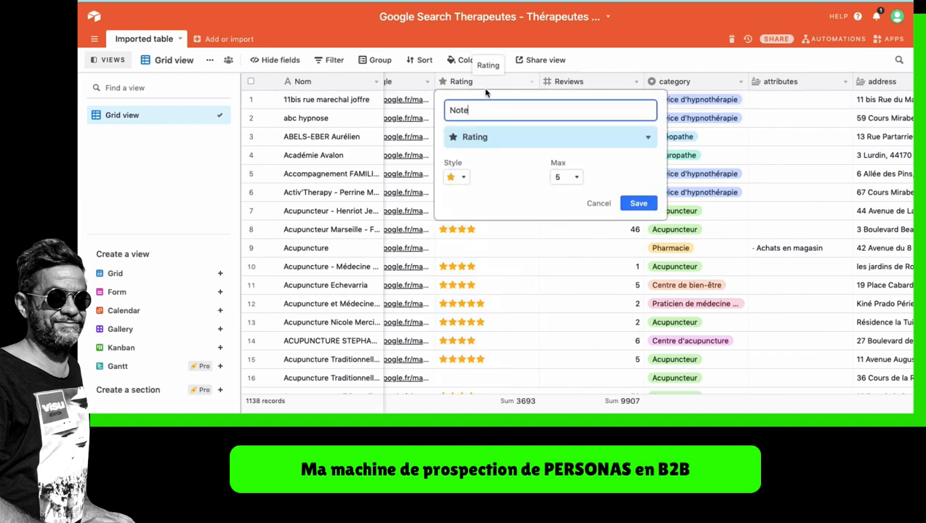
left_click(638, 203)
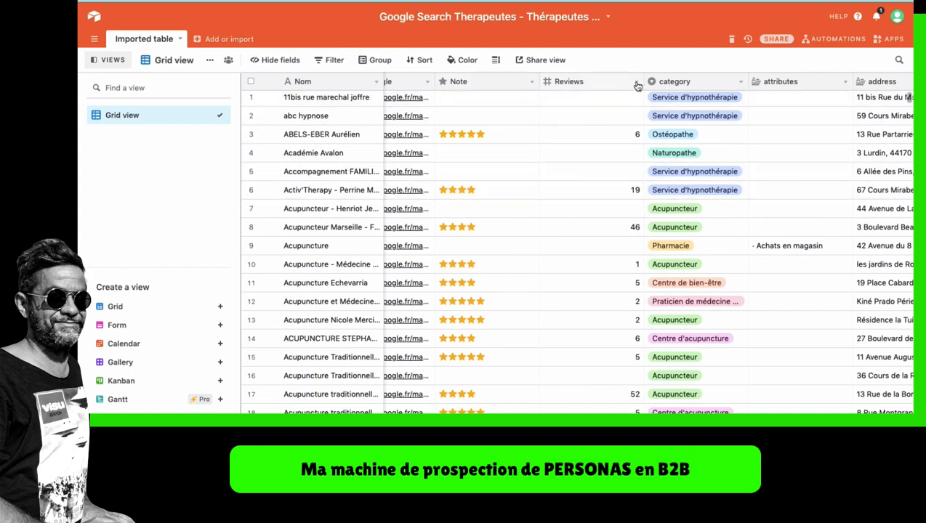
Step: Narrow the Reviews and Note columns and hide the attributes field from the grid
left_click_drag(643, 82, 604, 81)
left_click_drag(536, 78, 491, 80)
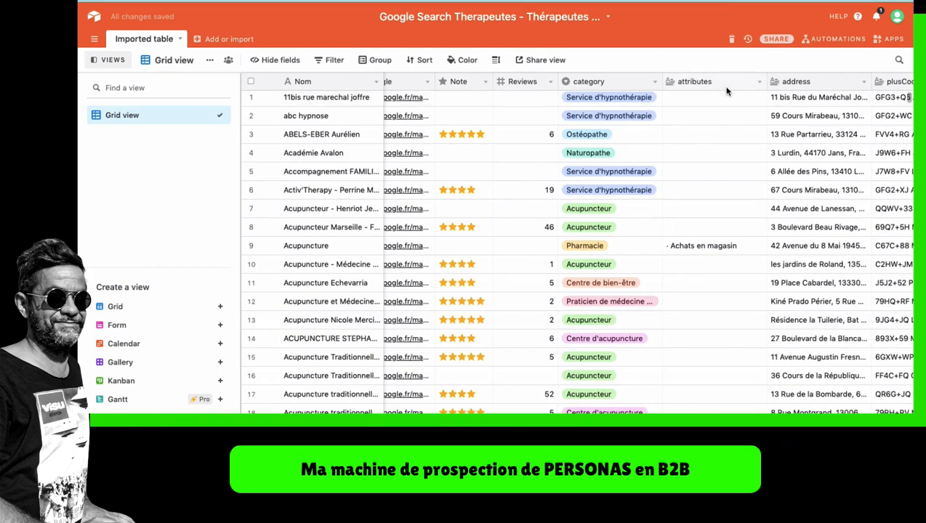
left_click(758, 85)
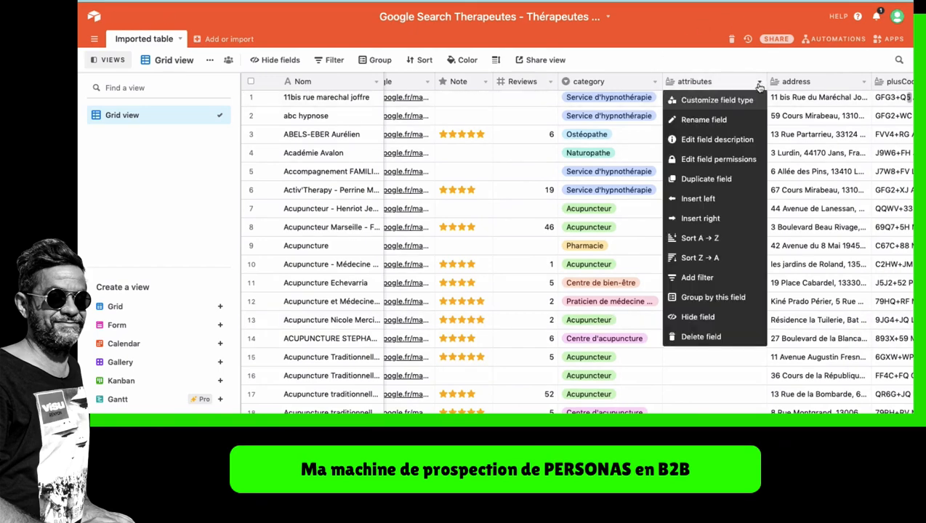
left_click(682, 317)
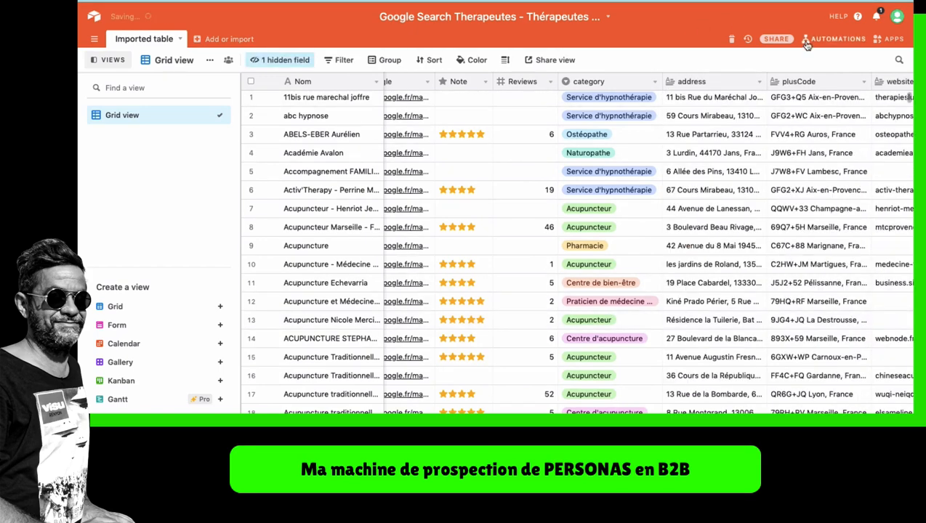
Step: Look through the field types available for the address field and keep it as Long text
left_click(758, 85)
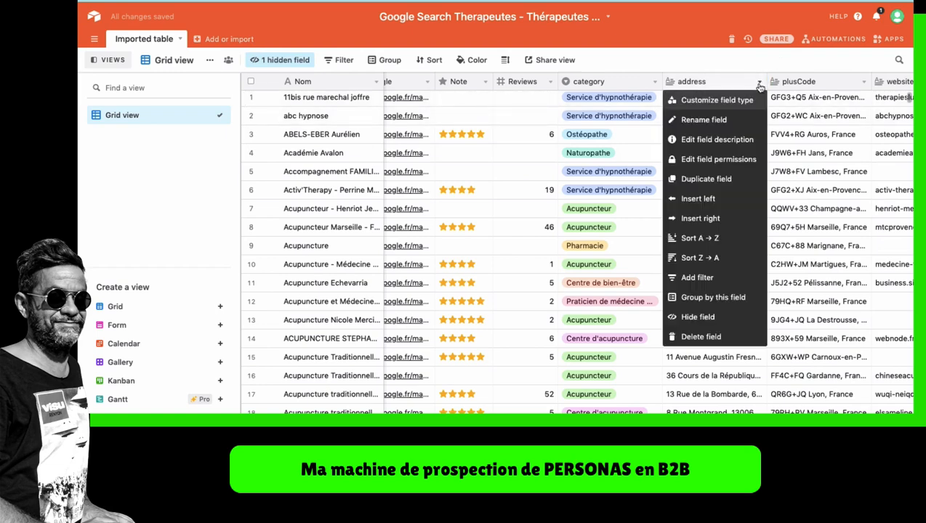
left_click(717, 101)
left_click(639, 139)
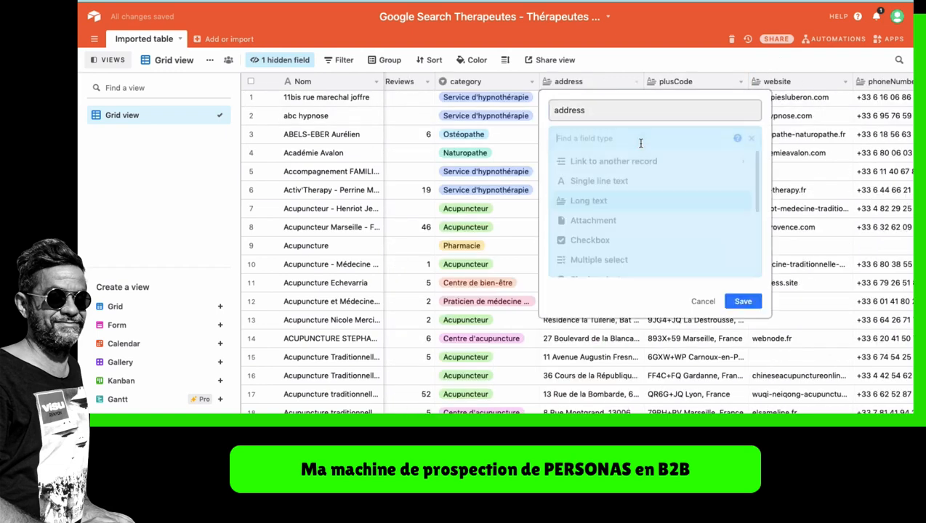
scroll(631, 222, "down", 5)
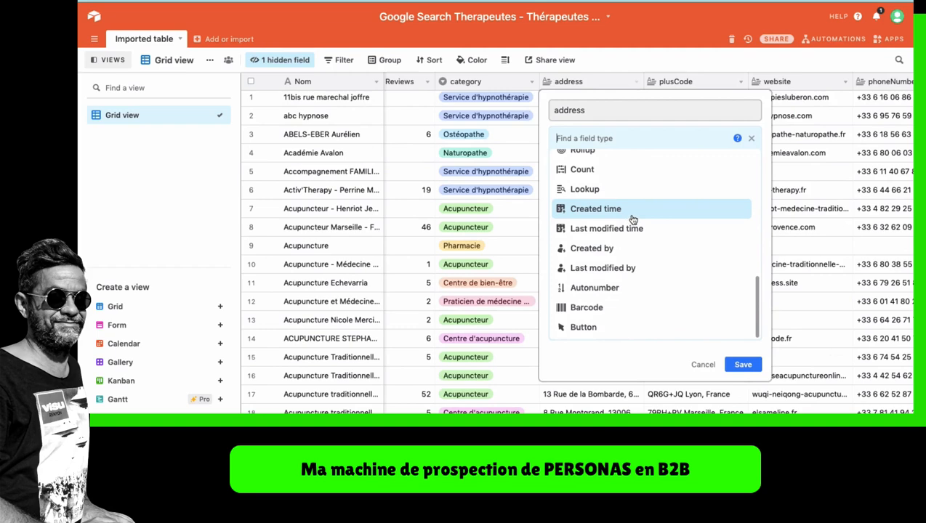
scroll(633, 220, "up", 5)
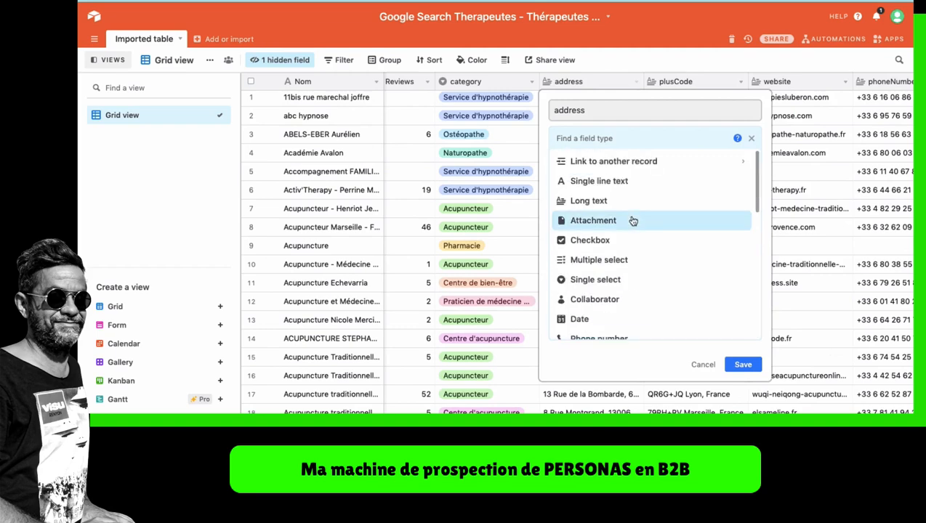
left_click(743, 364)
Step: Change the plusCode field's type to Single line text
left_click(741, 85)
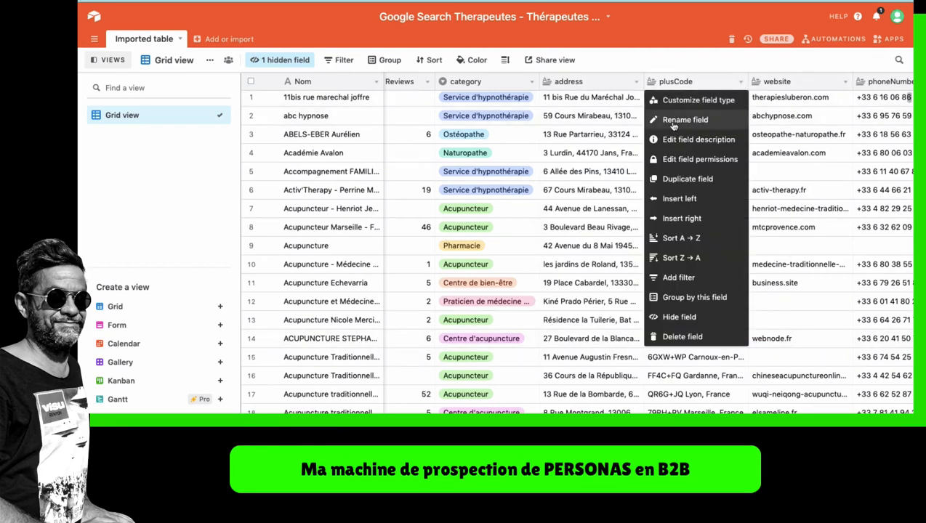
left_click(702, 97)
left_click(621, 138)
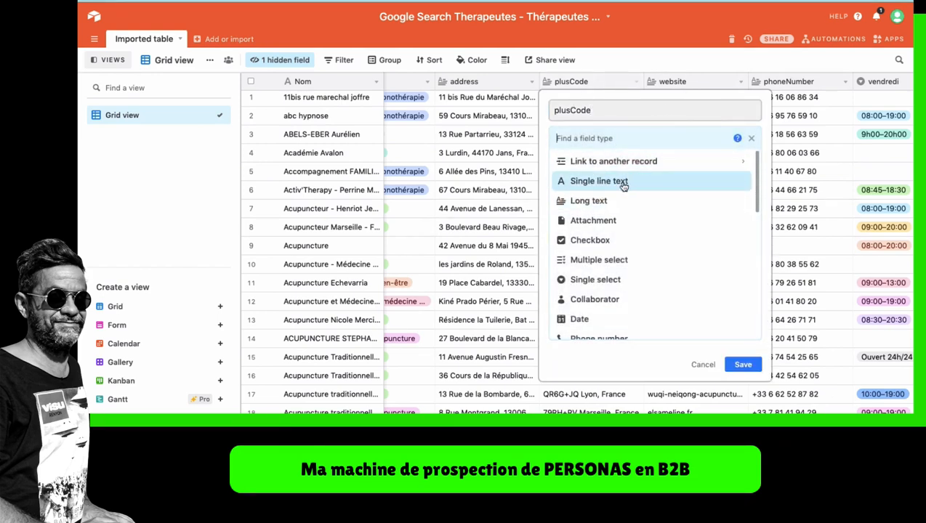
scroll(620, 253, "down", 3)
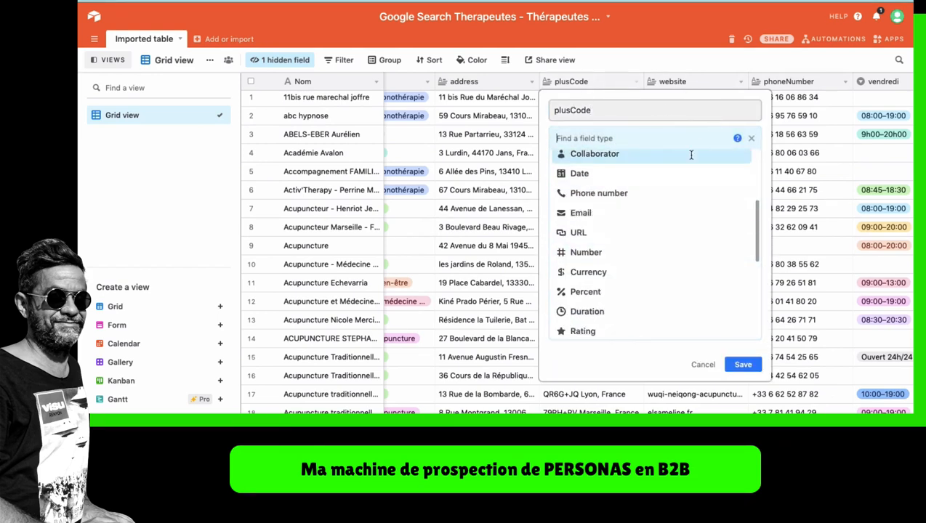
scroll(595, 258, "up", 3)
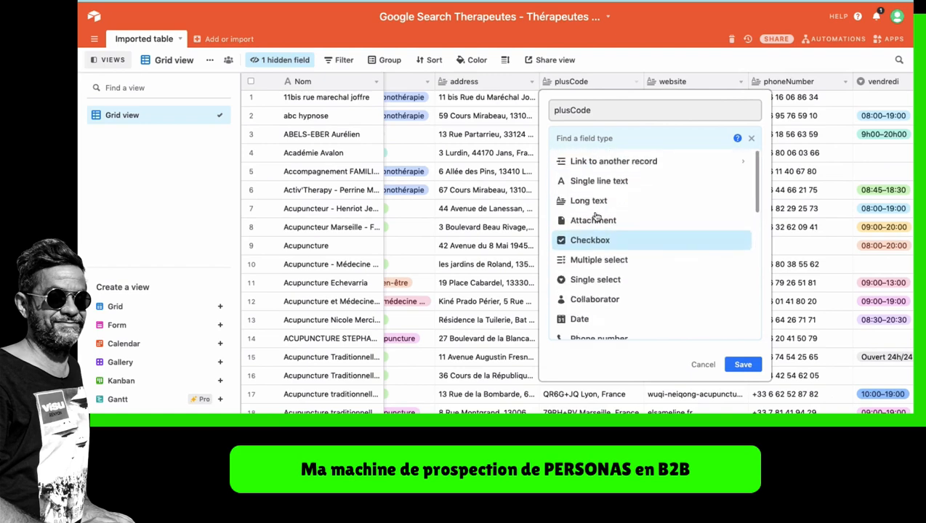
left_click(615, 183)
left_click(742, 228)
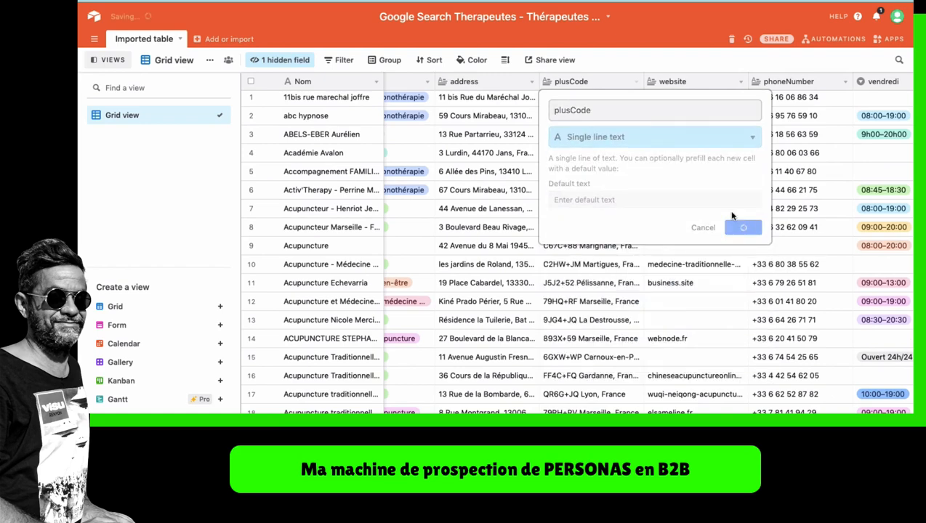
Step: Change the website field's type from Long text to URL and save it
left_click(741, 84)
left_click(727, 98)
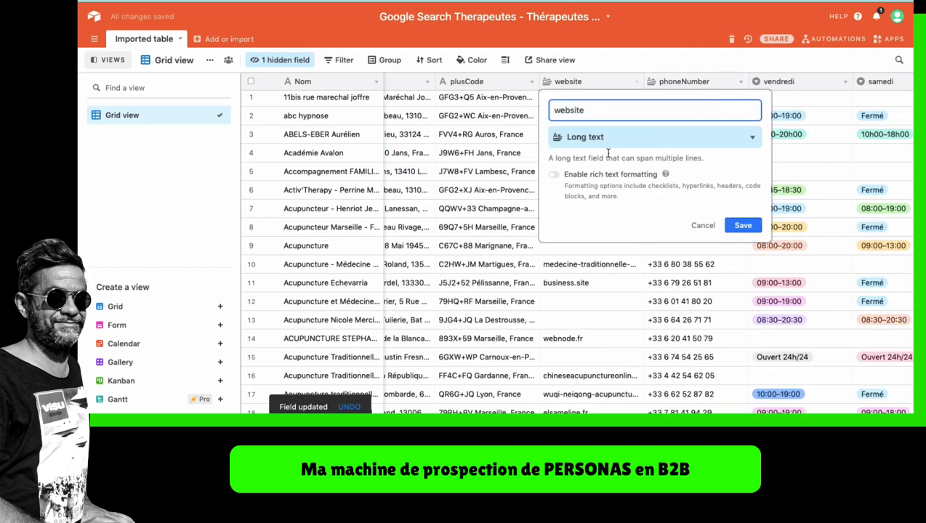
left_click(637, 138)
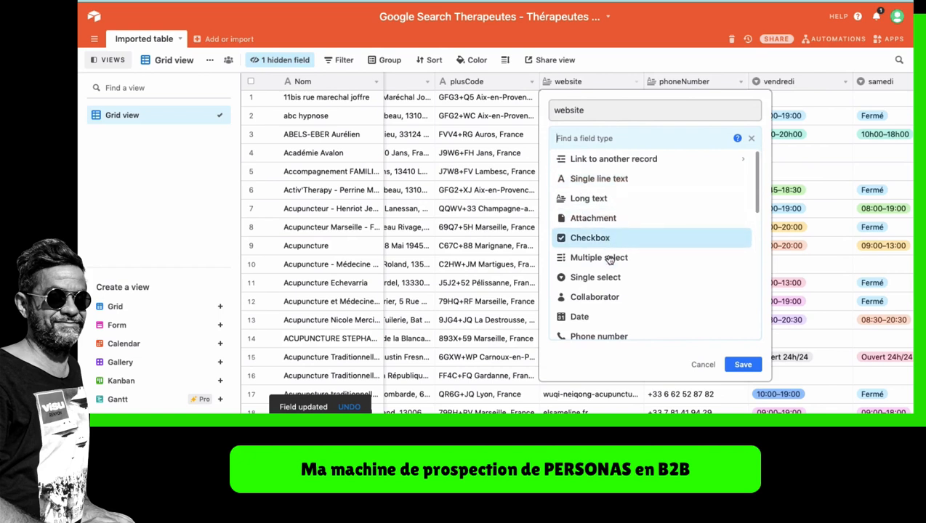
scroll(604, 247, "down", 3)
left_click(596, 275)
left_click(745, 196)
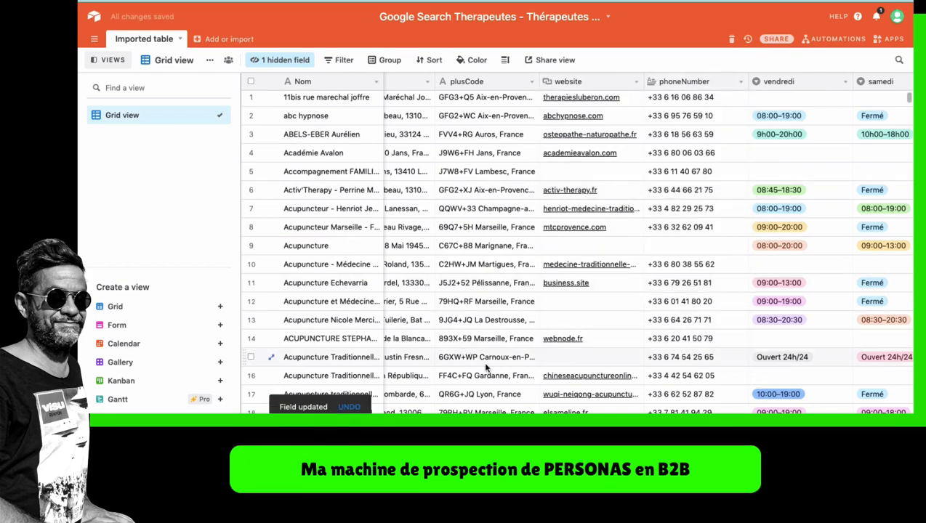
Step: Hide the seven weekday opening-hours fields from the grid: vendredi, samedi, dimanche, lundi, mardi, mercredi and jeudi
scroll(646, 245, "right", 5)
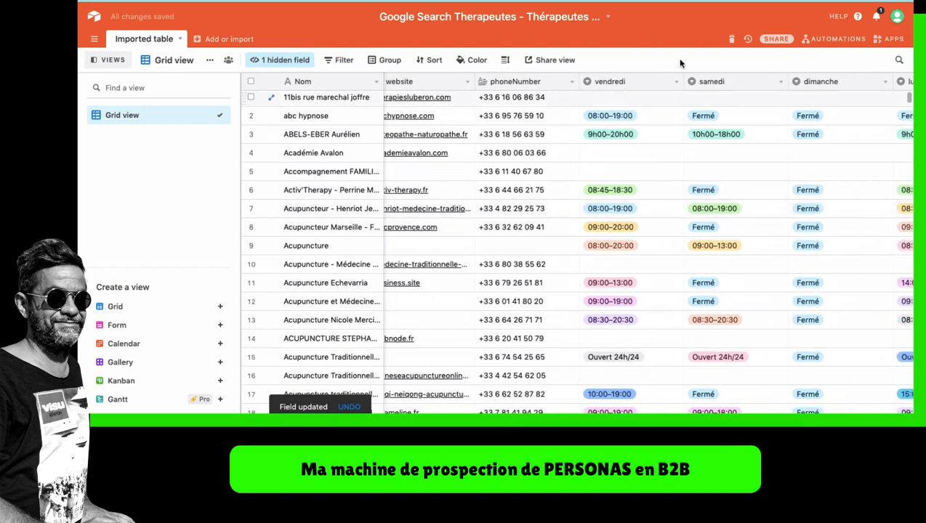
left_click(676, 85)
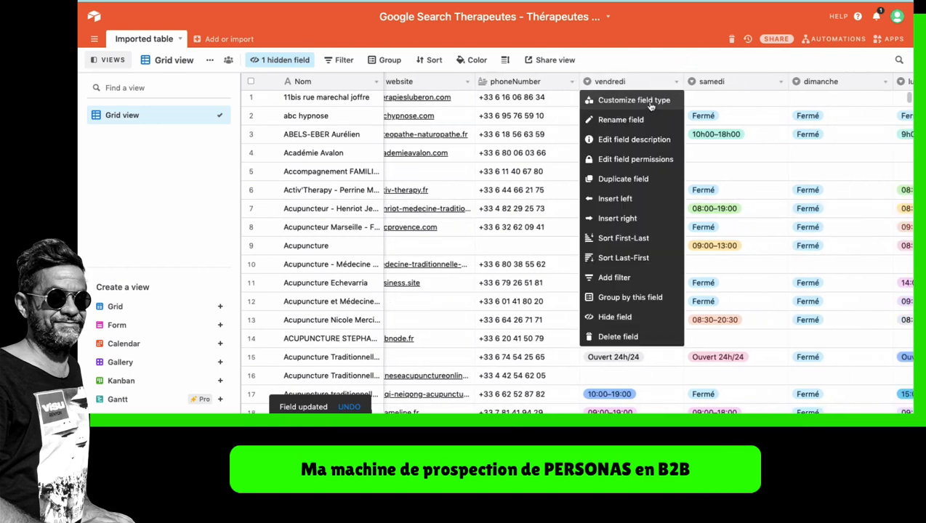
left_click(626, 316)
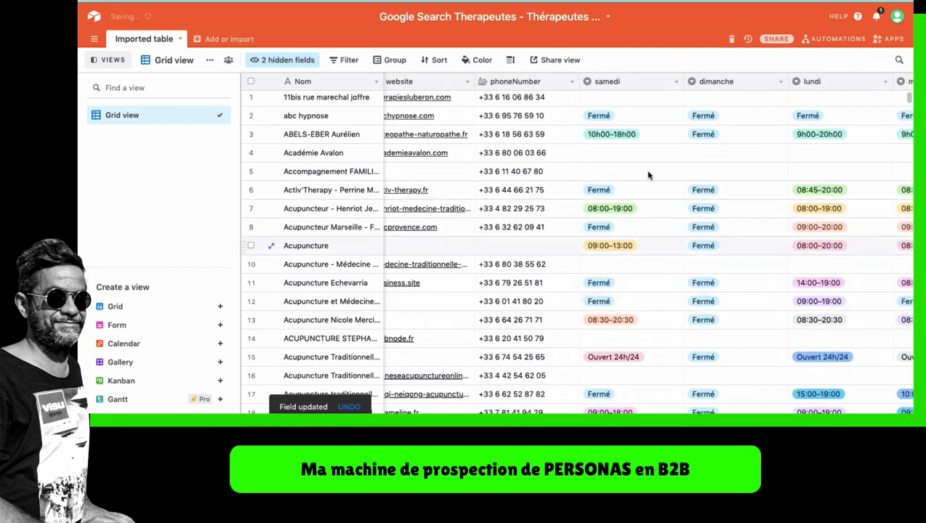
left_click(676, 81)
left_click(613, 320)
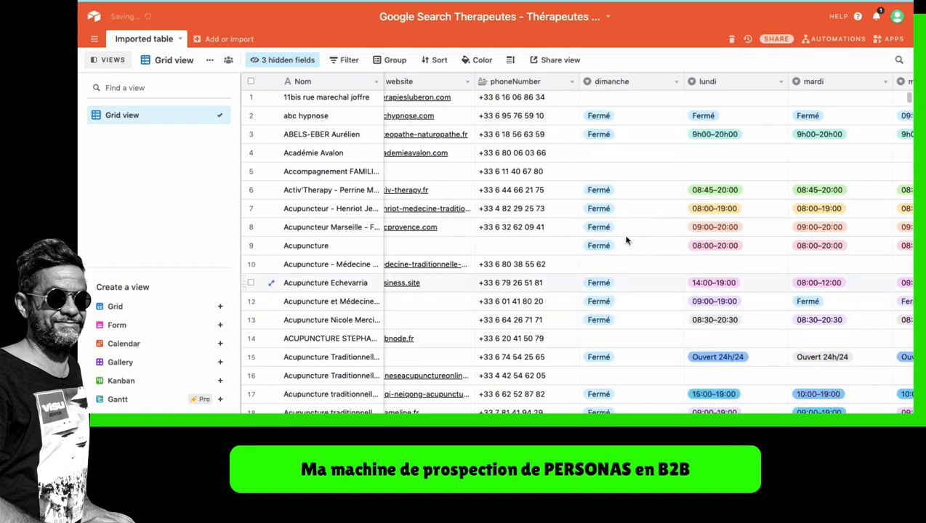
left_click(677, 82)
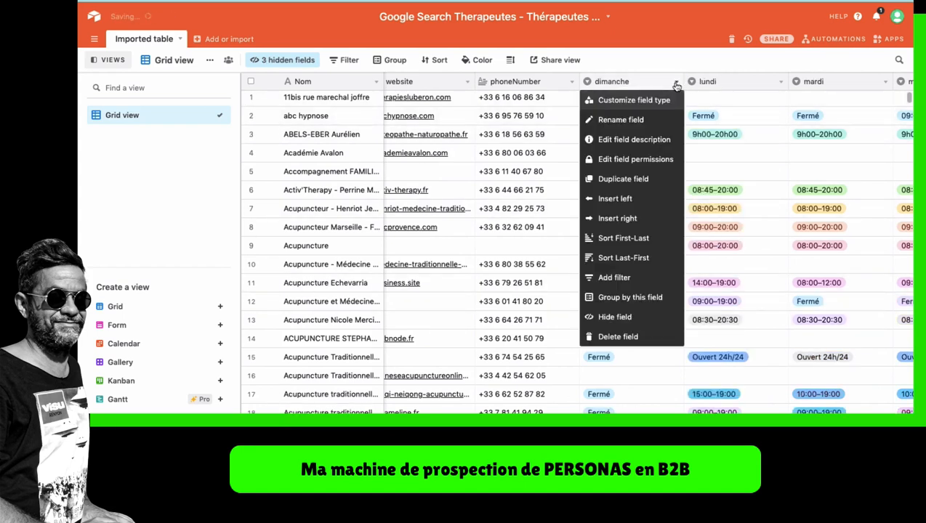
left_click(615, 320)
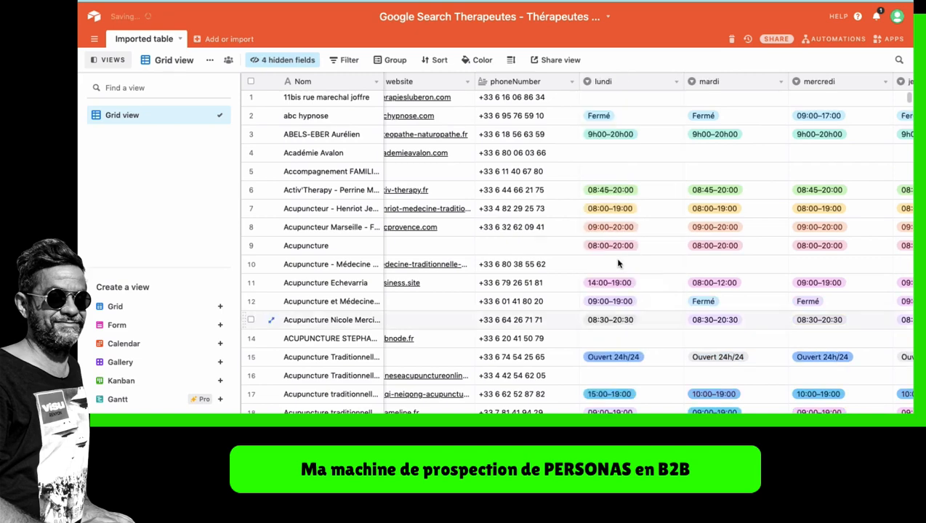
left_click(676, 81)
left_click(620, 319)
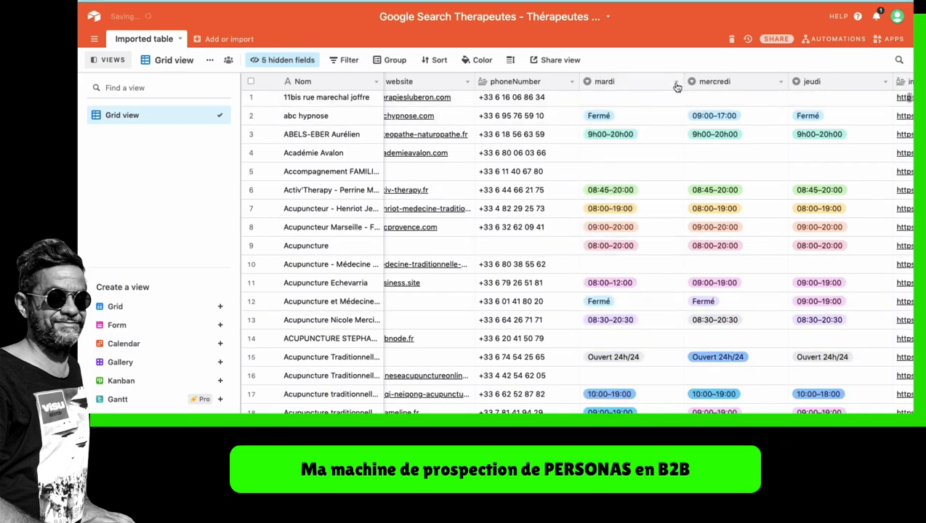
left_click(676, 82)
left_click(618, 315)
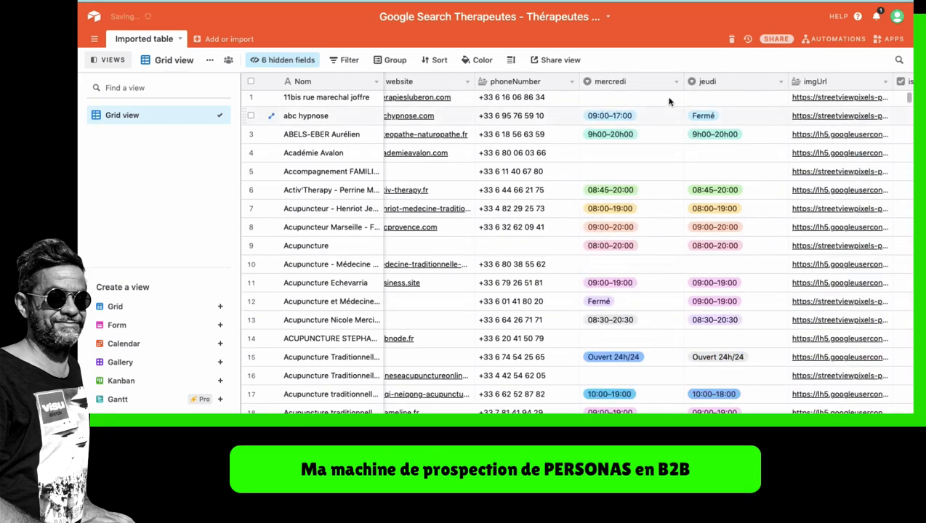
left_click(676, 83)
left_click(610, 318)
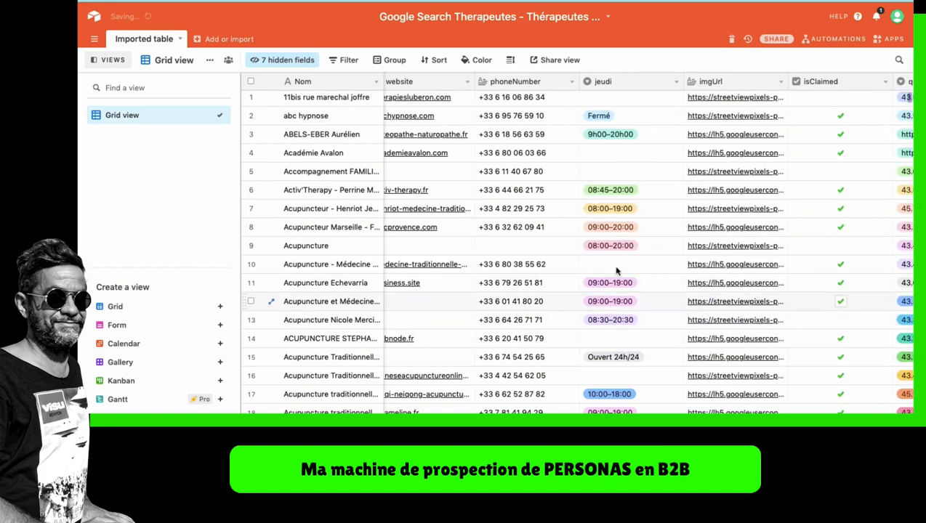
left_click(676, 83)
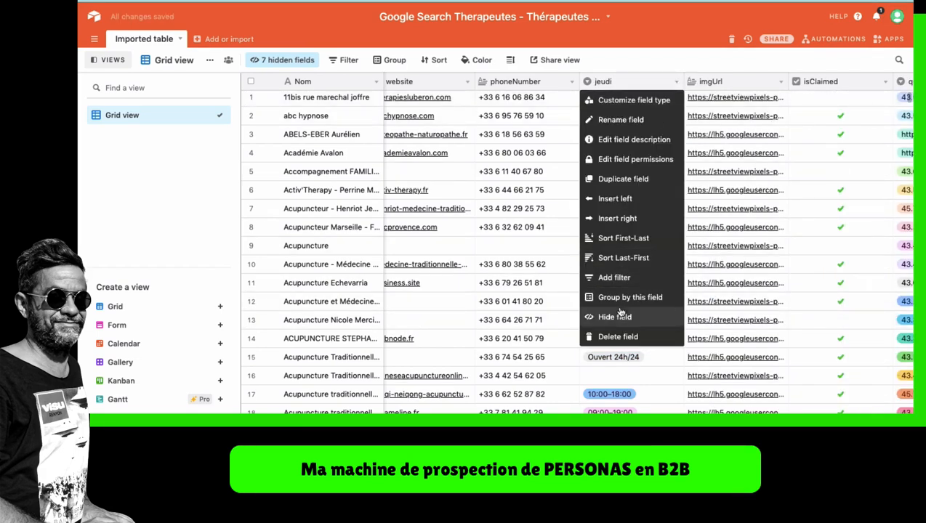
left_click(615, 318)
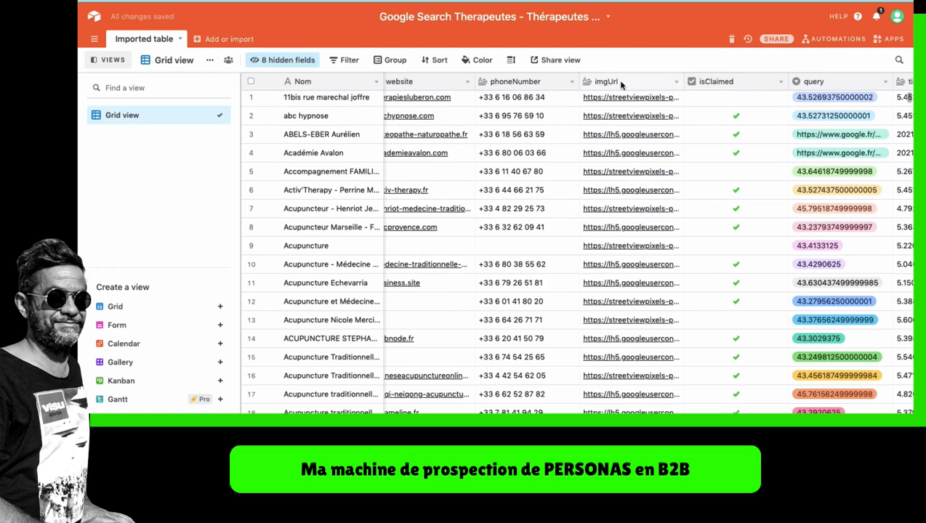
Step: Look through the field types available for the imgUrl field and change its type to URL
left_click(676, 83)
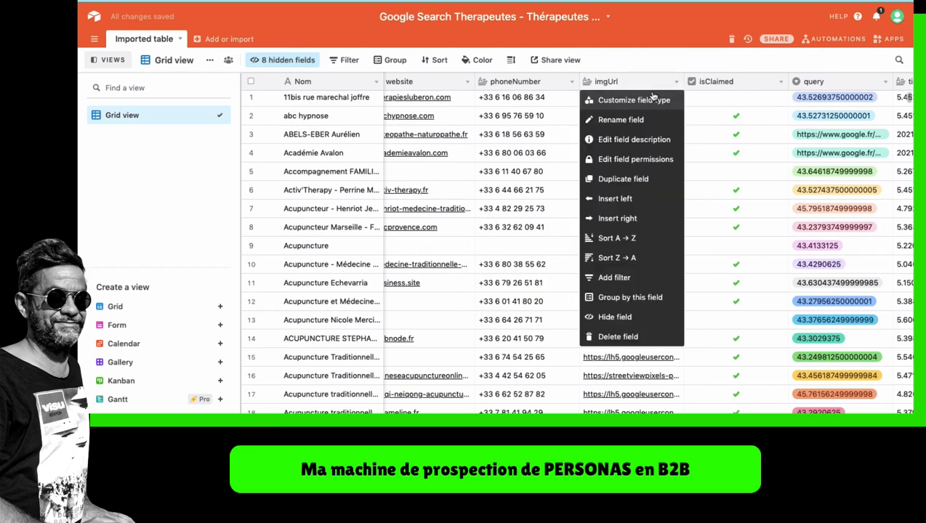
left_click(649, 100)
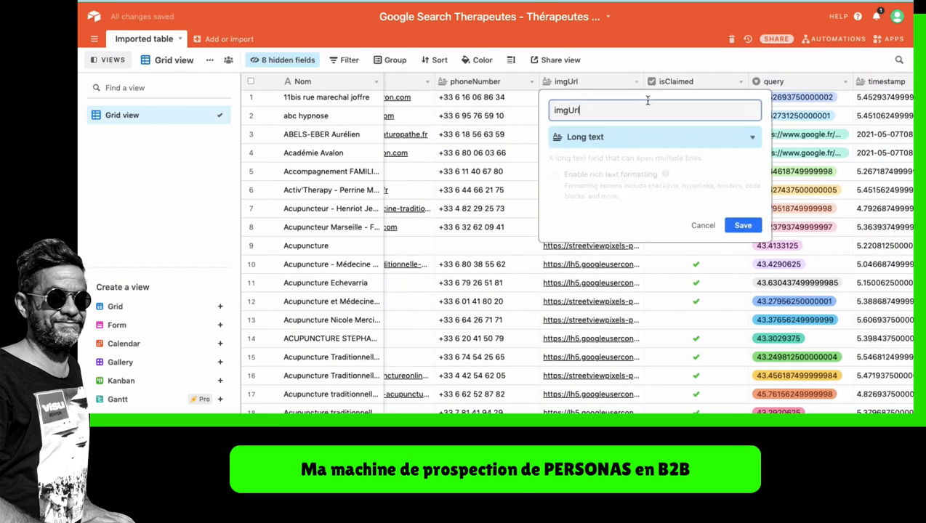
left_click(614, 136)
scroll(631, 213, "down", 5)
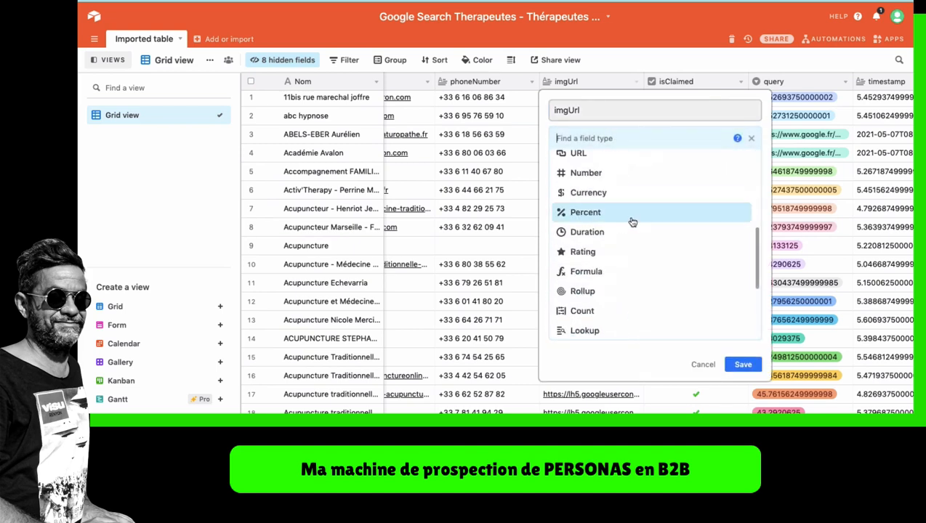
scroll(647, 264, "down", 2)
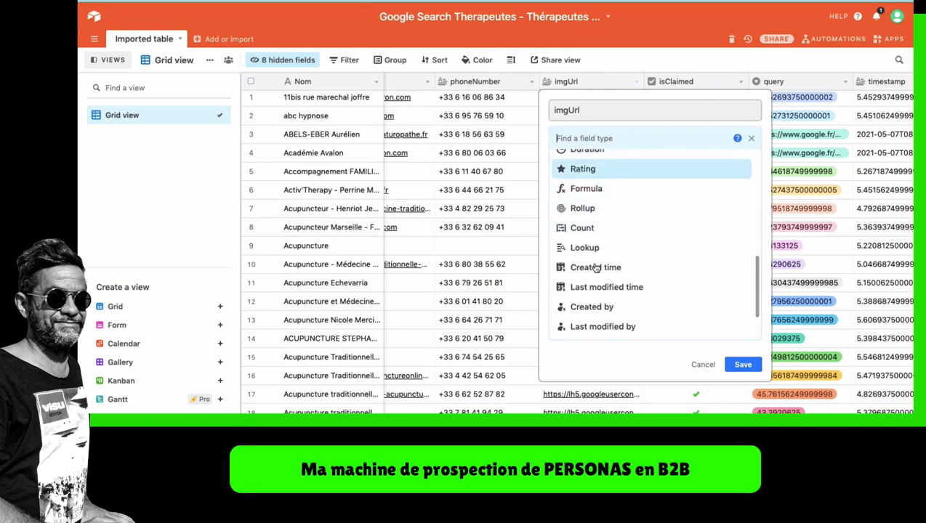
scroll(596, 268, "down", 2)
scroll(618, 269, "up", 5)
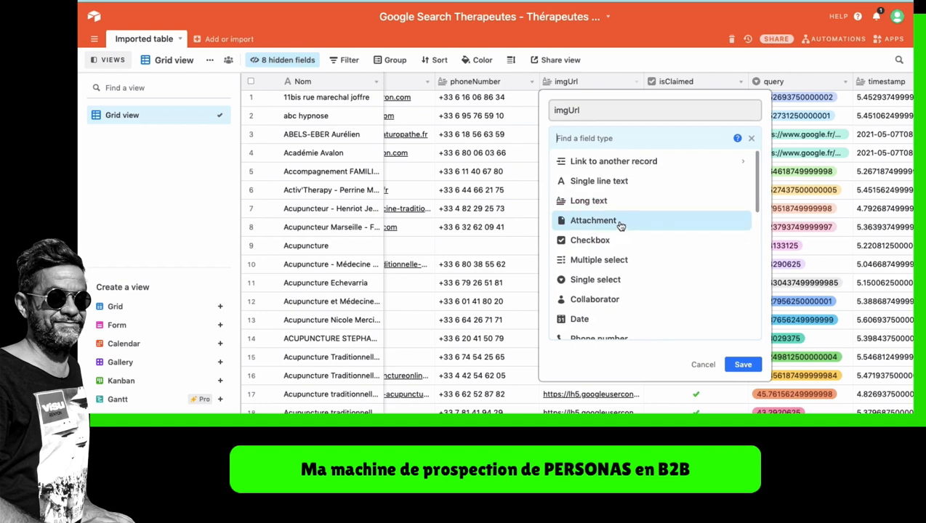
scroll(621, 240, "down", 3)
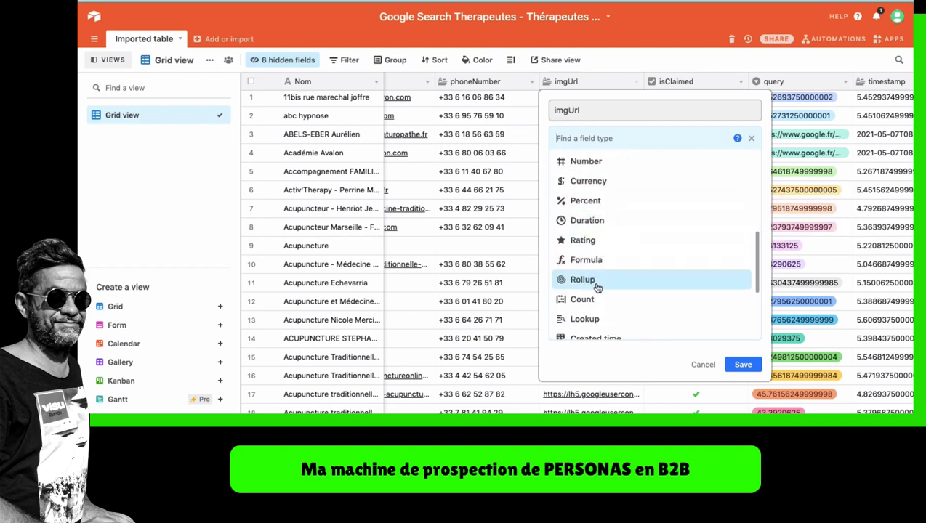
scroll(597, 288, "down", 3)
type("ut")
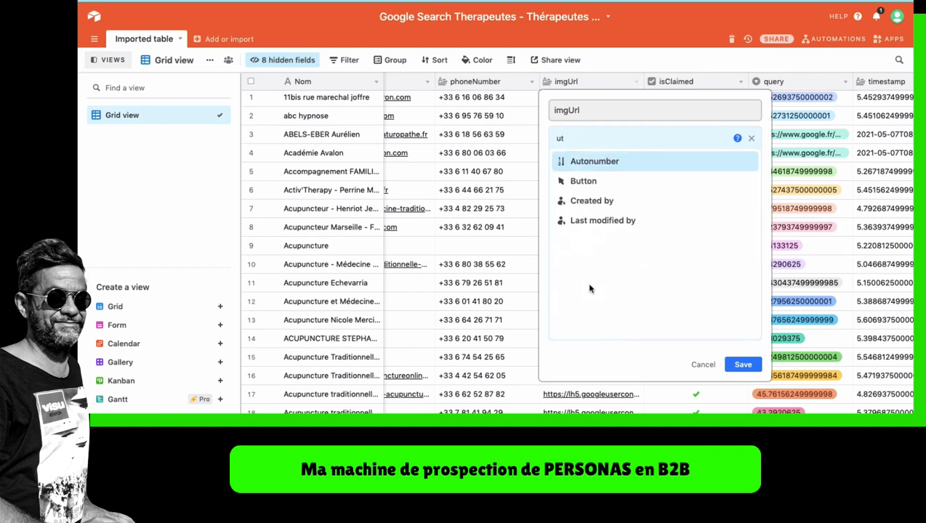
key("BackSpace")
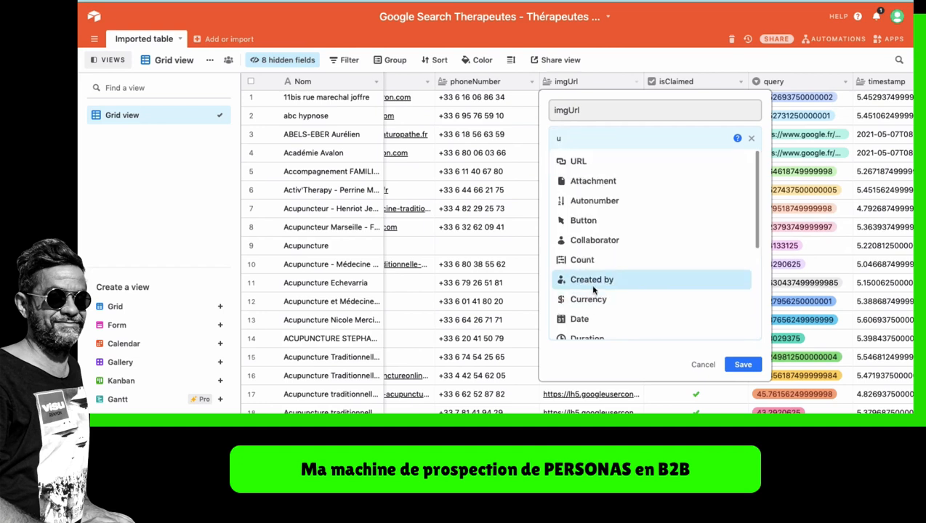
type("r")
left_click(630, 164)
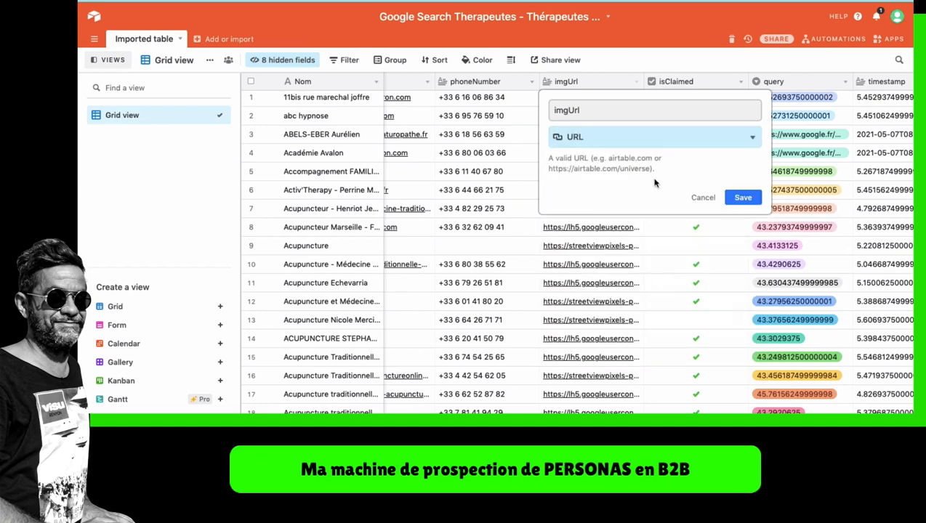
left_click(740, 197)
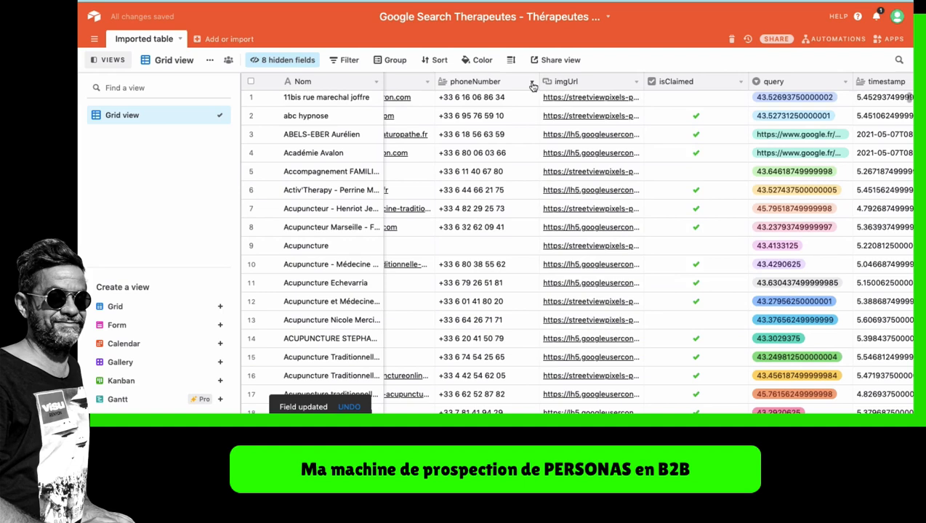
Step: Rename the phoneNumber field as "Telephone PRO" and change its type to Phone number
double_click(452, 82)
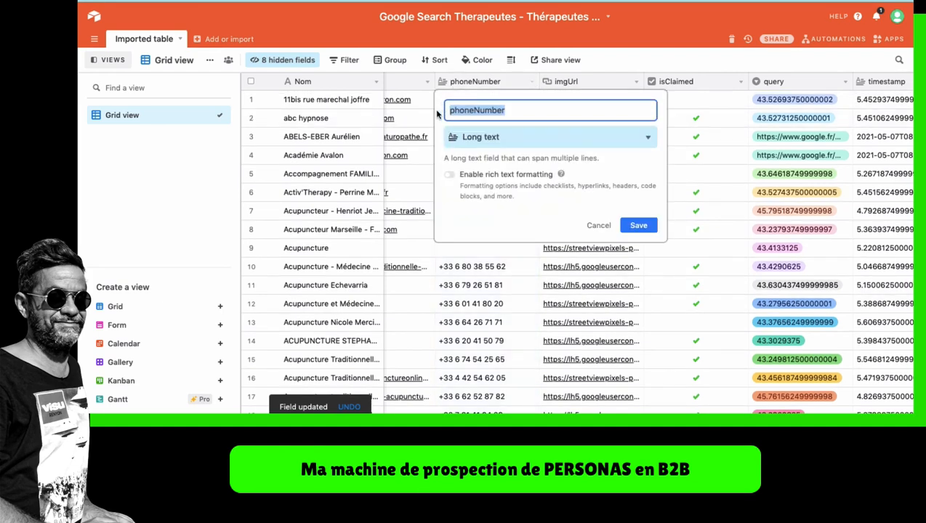
type("Tlep")
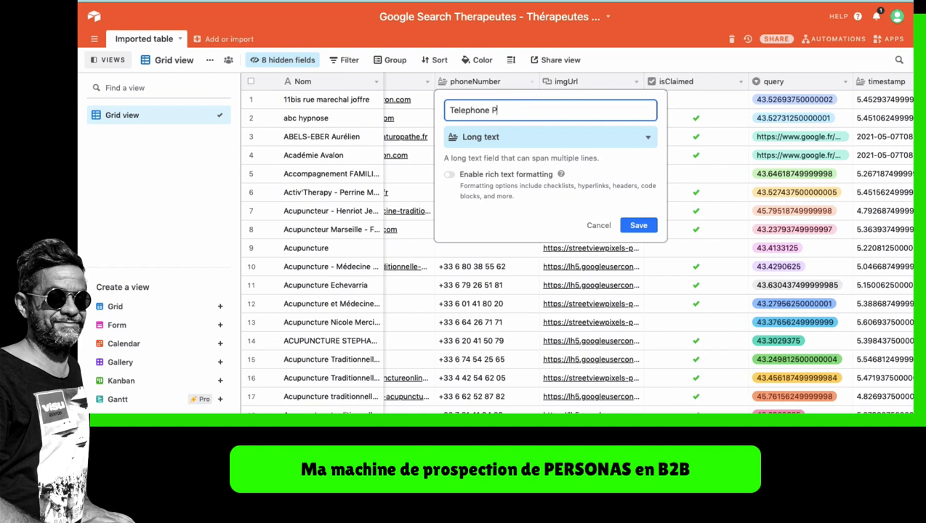
left_click(583, 140)
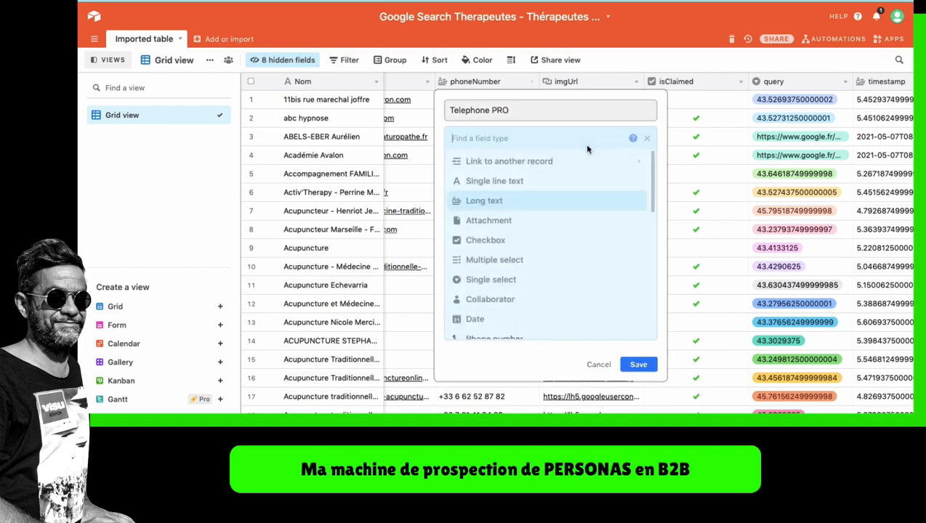
scroll(573, 260, "down", 5)
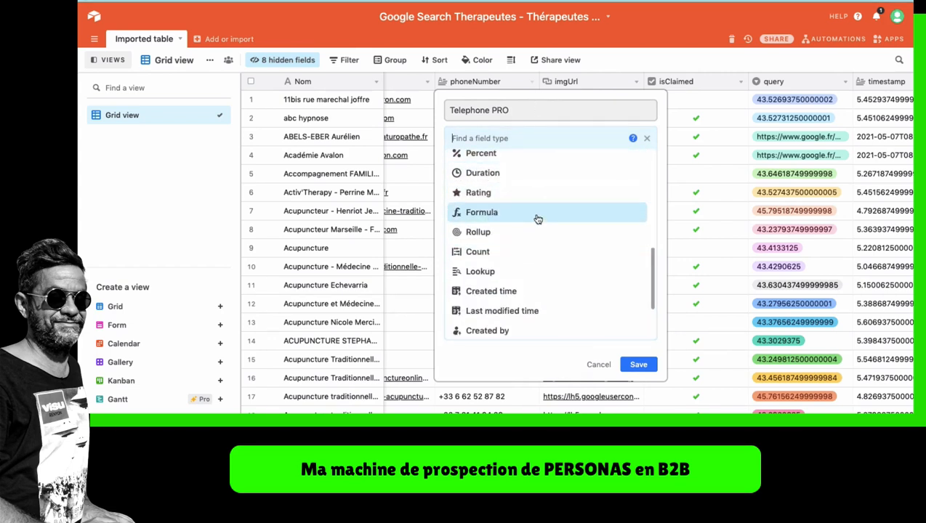
scroll(536, 221, "down", 3)
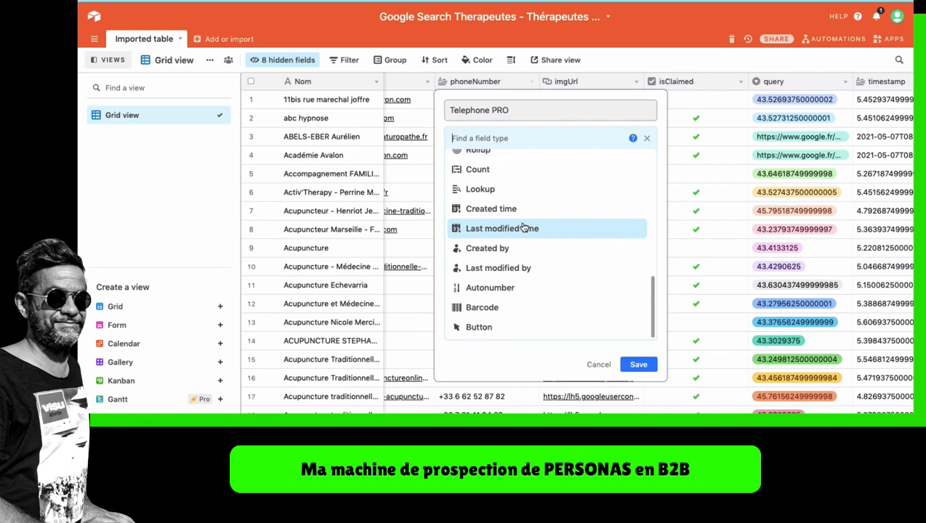
scroll(525, 222, "up", 2)
scroll(524, 222, "down", 2)
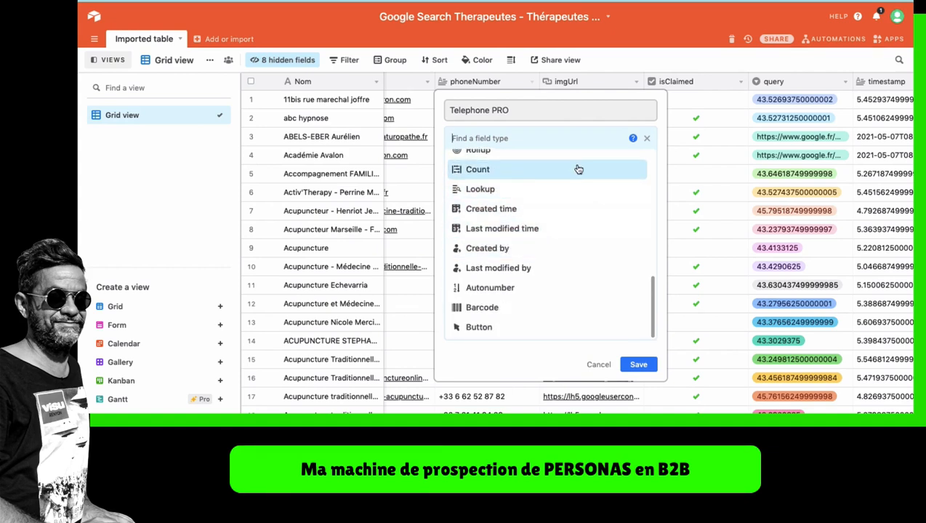
scroll(575, 174, "up", 10)
scroll(532, 240, "down", 1)
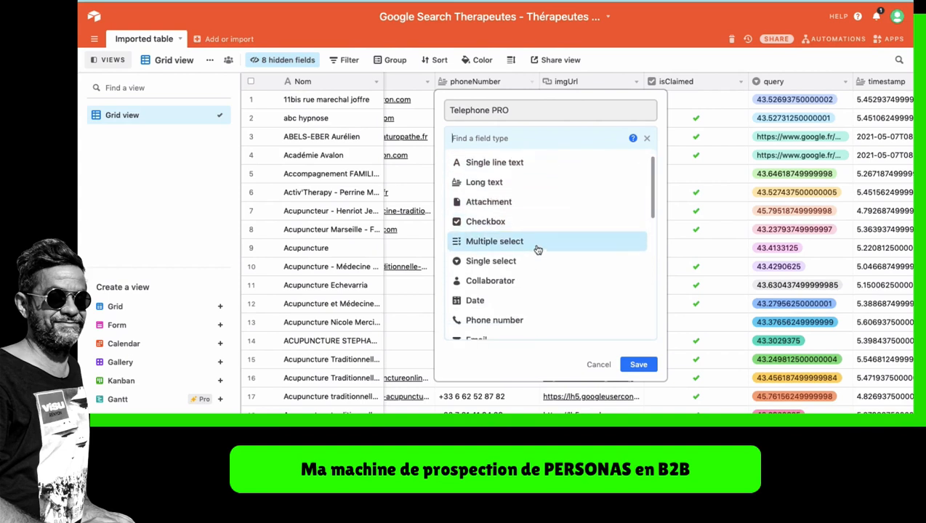
scroll(537, 248, "down", 3)
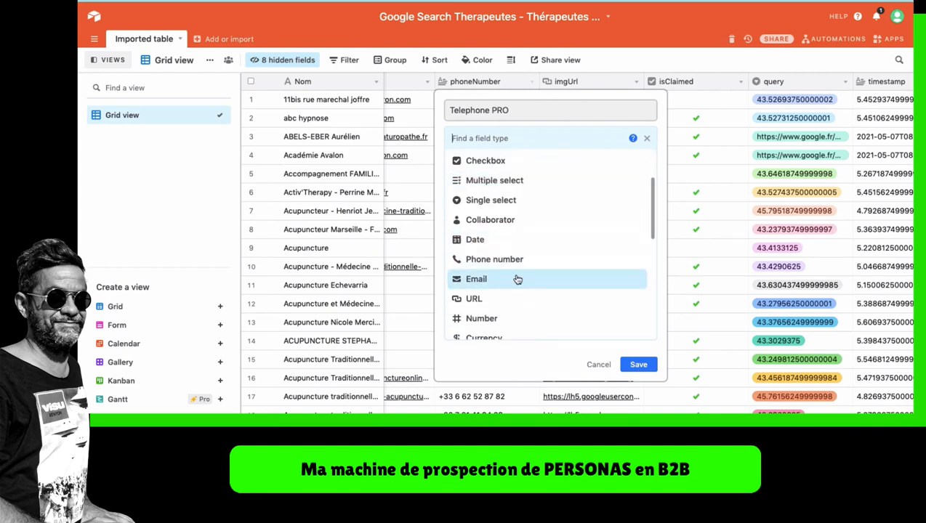
scroll(507, 259, "down", 3)
left_click(534, 225)
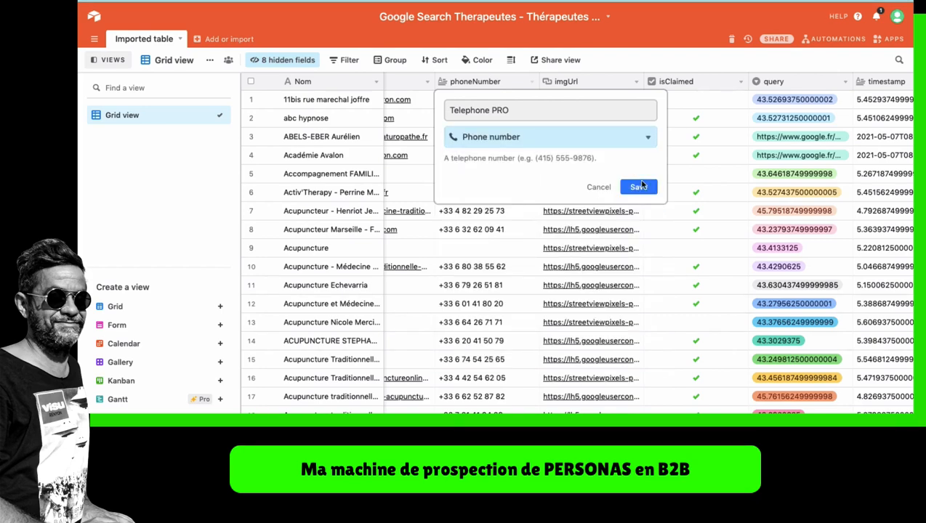
left_click(637, 187)
left_click(599, 275)
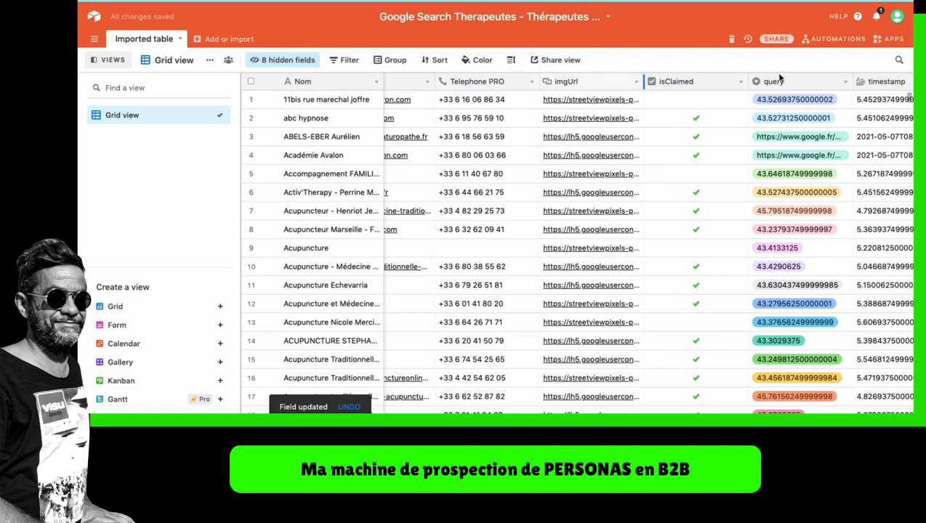
Step: Insert an Attachment field named "Photo" immediately after the imgUrl field
left_click(636, 86)
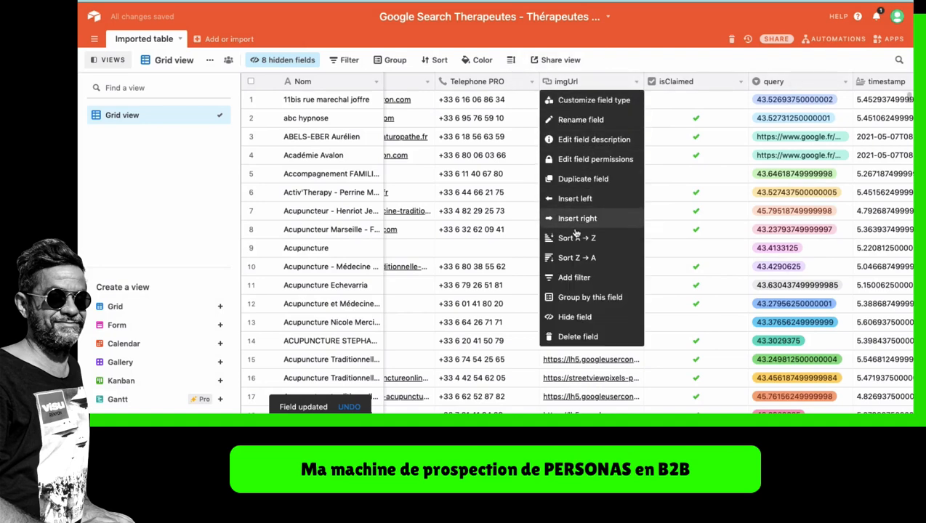
left_click(574, 219)
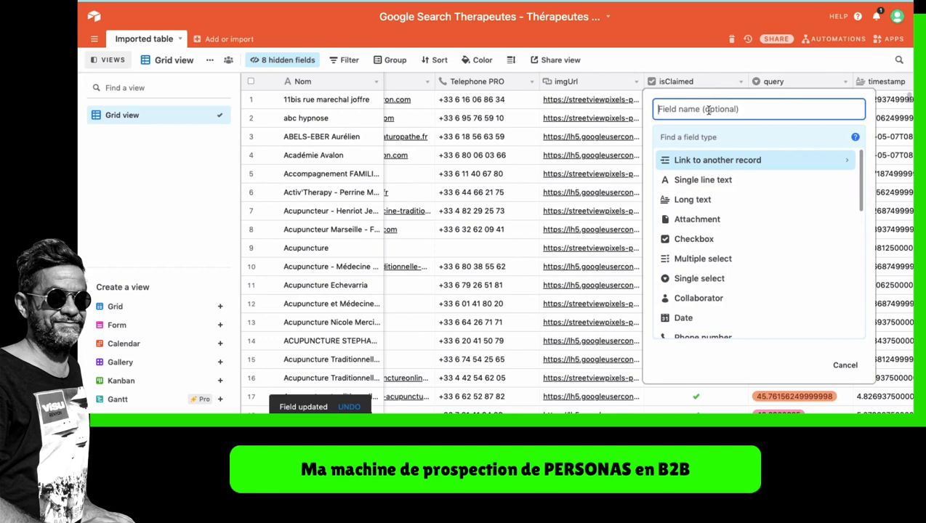
type("Ph")
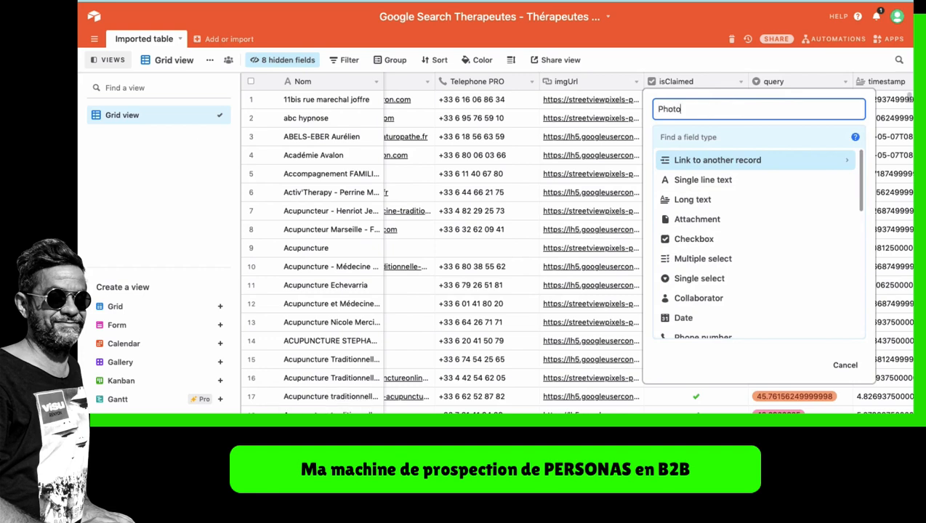
type("oto")
left_click(697, 219)
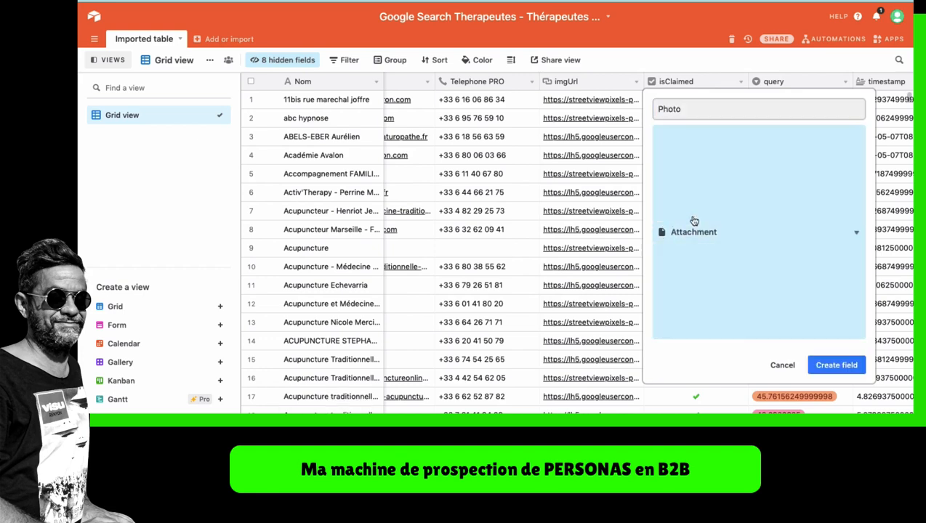
left_click(836, 201)
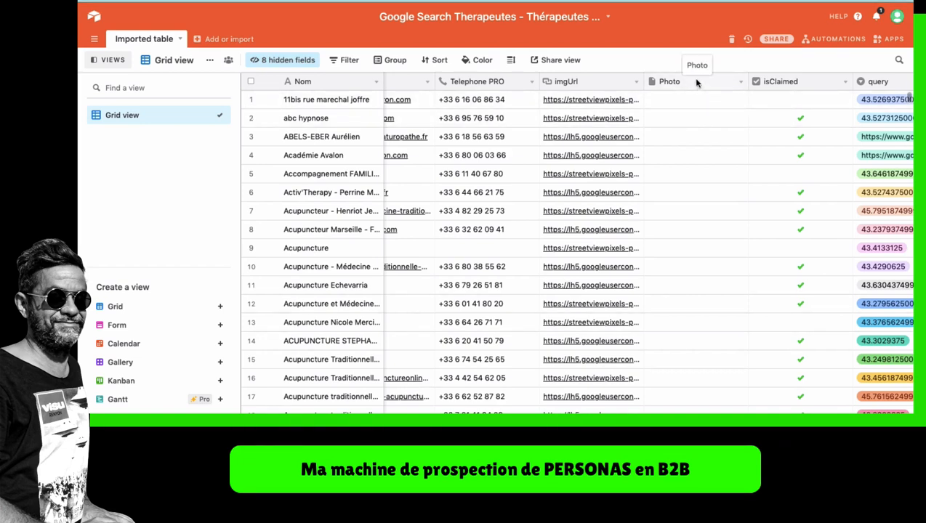
Step: Find the "Convert URLs to attachments" script in the app marketplace and add it to the base
left_click(896, 39)
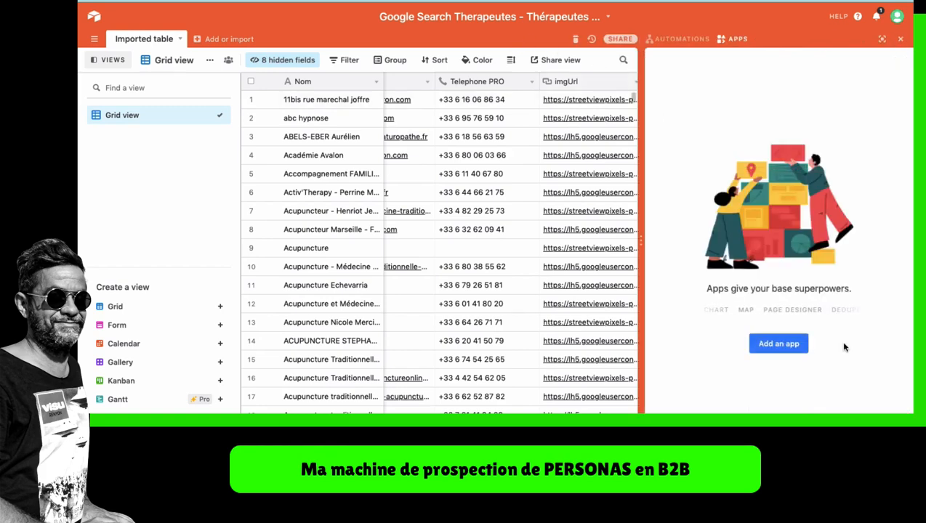
left_click(779, 344)
scroll(409, 219, "down", 10)
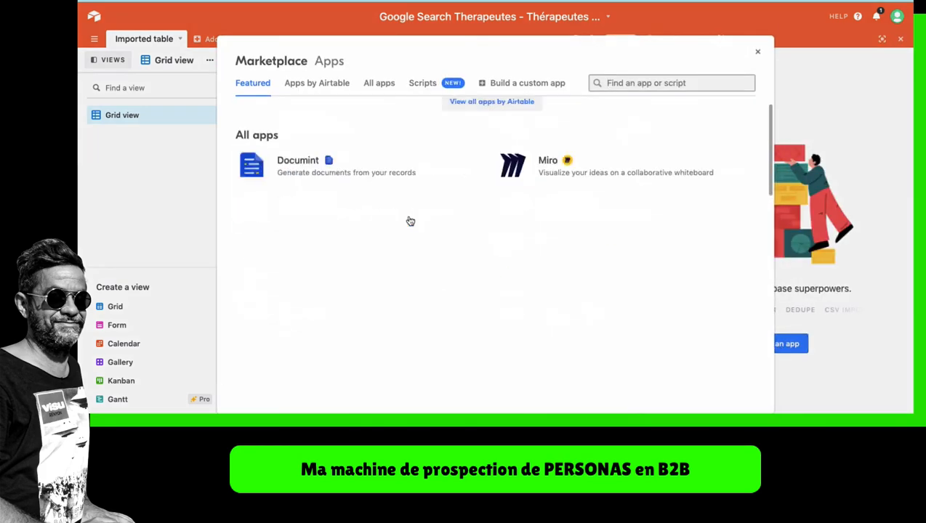
scroll(408, 220, "down", 2)
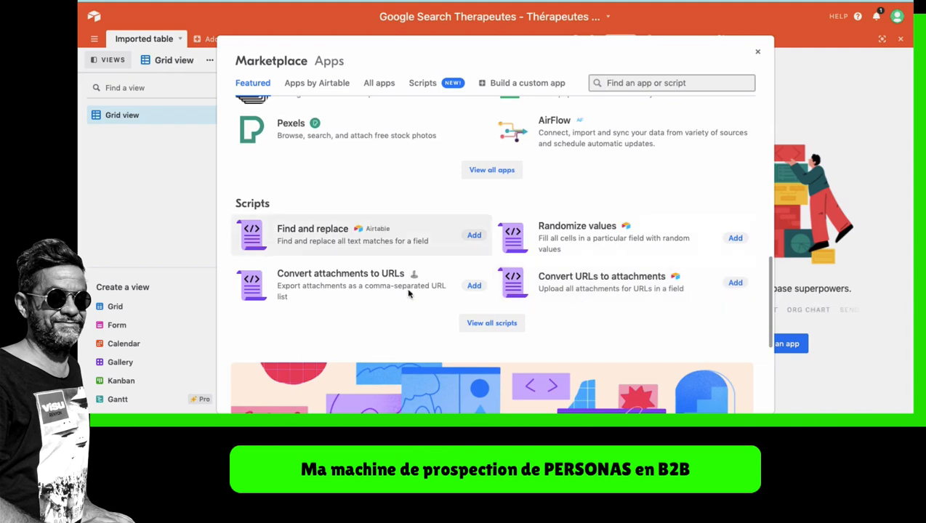
left_click(618, 298)
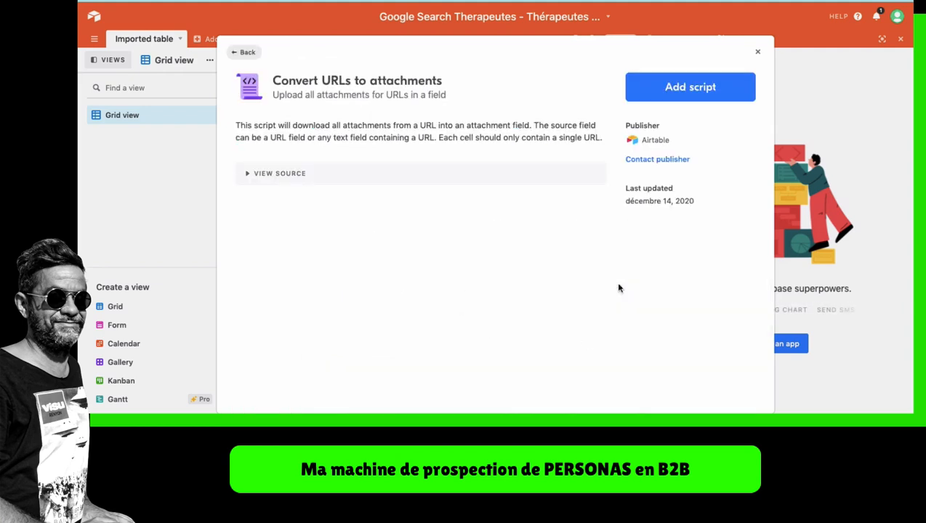
left_click(682, 99)
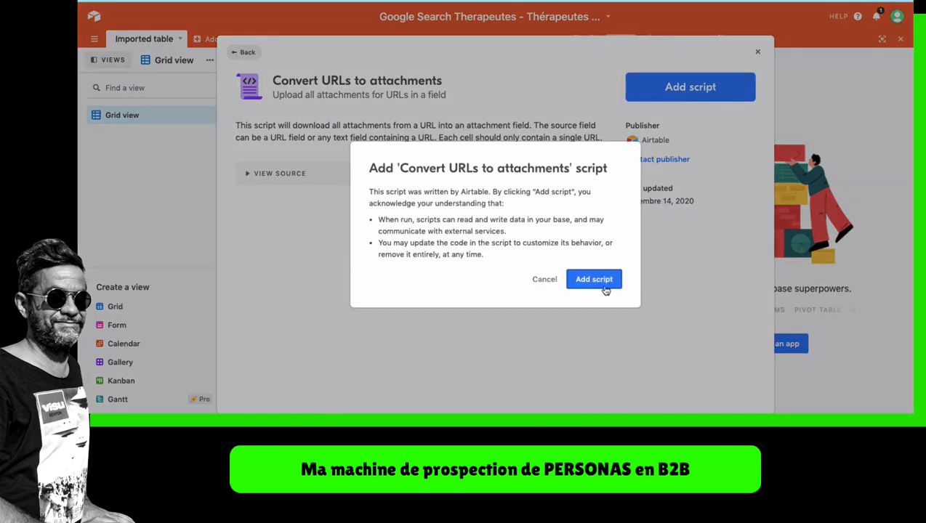
left_click(604, 287)
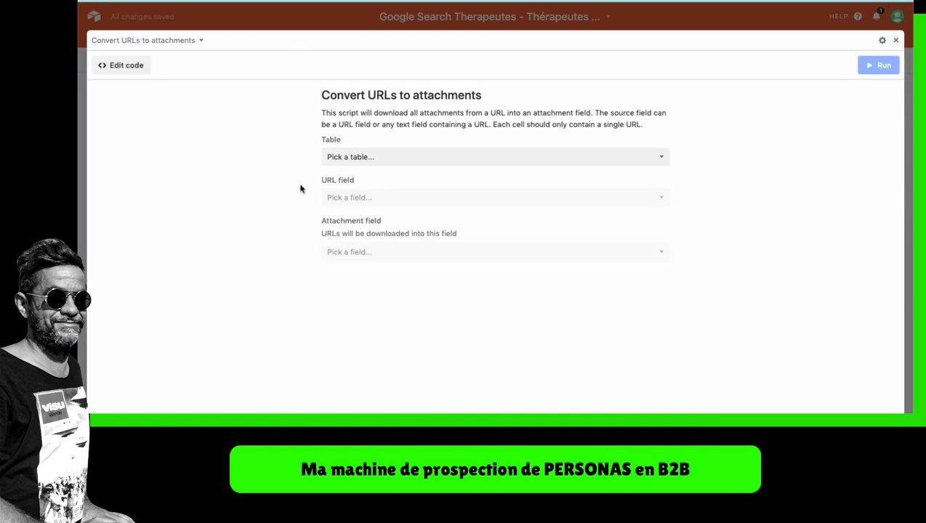
Step: Run the script on Imported table with imgUrl as URL field and Photo as attachment field, skipping entries that already have files
left_click(399, 156)
left_click(389, 167)
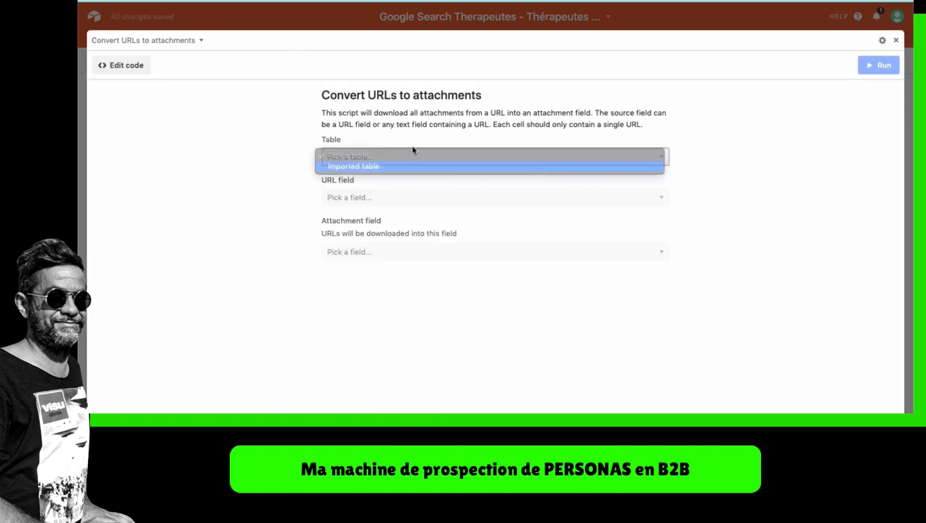
left_click(378, 195)
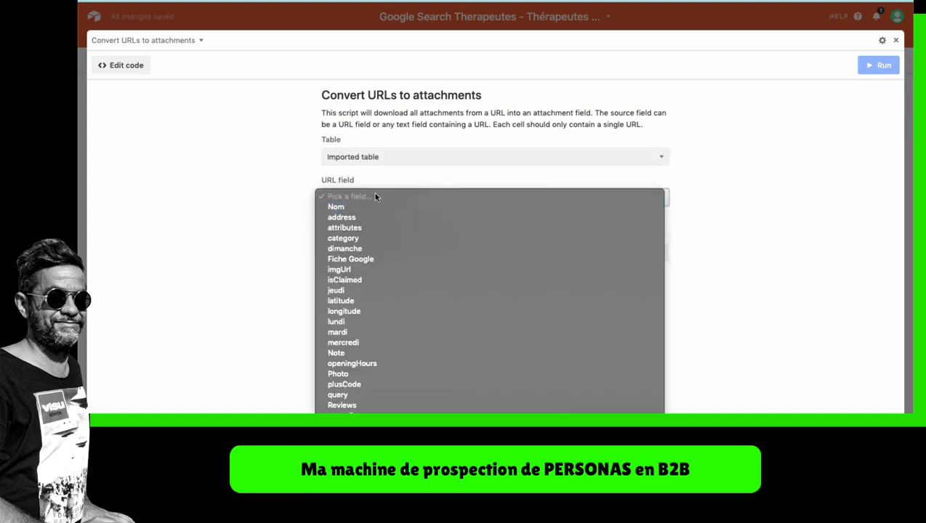
left_click(386, 270)
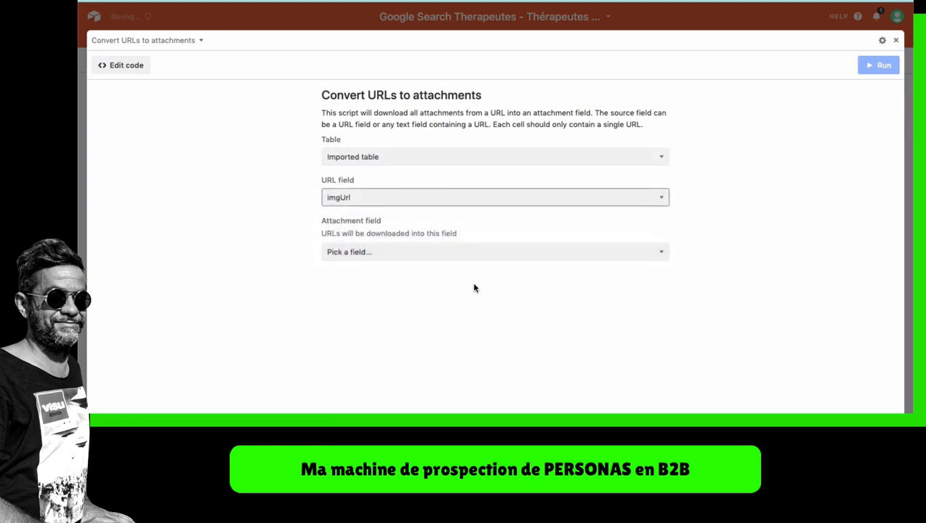
left_click(407, 252)
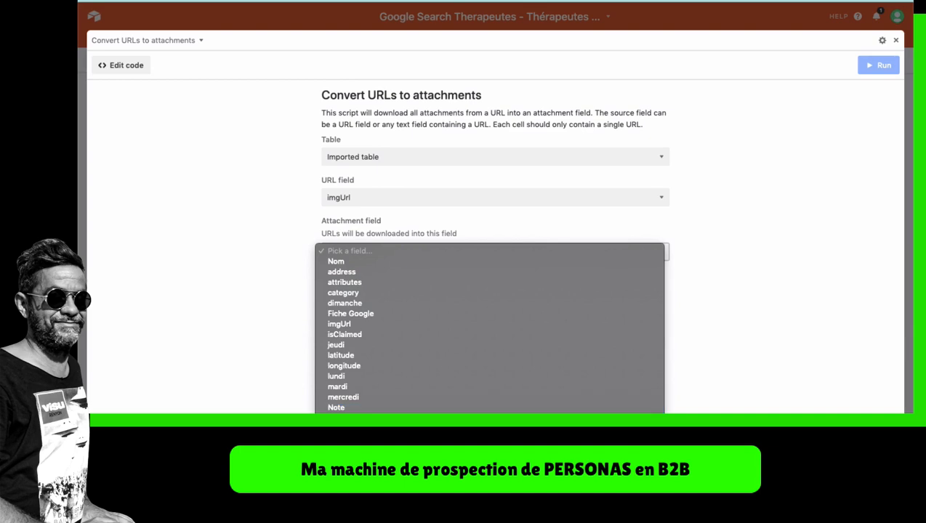
left_click(378, 418)
left_click(881, 65)
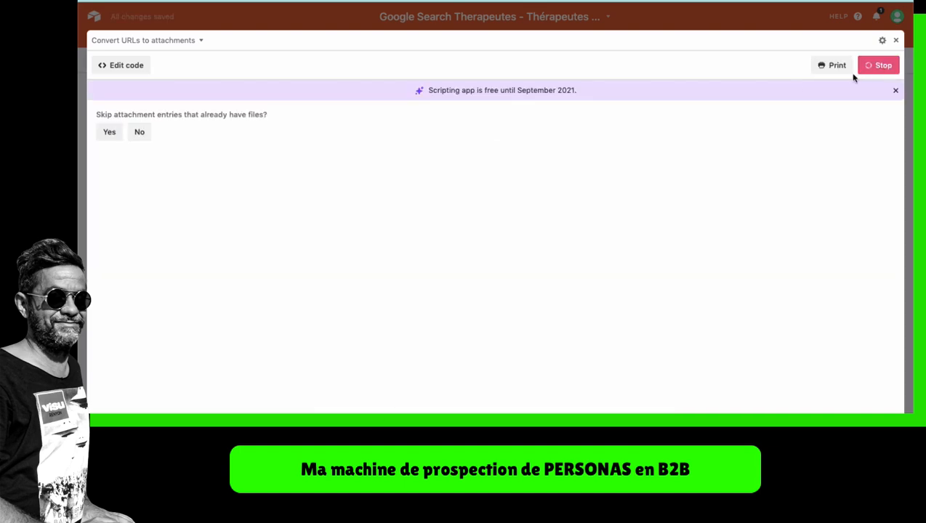
left_click(114, 143)
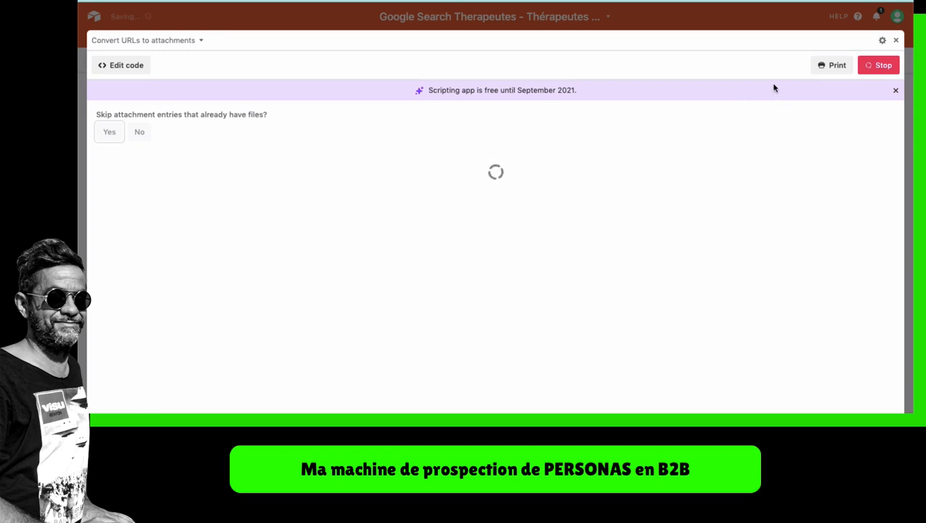
left_click(896, 41)
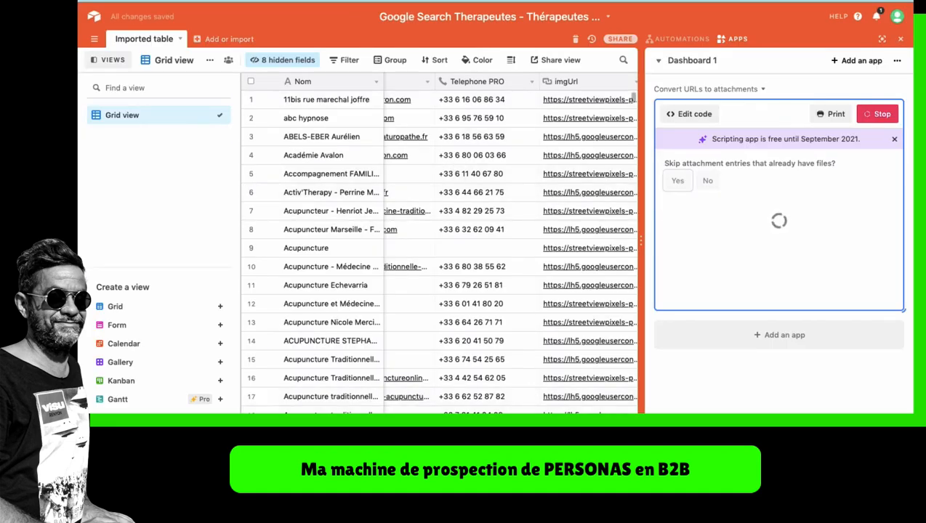
Step: Narrow the Photo and isClaimed columns in the grid
scroll(405, 114, "right", 6)
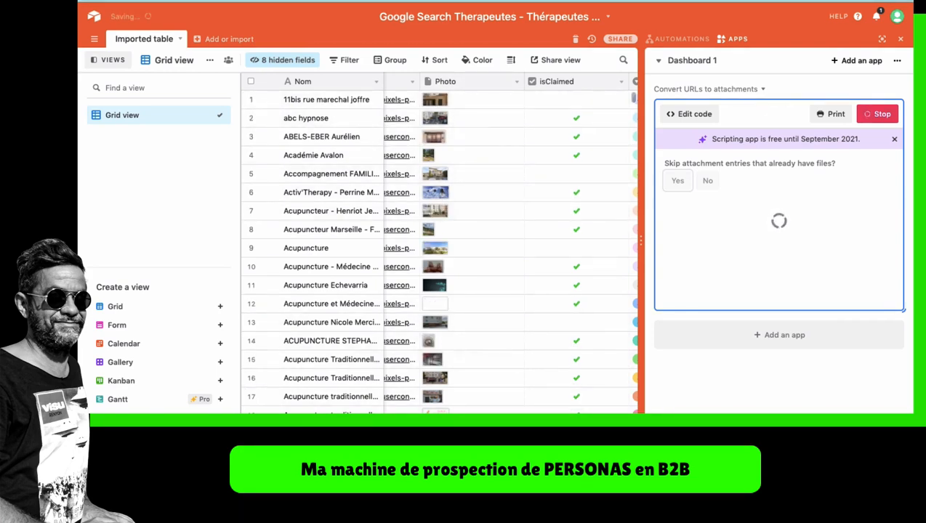
scroll(469, 413, "right", 3)
scroll(509, 248, "left", 3)
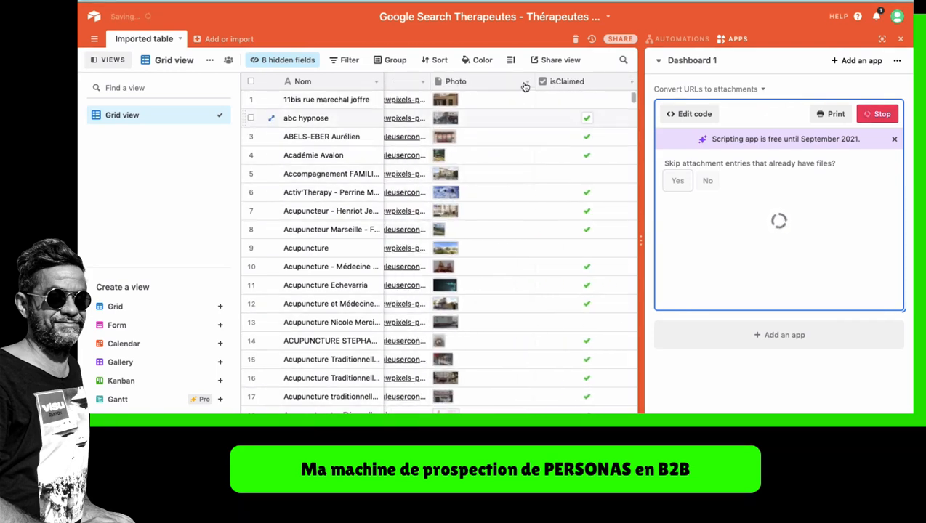
left_click_drag(514, 81, 489, 82)
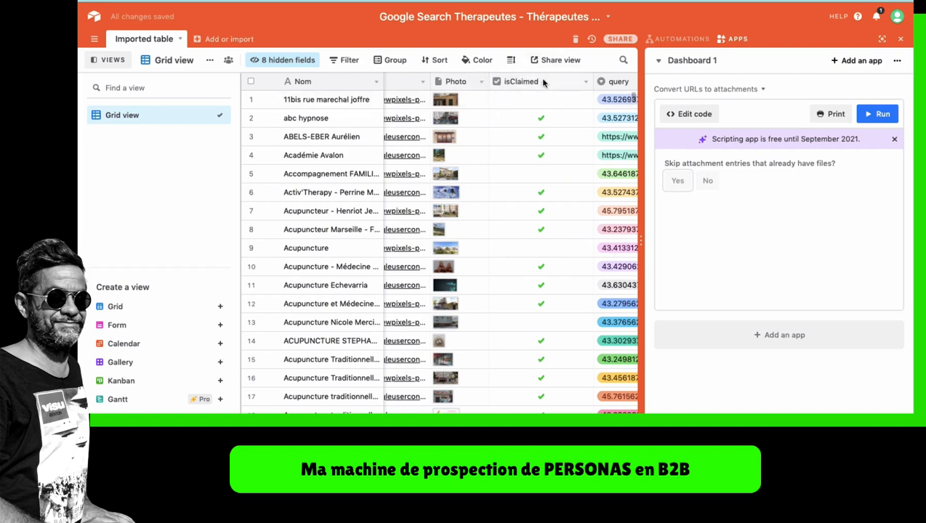
left_click_drag(594, 81, 557, 83)
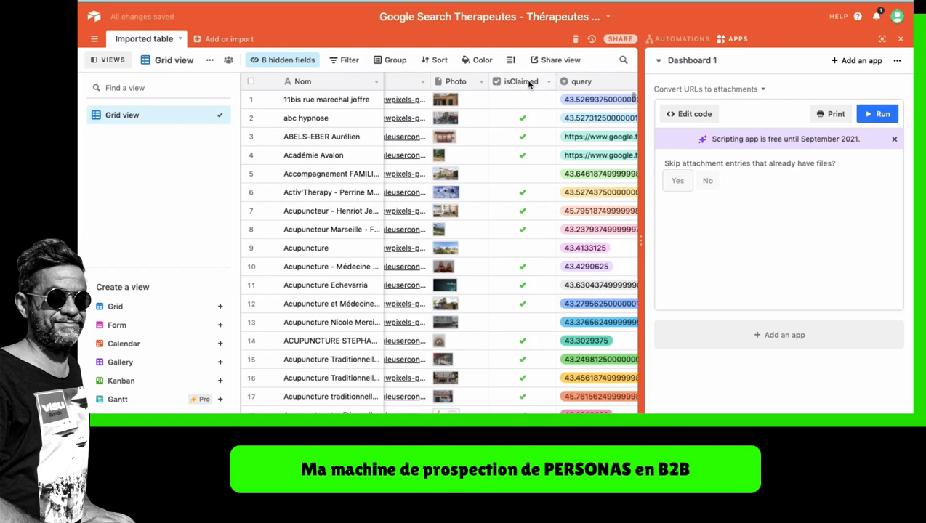
Step: Rename the isClaimed checkbox field as "Déclaré"
double_click(529, 84)
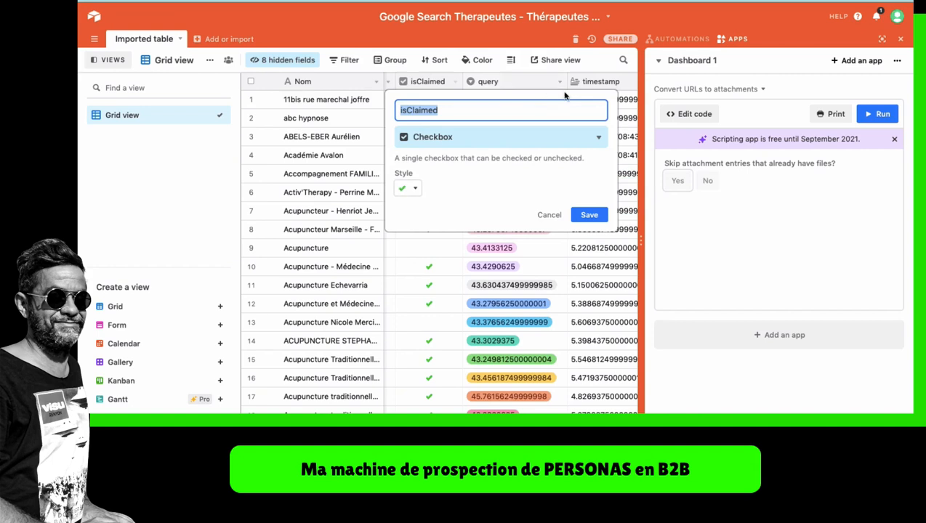
type("Déclaré")
left_click(590, 216)
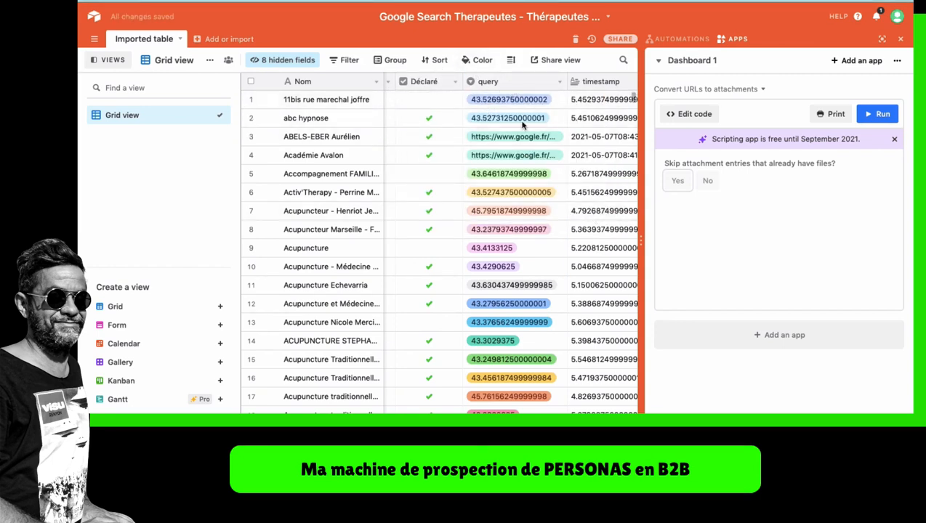
scroll(522, 142, "down", 1)
scroll(523, 152, "down", 5)
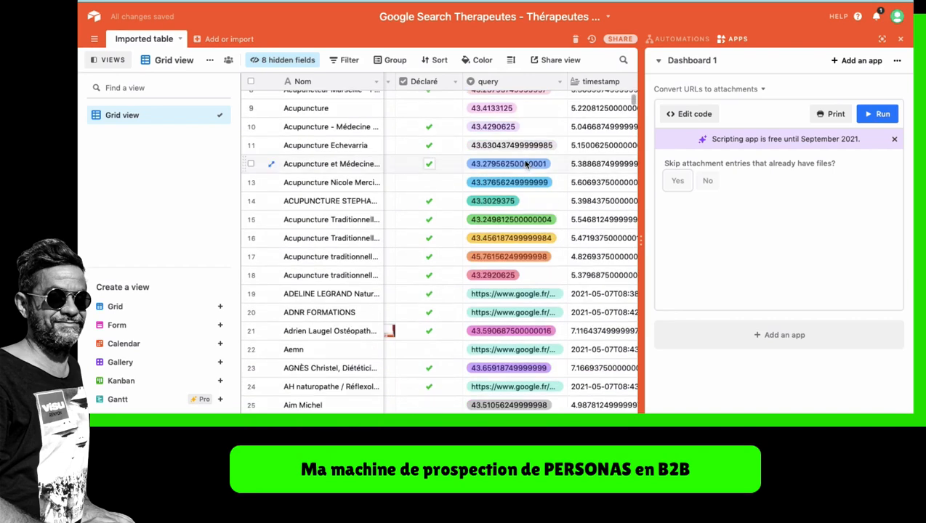
scroll(522, 91, "up", 5)
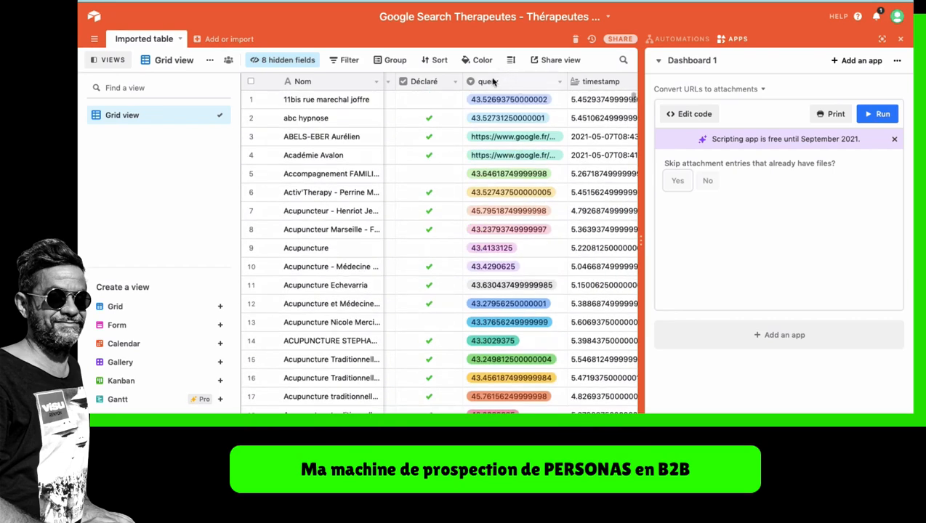
left_click(493, 82)
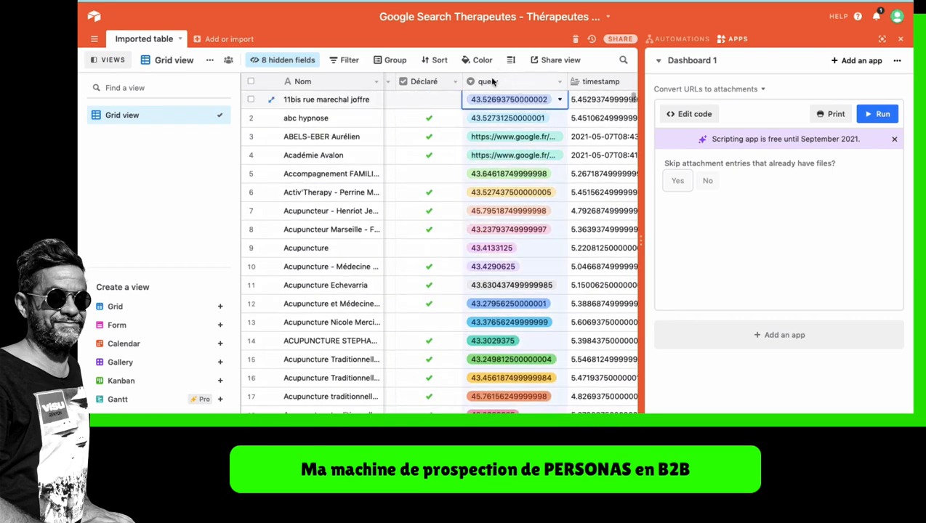
double_click(561, 84)
left_click(490, 108)
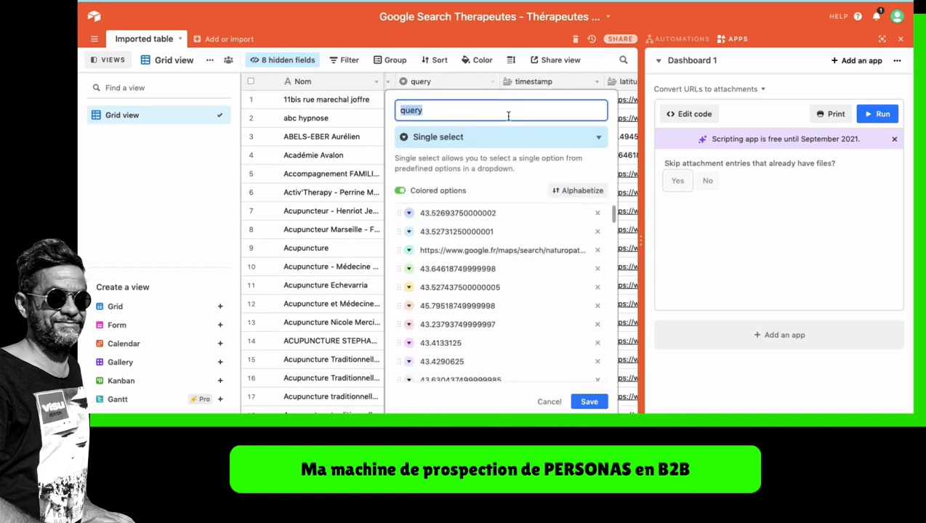
type("Giseme")
scroll(529, 275, "down", 5)
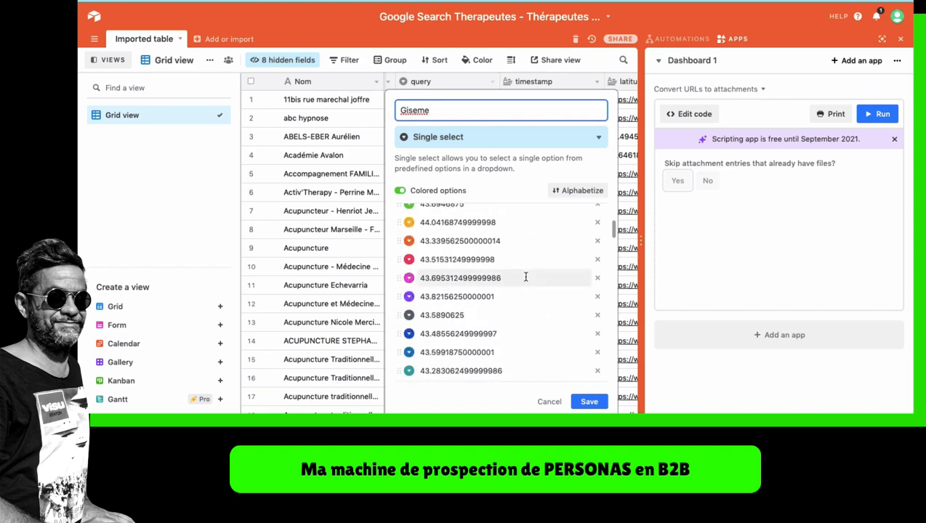
left_click(549, 408)
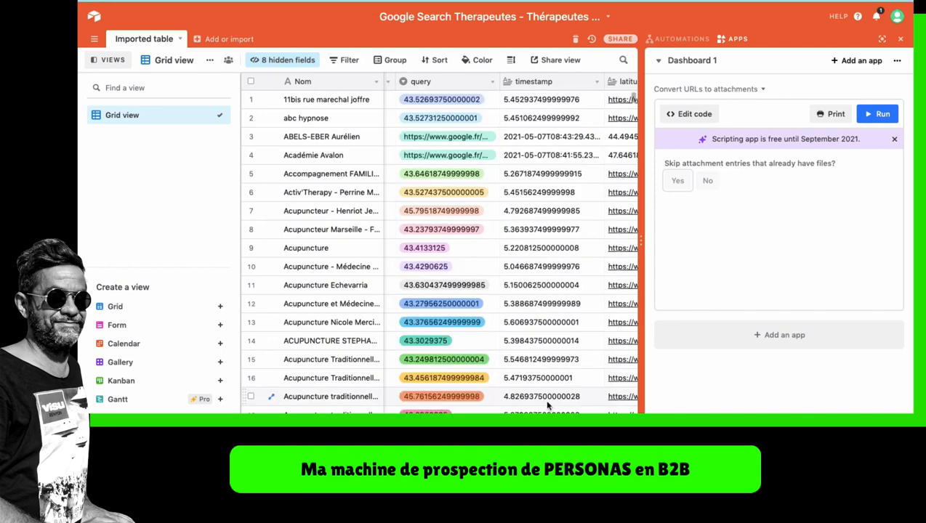
Step: Hide the query, timestamp, latitude, longitude and openingHours fields in the grid view
left_click(493, 82)
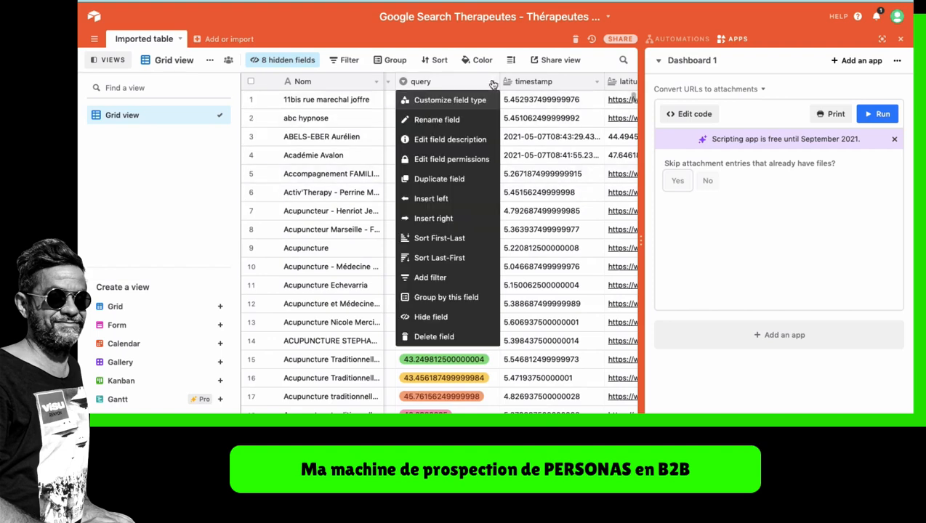
left_click(429, 317)
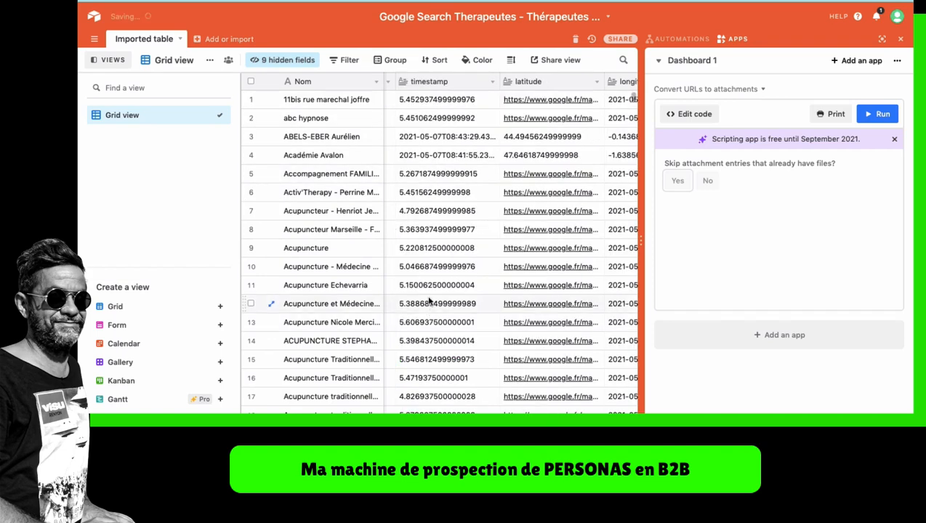
left_click(492, 84)
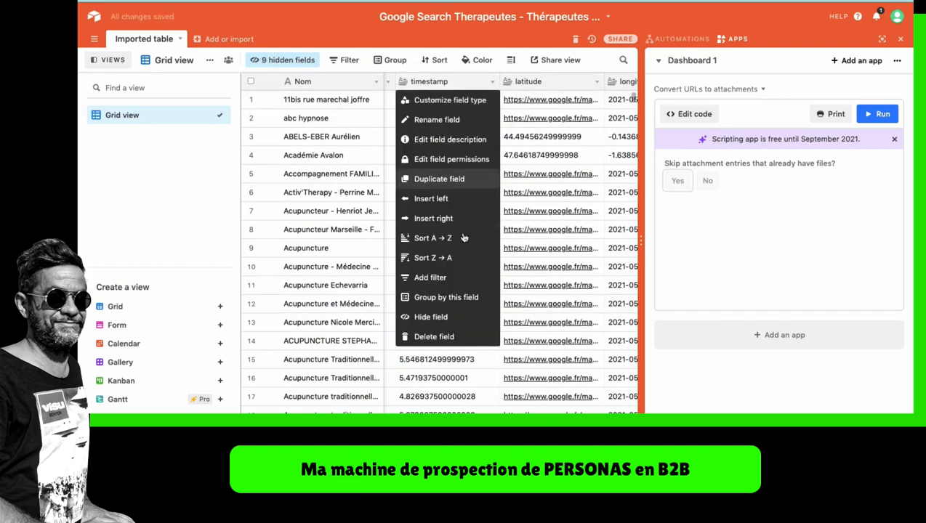
left_click(429, 317)
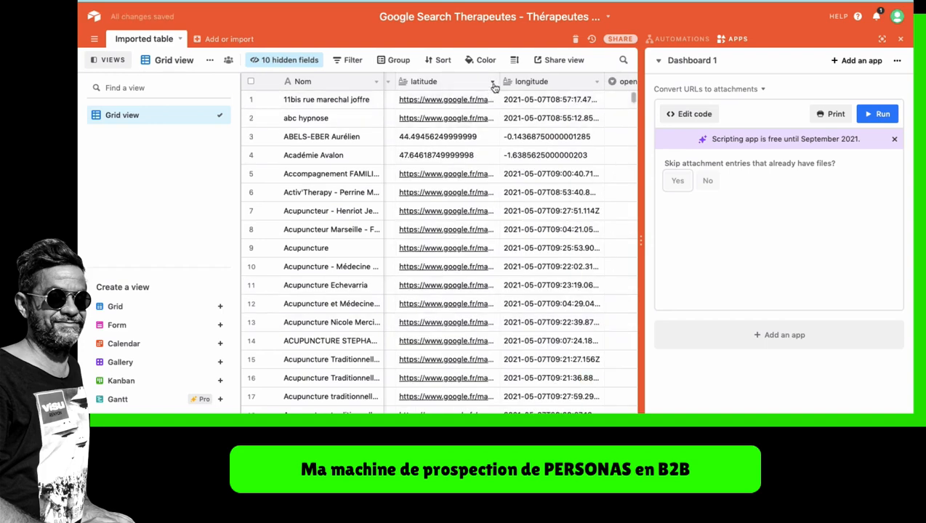
left_click(492, 84)
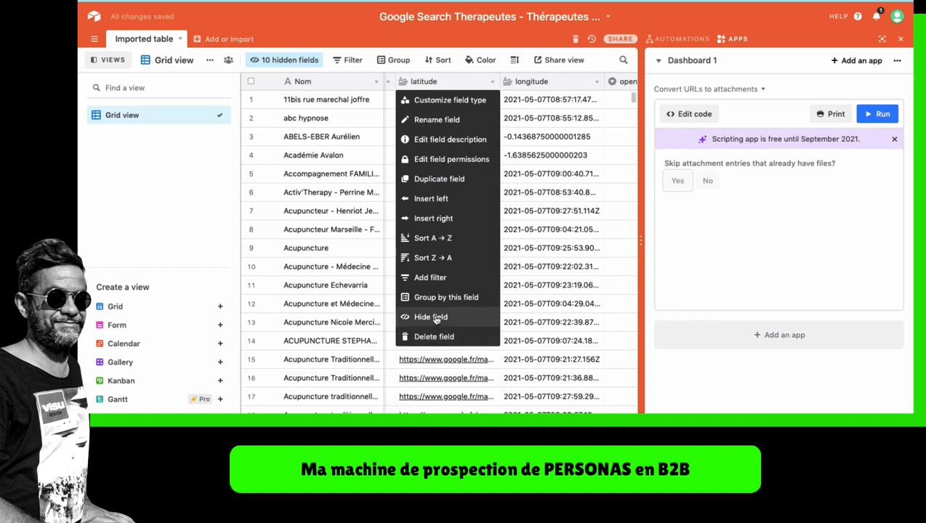
left_click(436, 317)
left_click(492, 81)
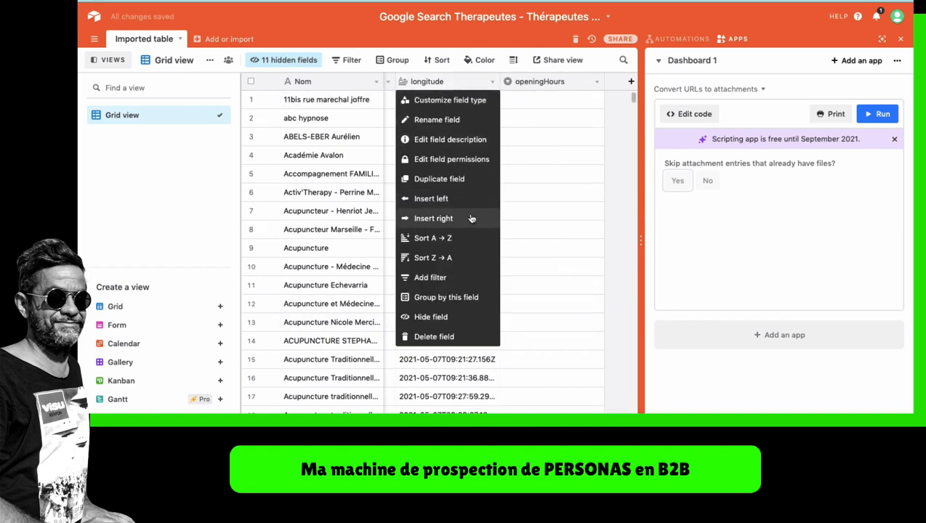
left_click(436, 317)
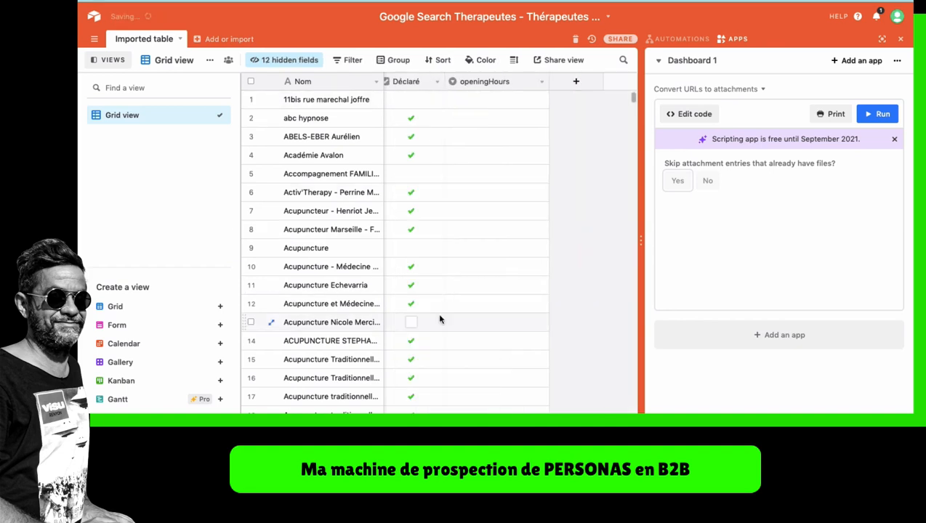
left_click(542, 84)
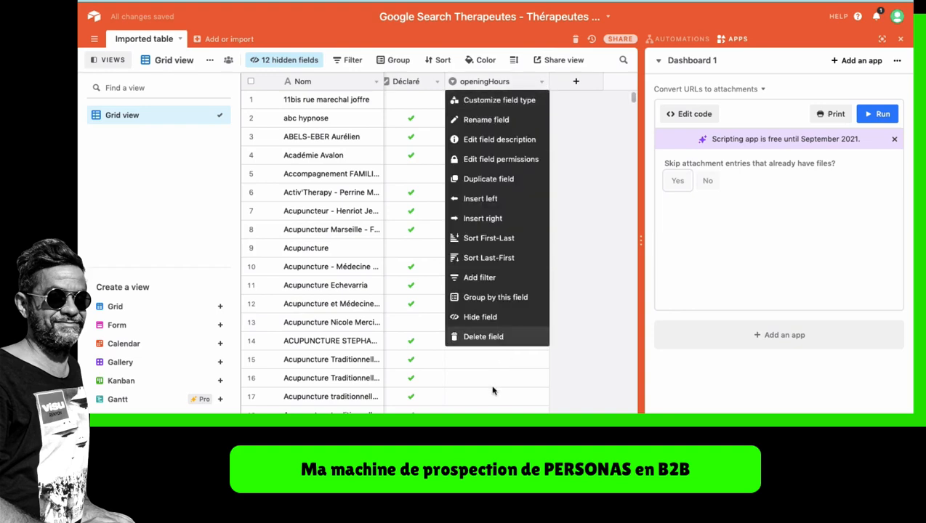
left_click(480, 317)
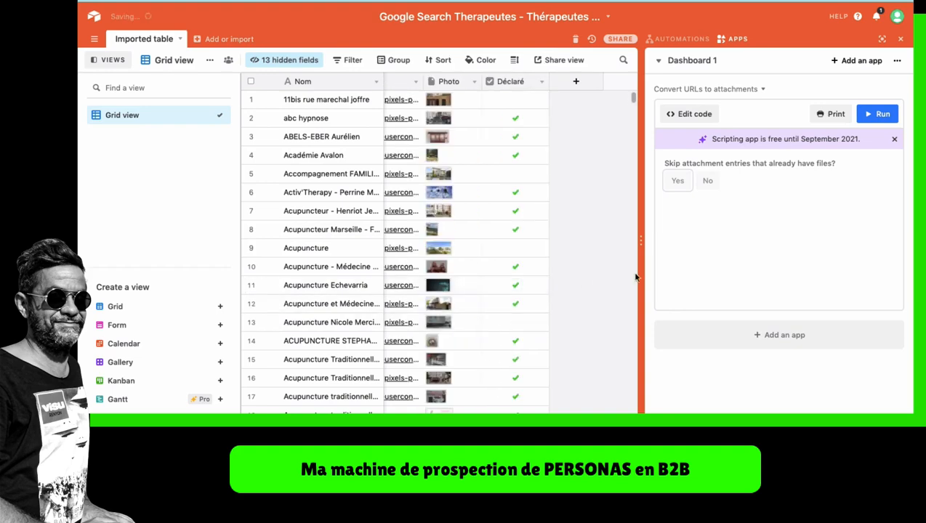
Step: Close the apps dashboard and create a gallery view of the table named Gallery
left_click(902, 40)
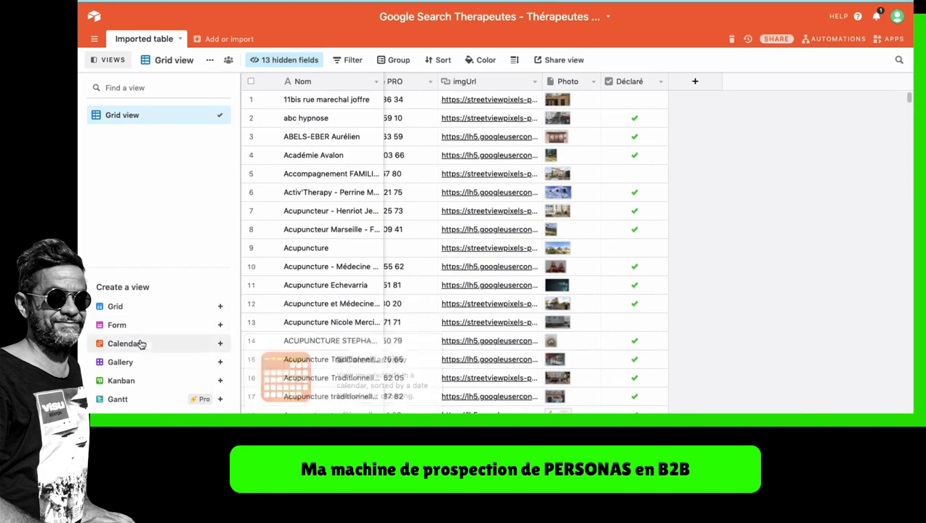
left_click(146, 363)
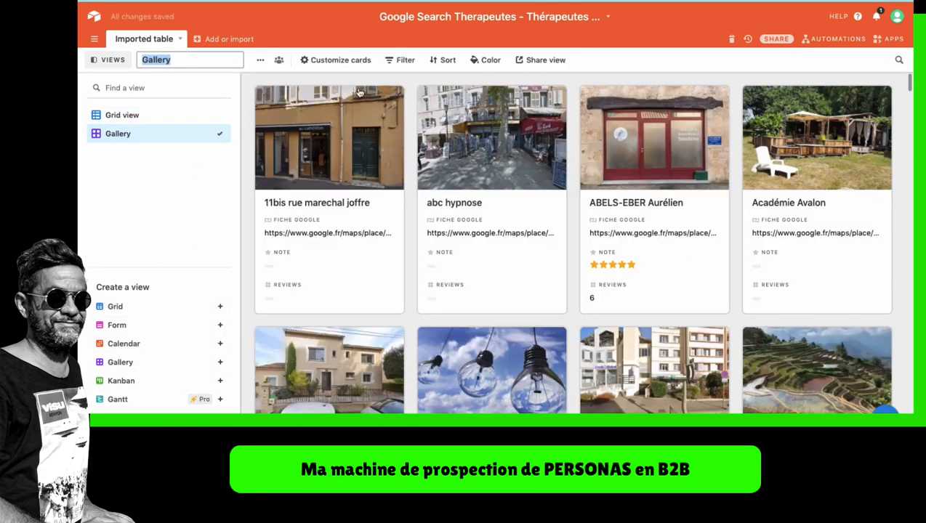
key("Return")
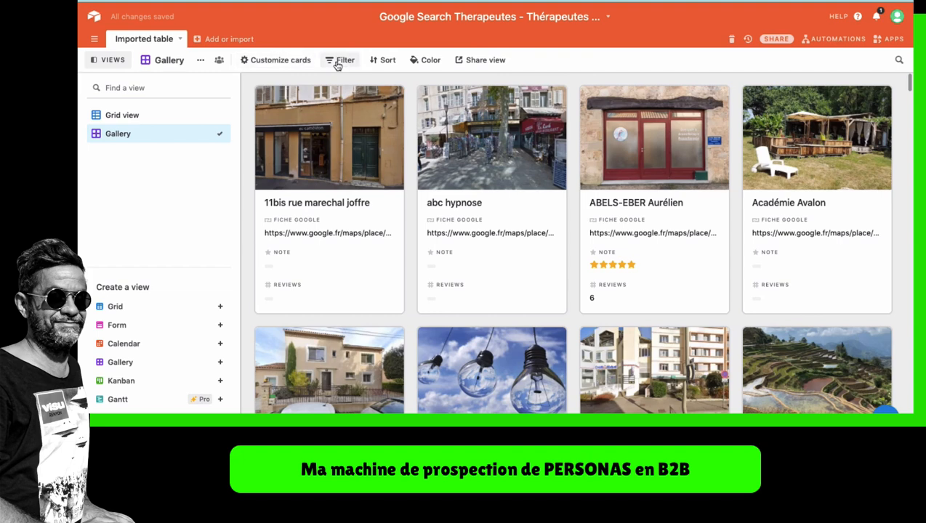
Step: Show the website and Telephone PRO fields on the gallery cards, keeping Fiche Google shown
left_click(294, 64)
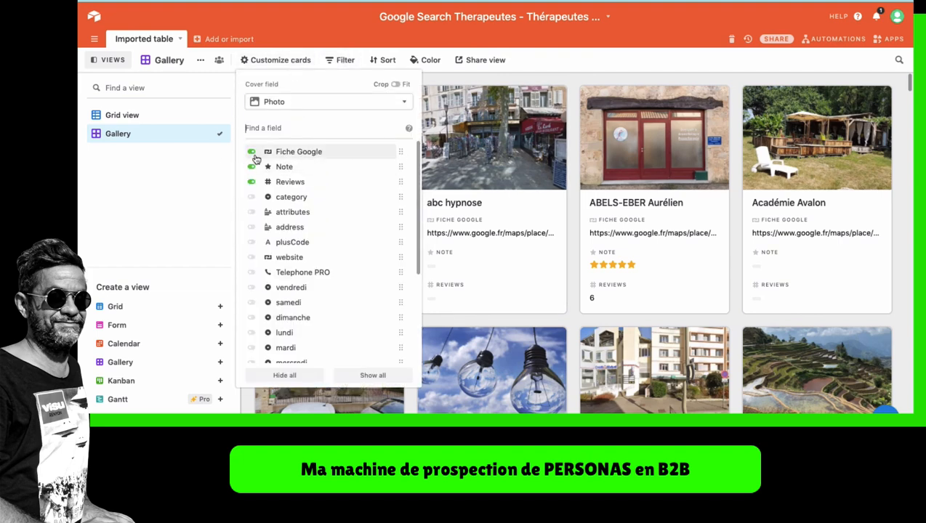
left_click(250, 152)
left_click(250, 152)
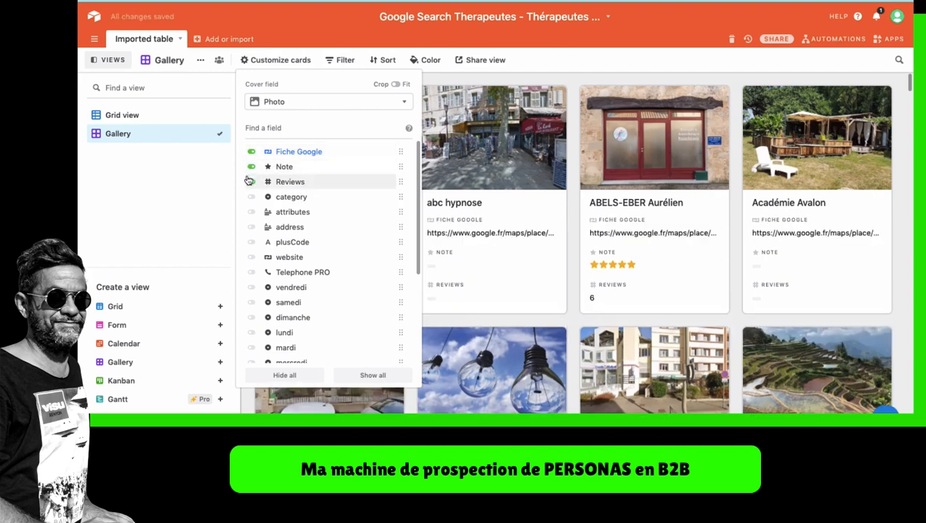
left_click(250, 258)
left_click(251, 273)
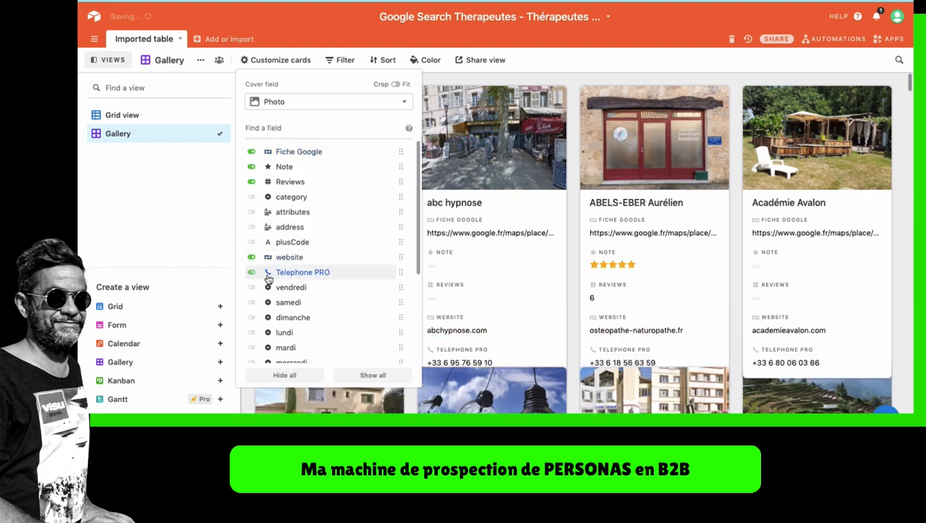
Step: Reorder the card fields as category, Telephone PRO, Note, Reviews, website and Fiche Google
left_click_drag(399, 273, 397, 168)
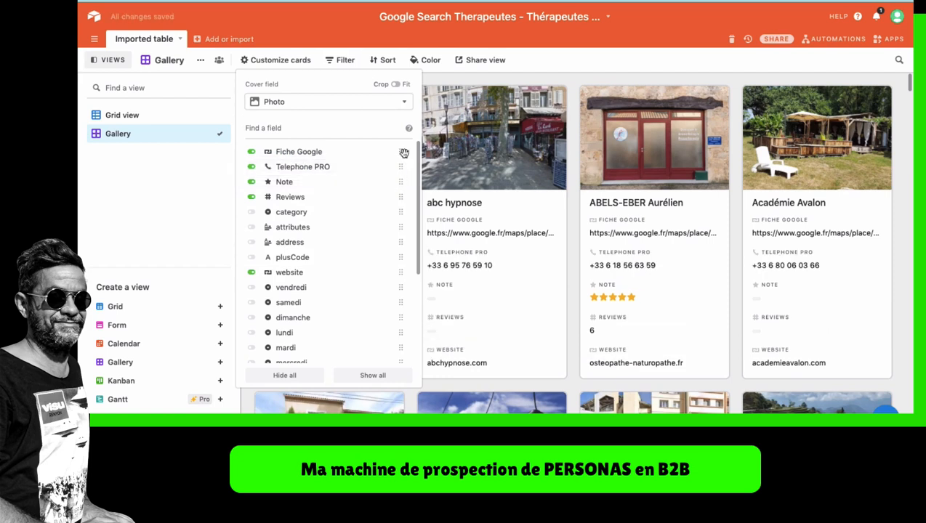
left_click_drag(401, 152, 399, 211)
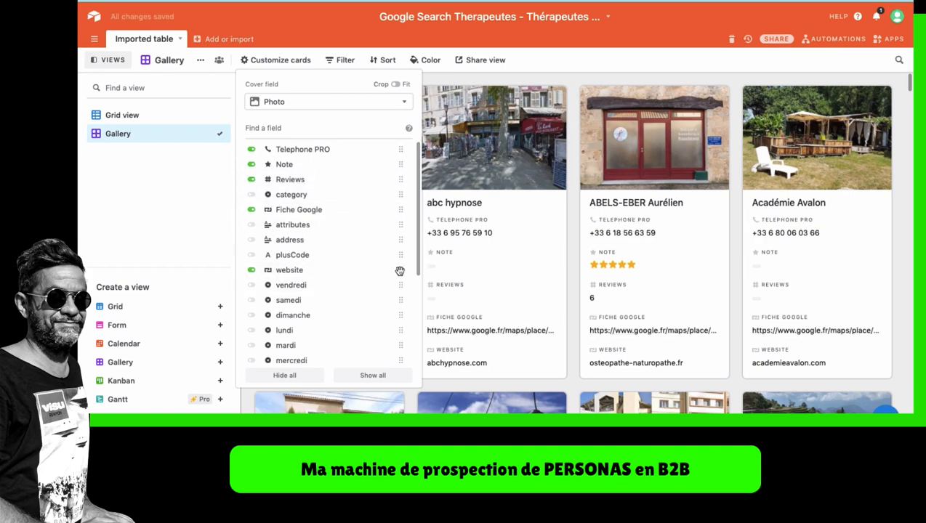
left_click_drag(400, 271, 384, 179)
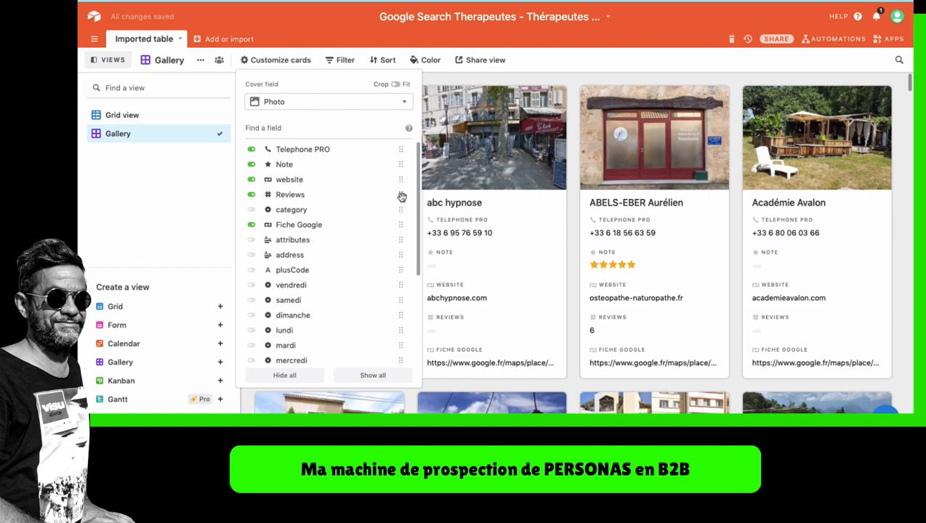
left_click_drag(402, 197, 399, 146)
Step: Show the category and Déclaré fields on the gallery cards and close the card settings
left_click(251, 209)
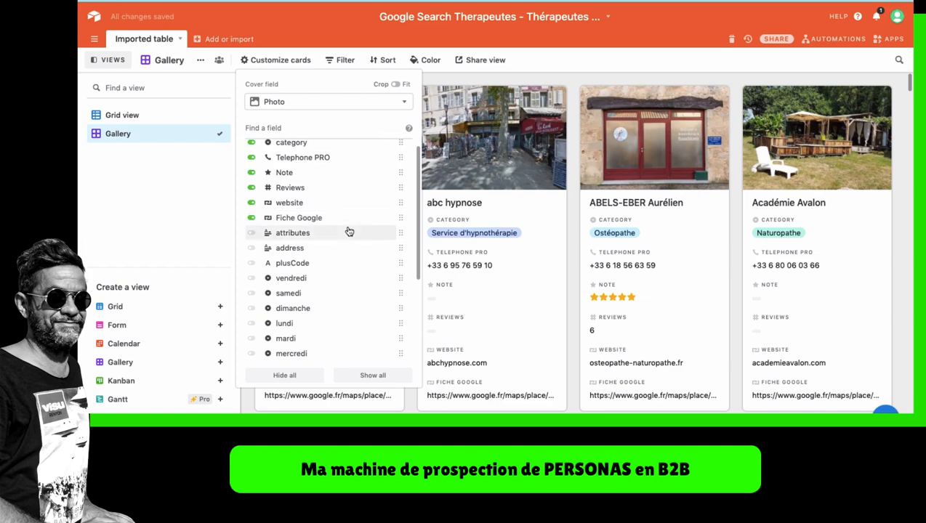
scroll(349, 231, "down", 4)
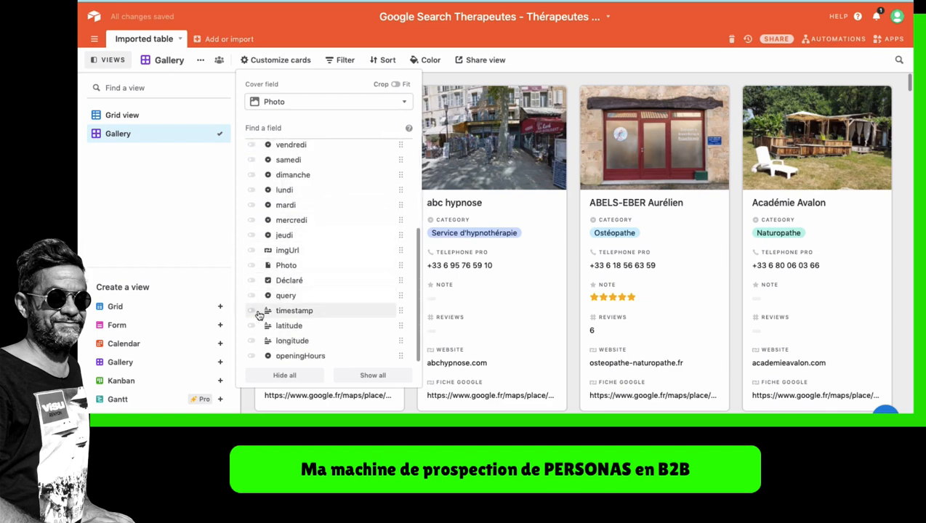
left_click(253, 281)
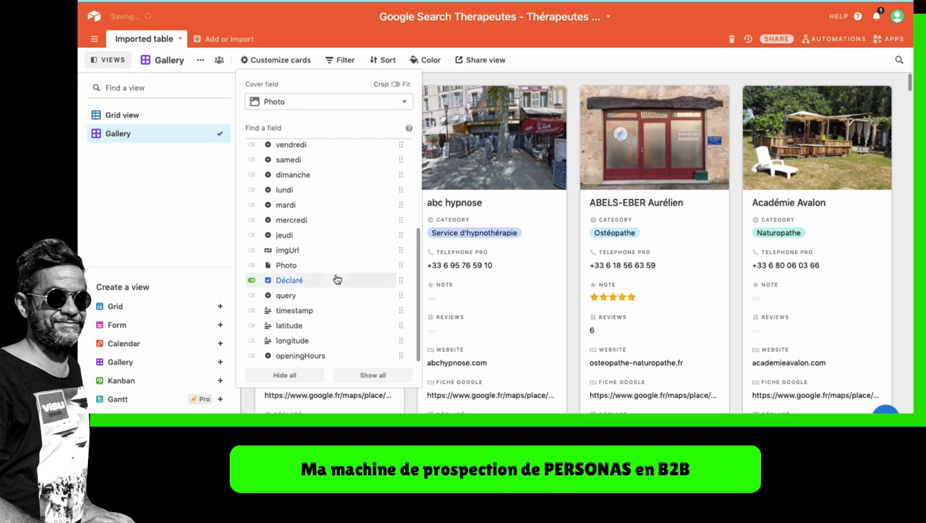
left_click(589, 61)
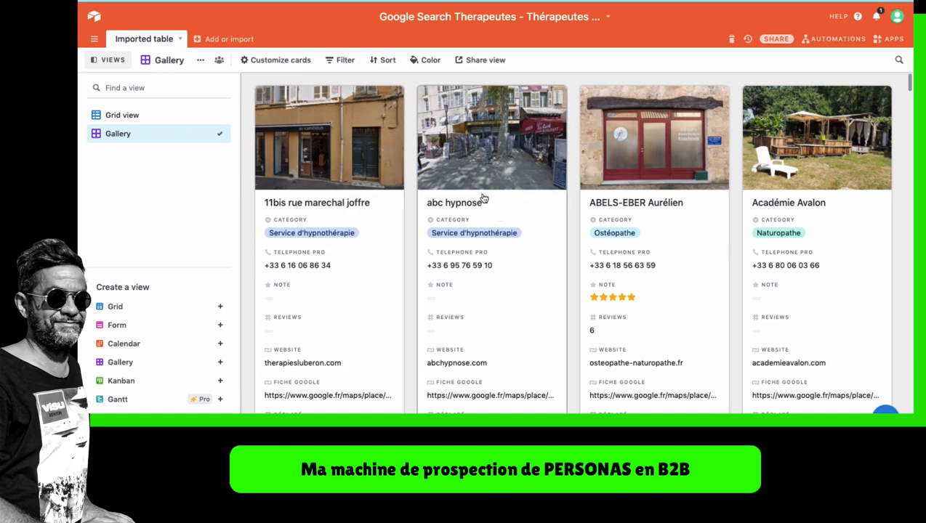
left_click(275, 64)
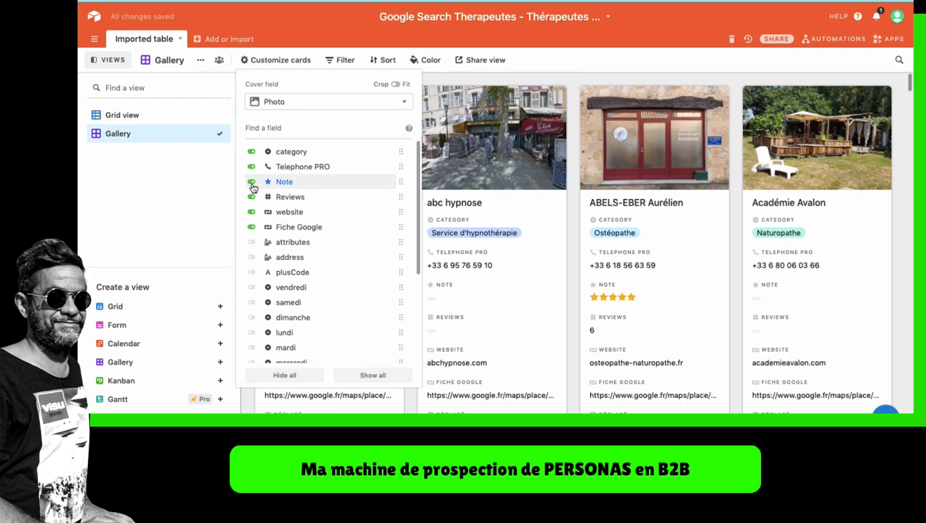
left_click(501, 285)
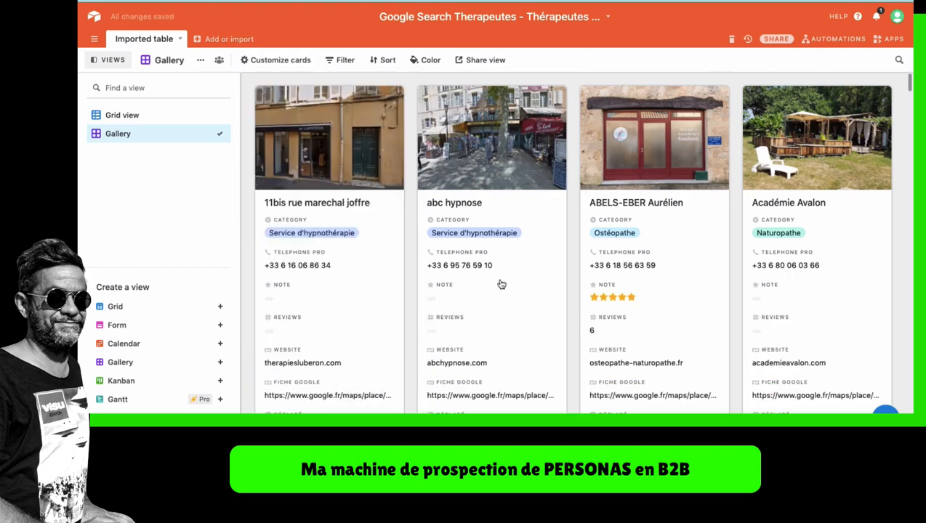
Step: Look through the therapist cards in the gallery, checking their photos and contact fields
scroll(624, 248, "down", 10)
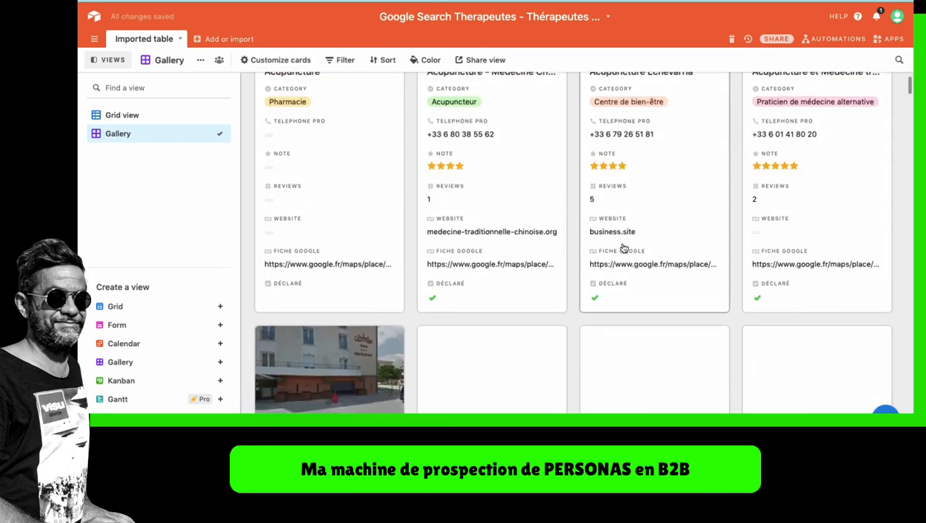
scroll(623, 248, "down", 2)
scroll(713, 306, "down", 5)
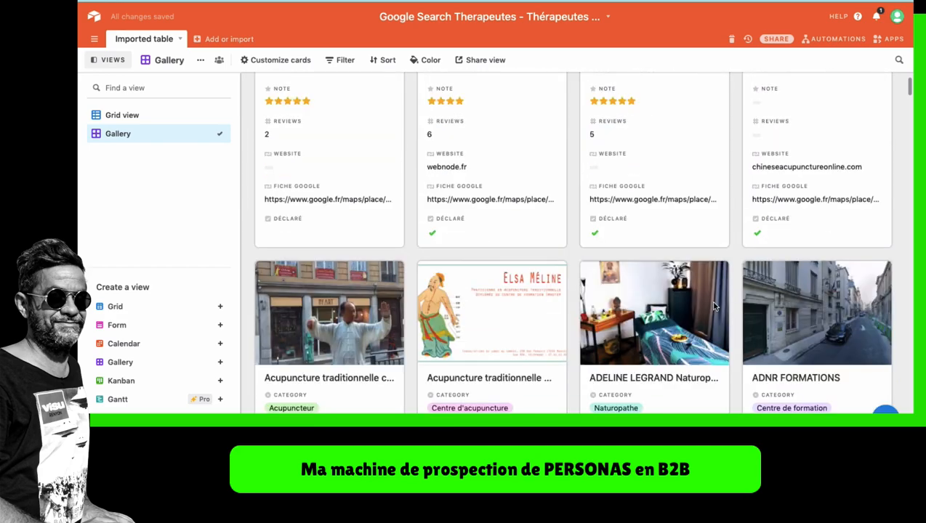
scroll(713, 306, "down", 2)
scroll(709, 309, "down", 5)
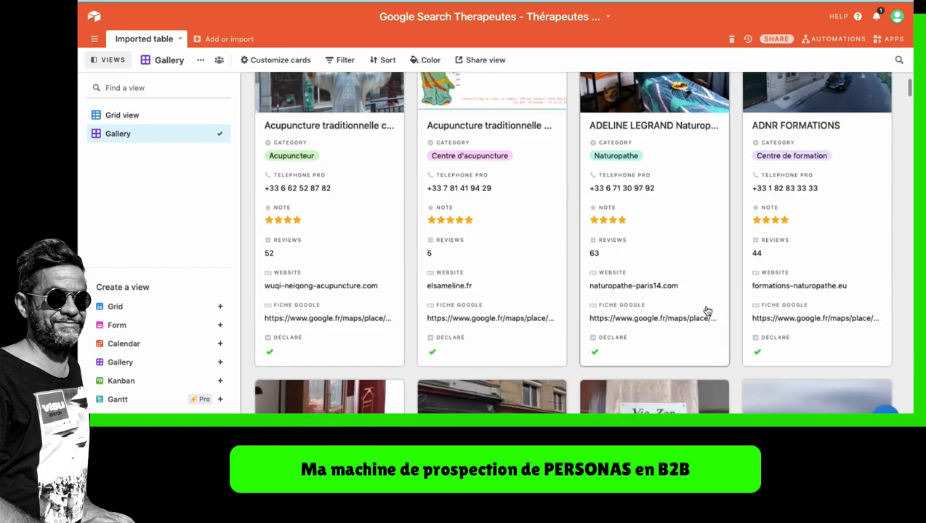
scroll(706, 310, "down", 5)
scroll(699, 306, "down", 3)
scroll(432, 296, "down", 5)
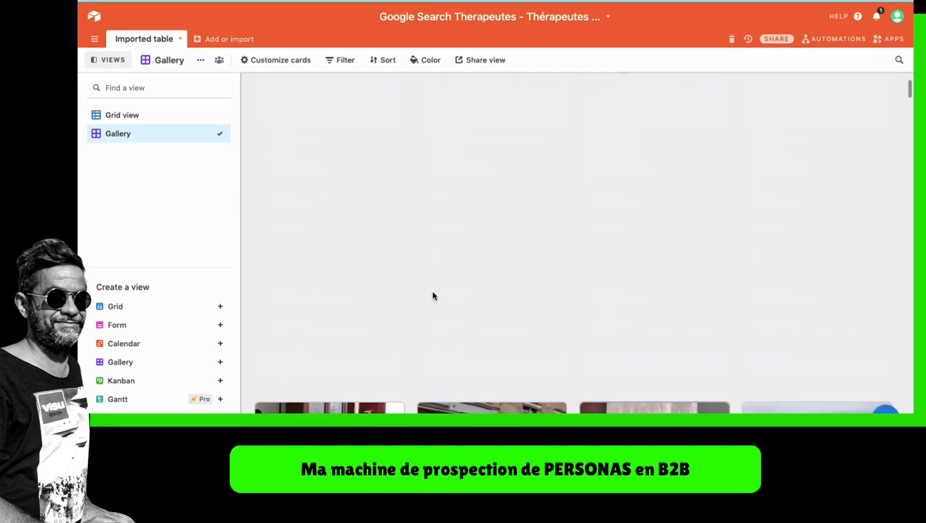
Step: Return to the grid view and browse the records' websites, phone numbers, photos and Déclaré status
left_click(161, 117)
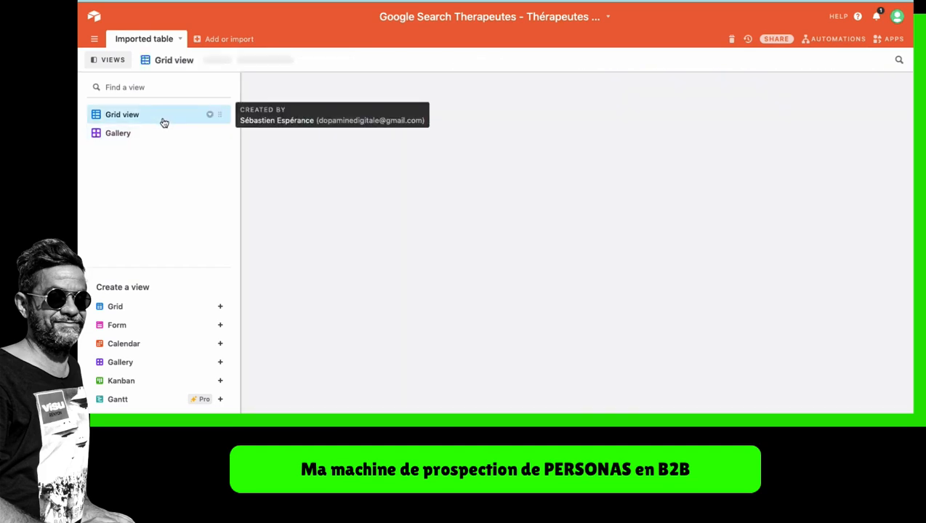
scroll(558, 201, "down", 10)
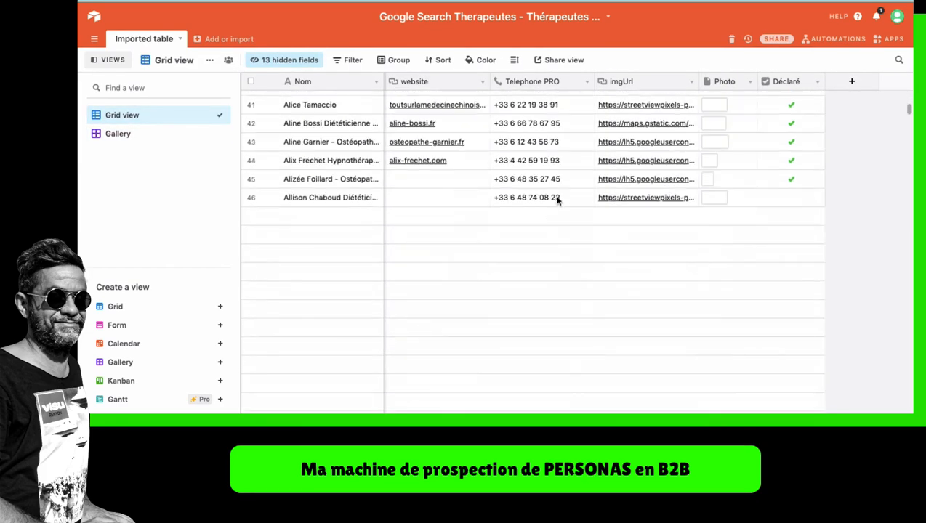
scroll(558, 200, "down", 3)
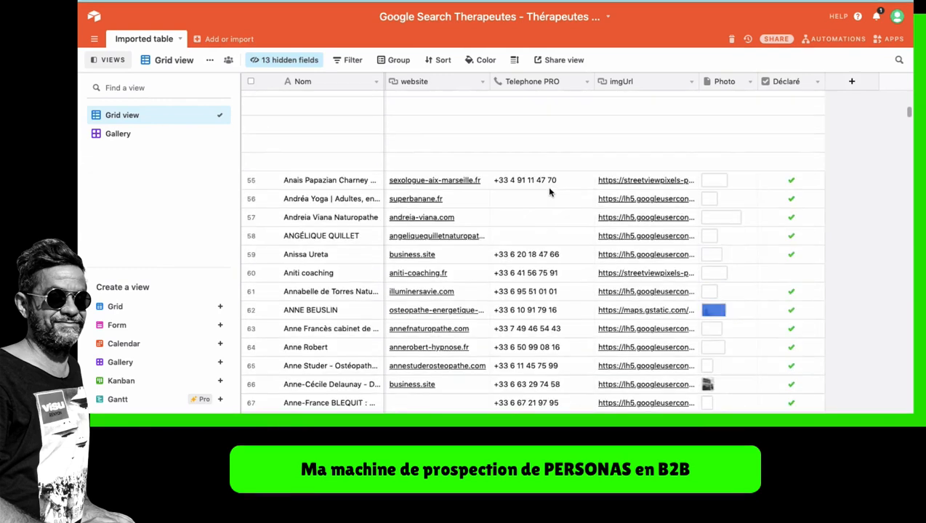
scroll(551, 195, "up", 15)
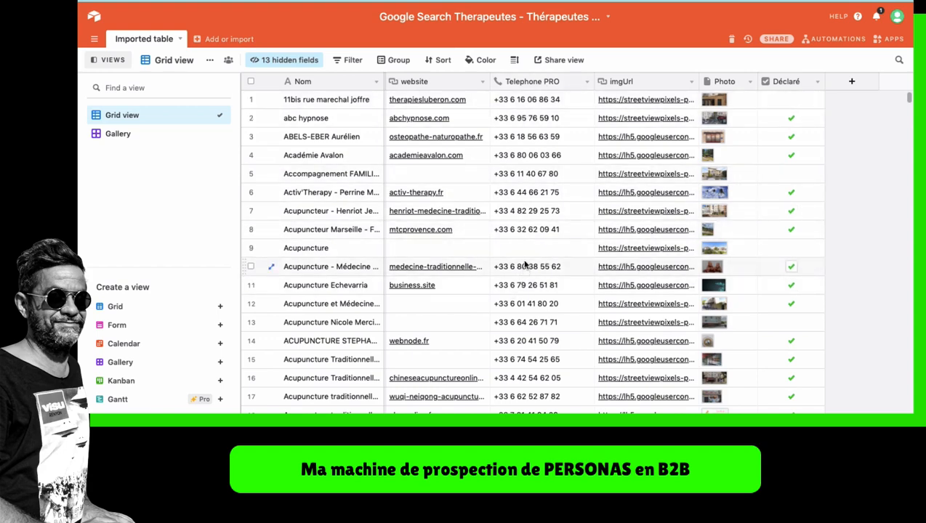
scroll(531, 243, "down", 5)
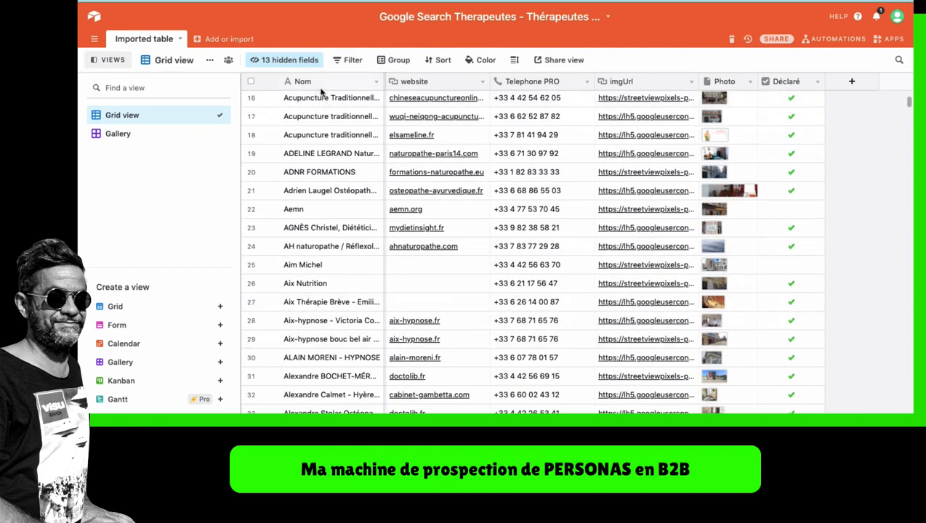
scroll(325, 165, "down", 10)
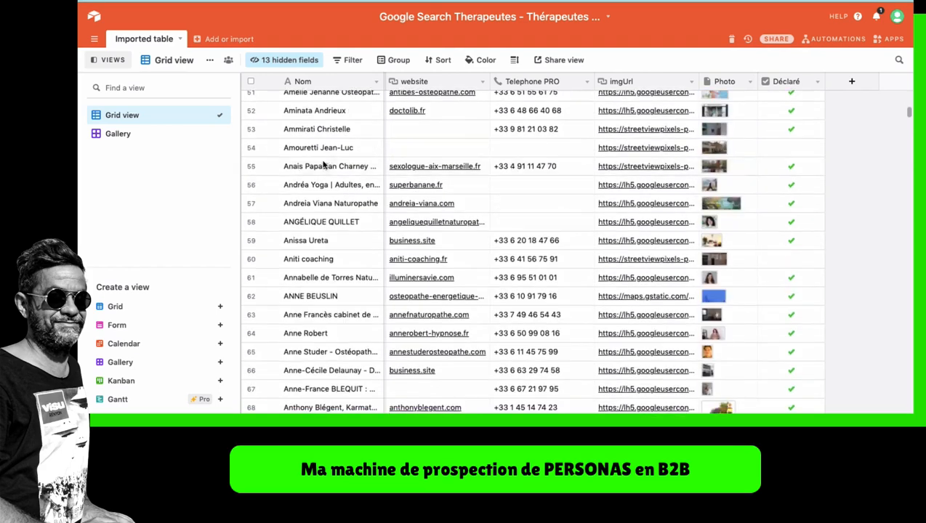
scroll(324, 175, "down", 9)
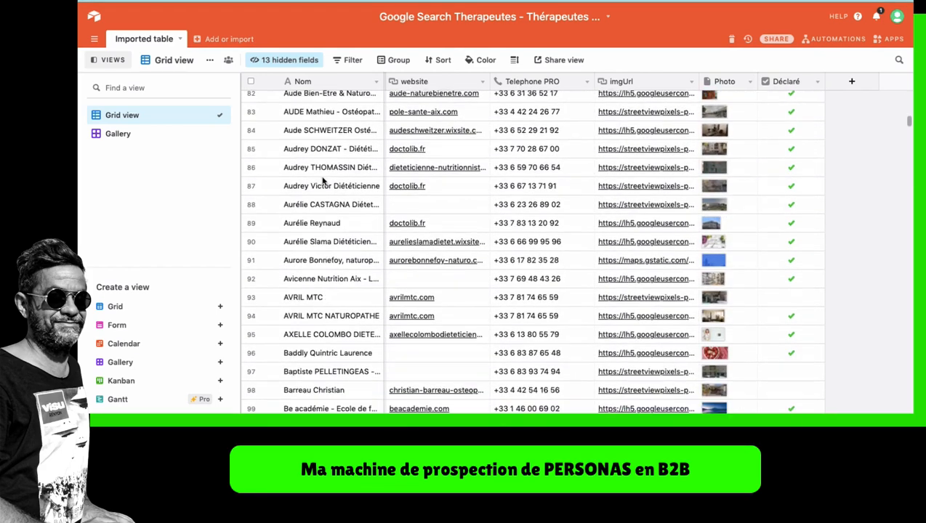
Step: Group the grid view's records by the category field
scroll(325, 182, "down", 1)
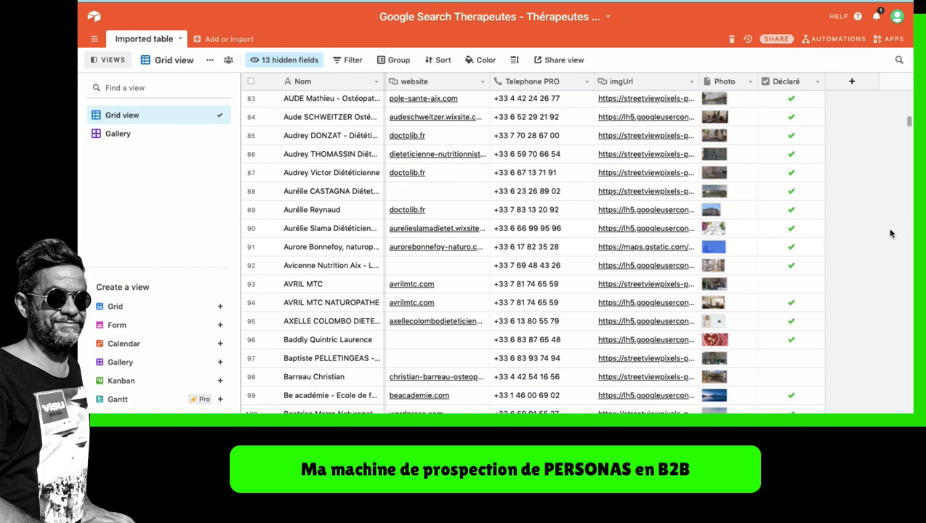
scroll(652, 302, "up", 20)
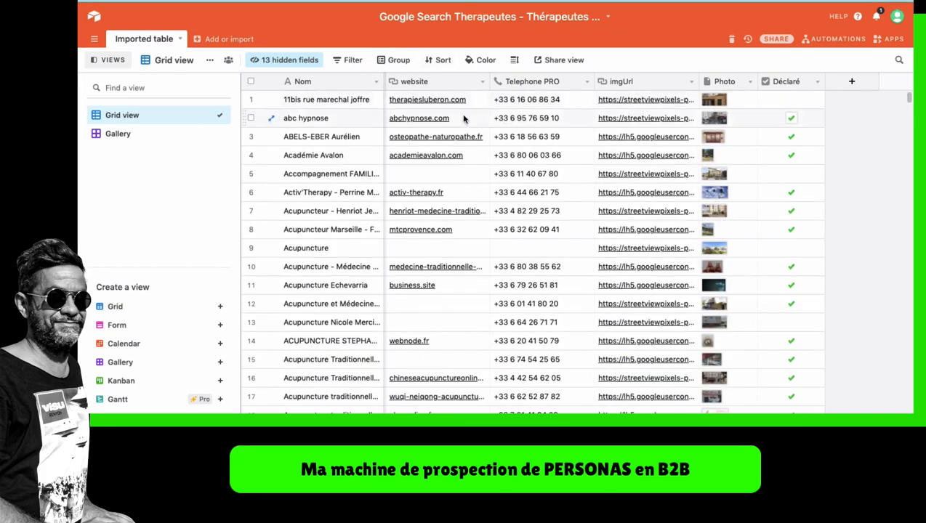
left_click(388, 62)
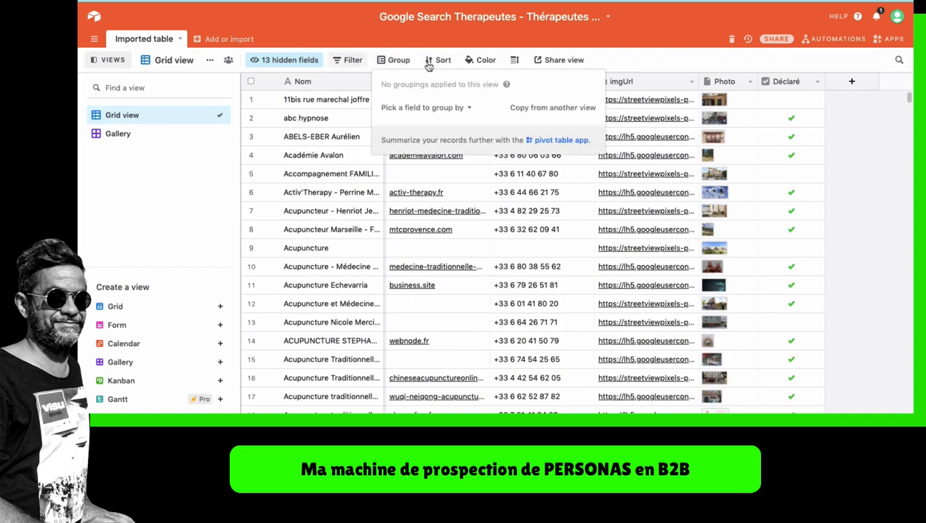
left_click(414, 108)
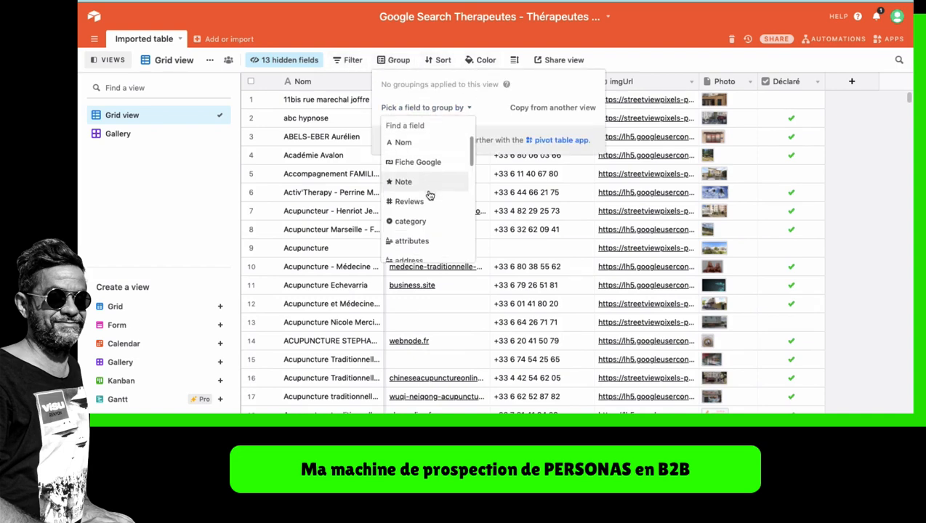
scroll(434, 193, "down", 1)
left_click(426, 210)
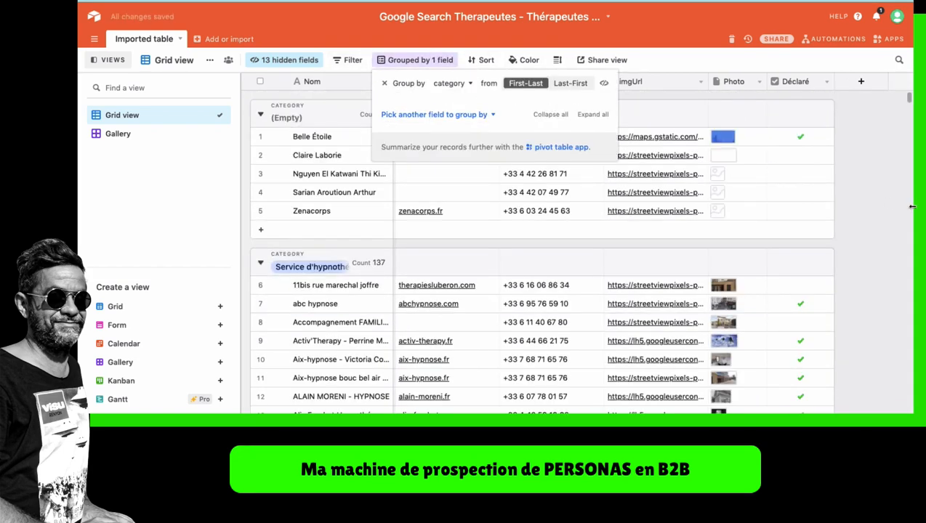
left_click(866, 182)
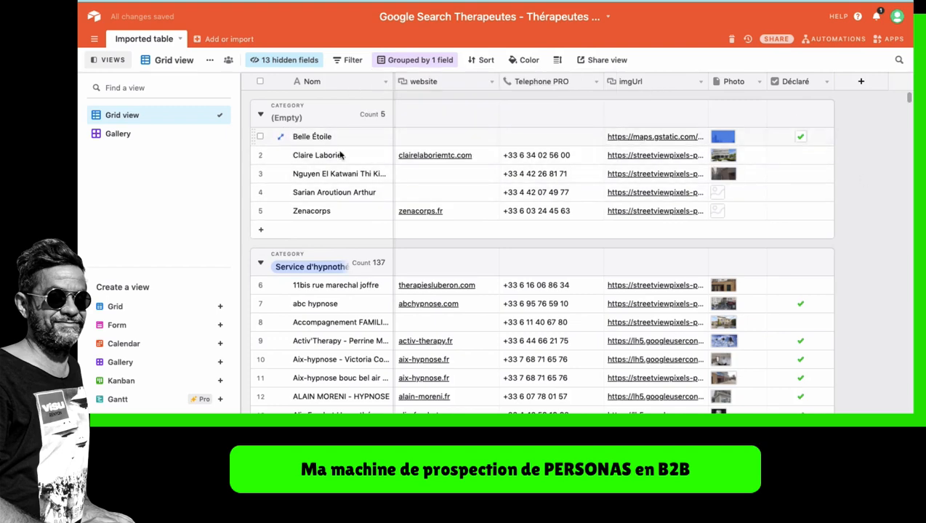
Step: Collapse the (Empty) category group and widen the Nom column so the full group names fit
left_click(260, 114)
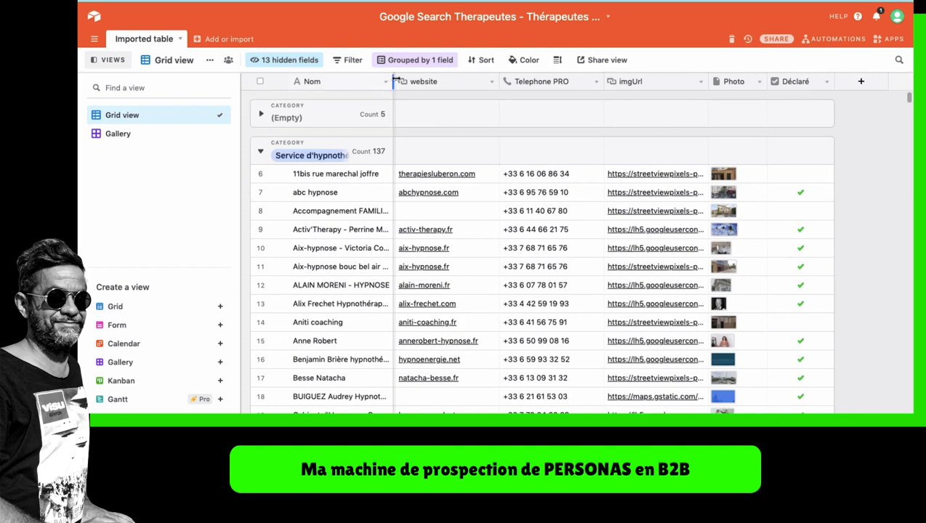
left_click_drag(396, 81, 427, 81)
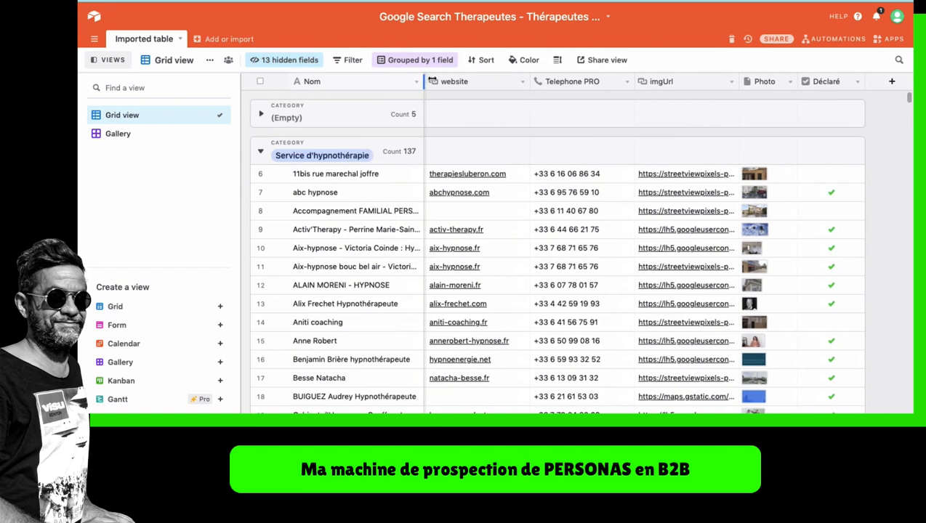
left_click(482, 61)
left_click(516, 104)
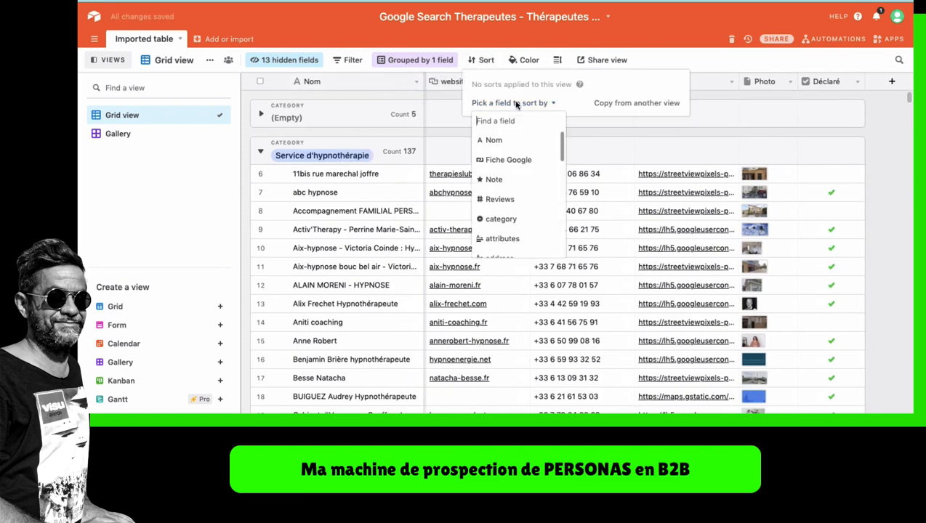
left_click(778, 134)
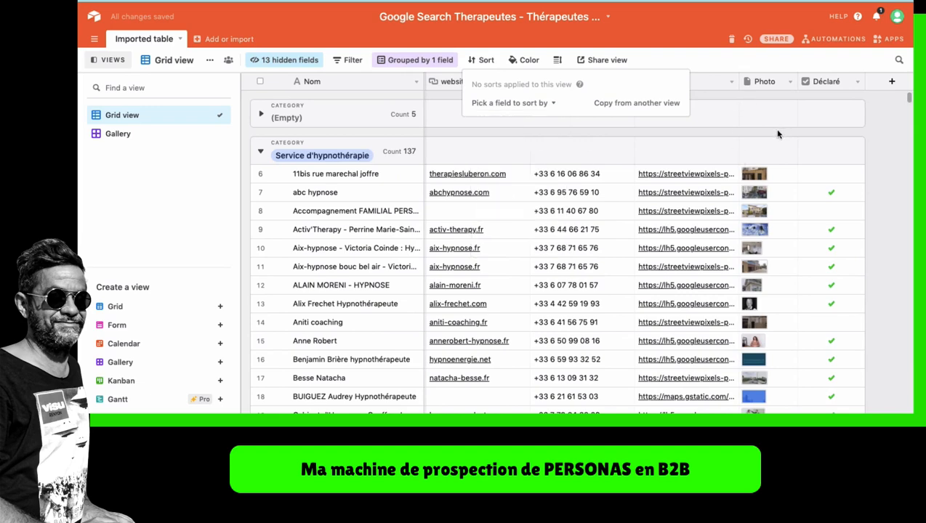
Step: Browse the Service d'hypnothérapie group, checking its records' photos, Déclaré status, categories, addresses and websites
scroll(447, 195, "down", 10)
scroll(426, 217, "up", 10)
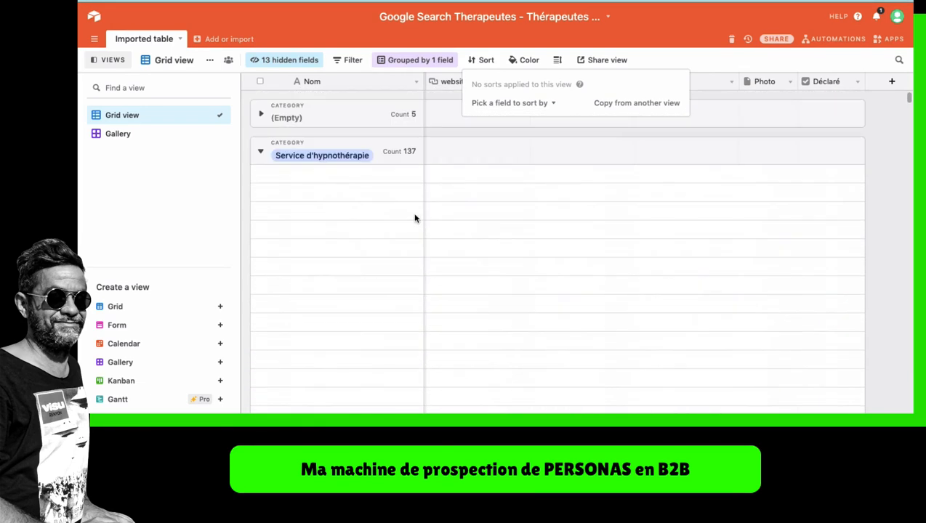
scroll(336, 225, "down", 15)
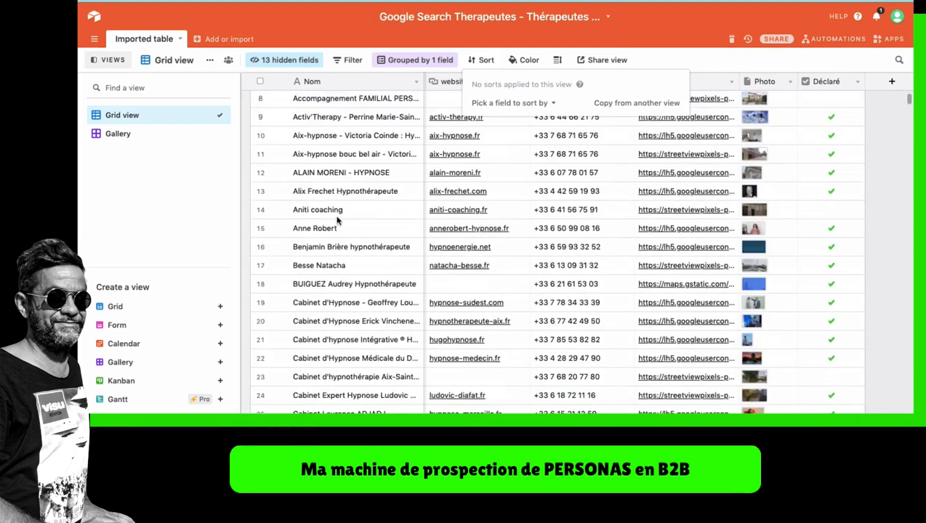
scroll(334, 228, "down", 1)
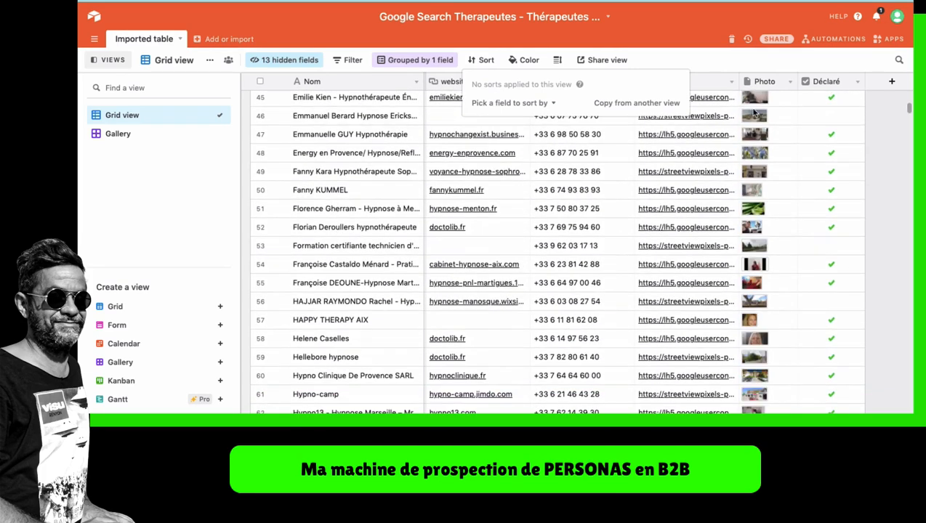
left_click(731, 67)
scroll(494, 87, "down", 1)
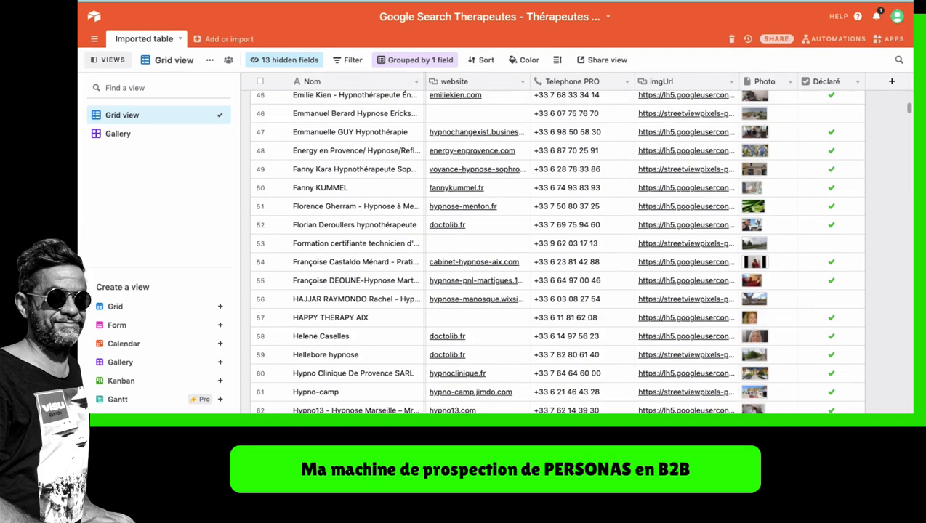
scroll(578, 247, "left", 10)
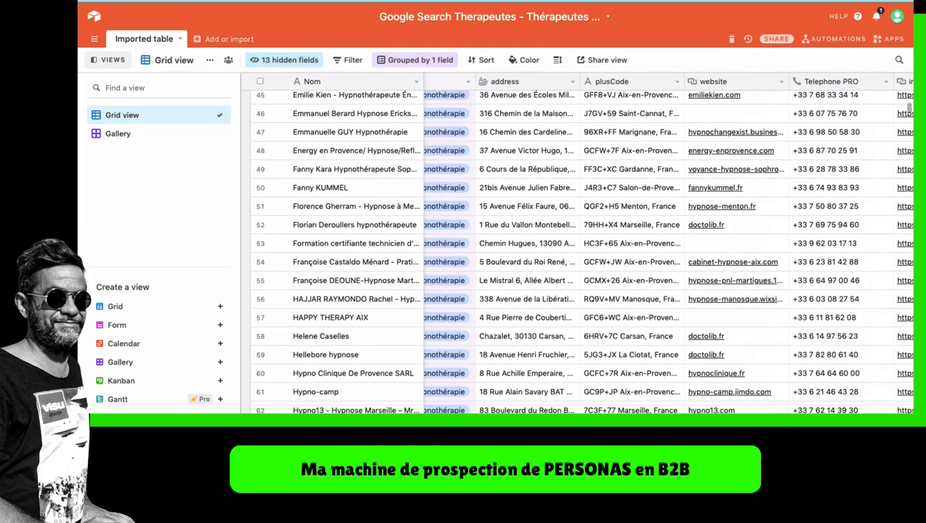
scroll(578, 247, "right", 3)
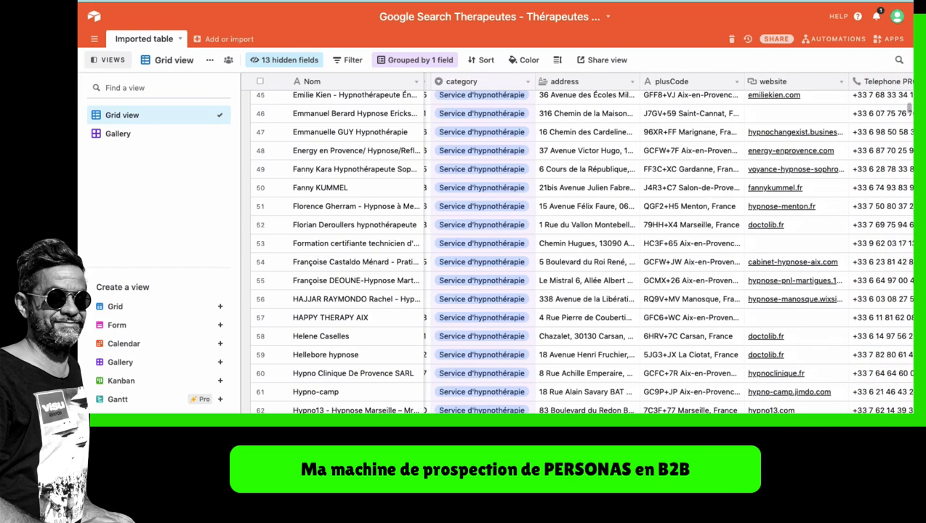
scroll(417, 347, "down", 10)
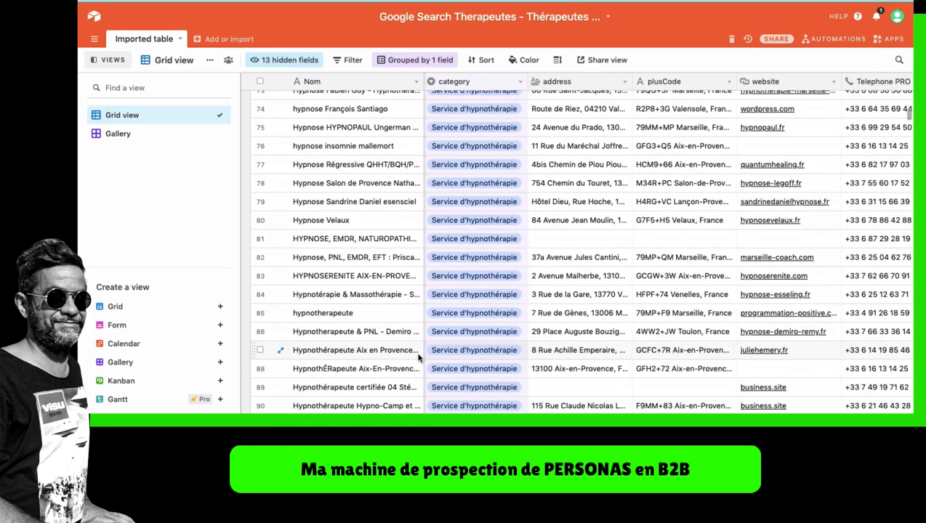
scroll(420, 360, "down", 6)
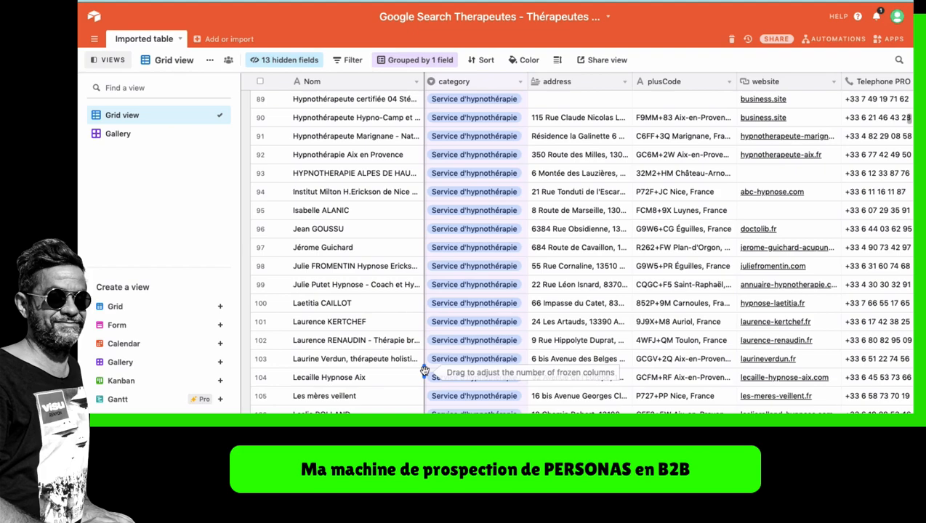
scroll(514, 212, "up", 20)
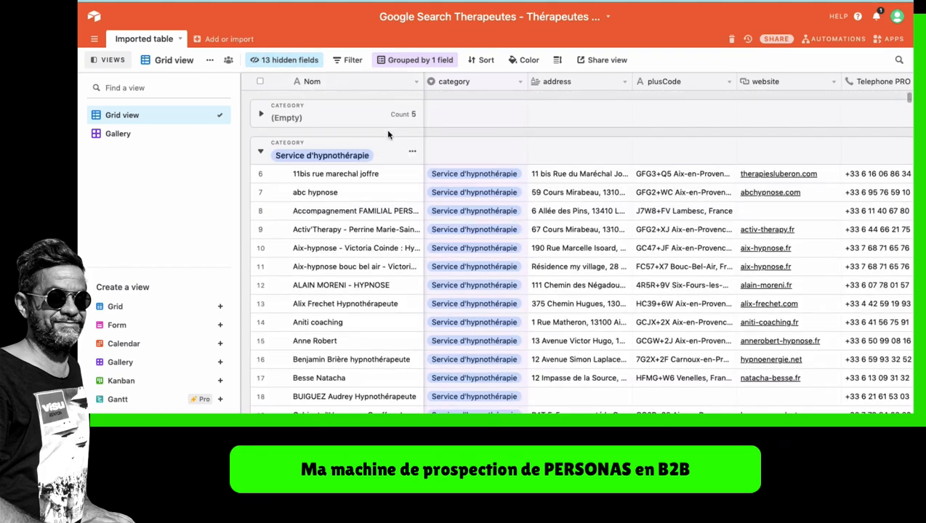
left_click(419, 64)
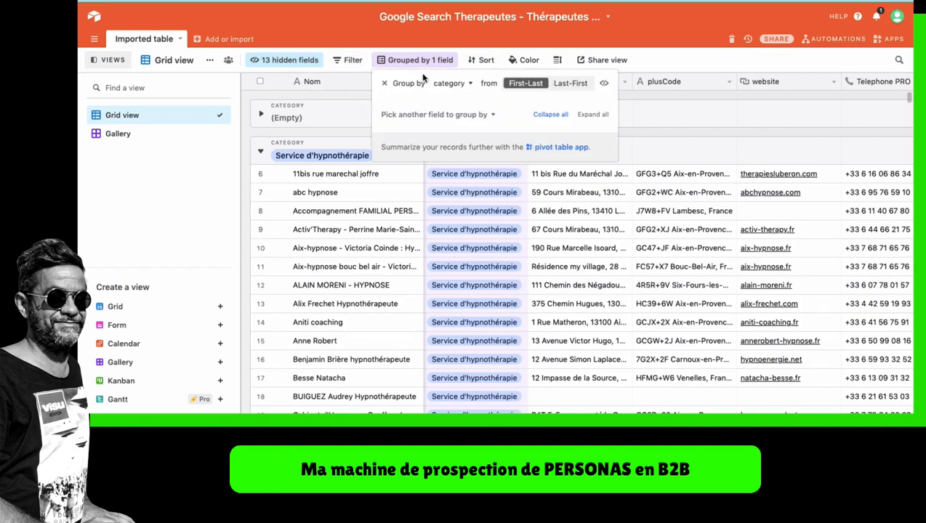
left_click(475, 115)
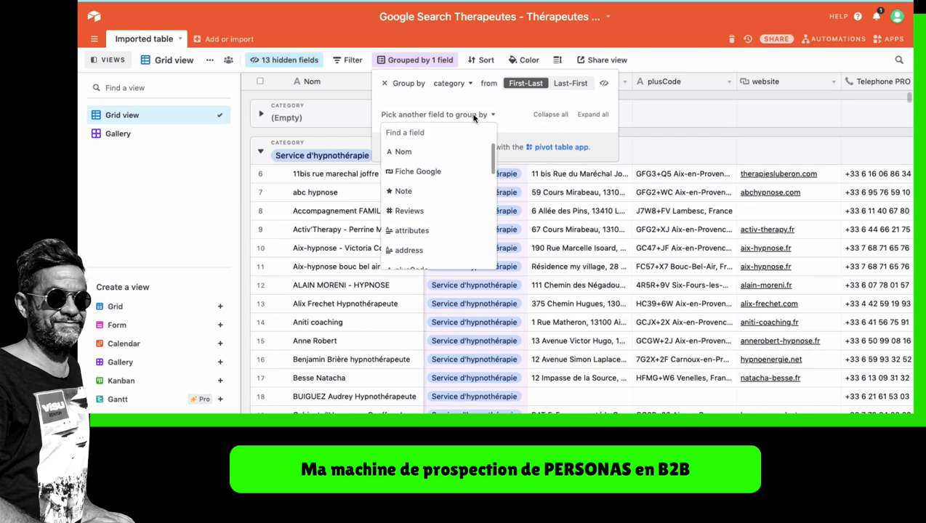
left_click(354, 128)
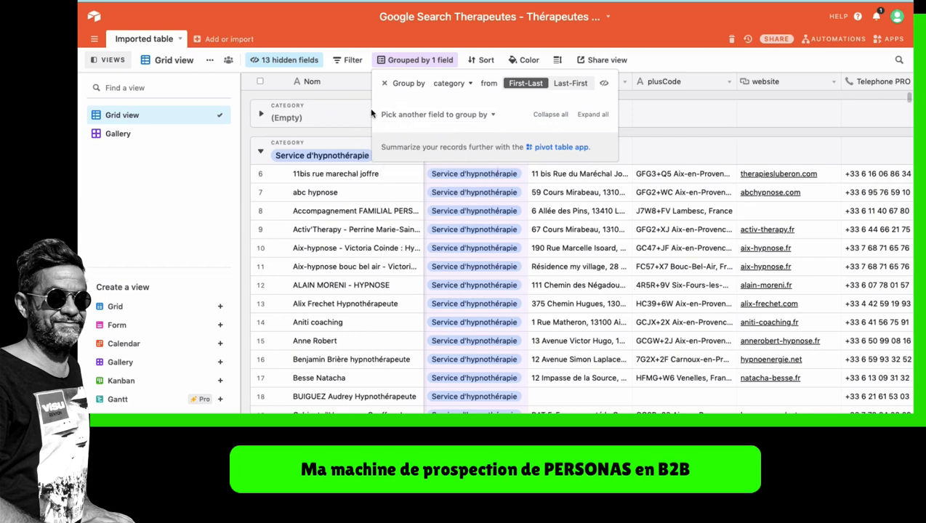
Step: Filter the grid view to records where website is empty
left_click(350, 60)
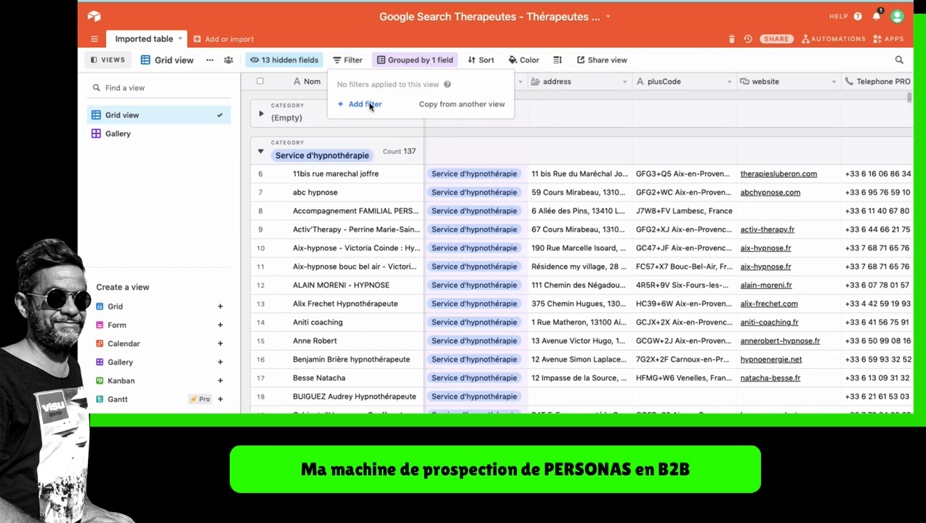
left_click(365, 104)
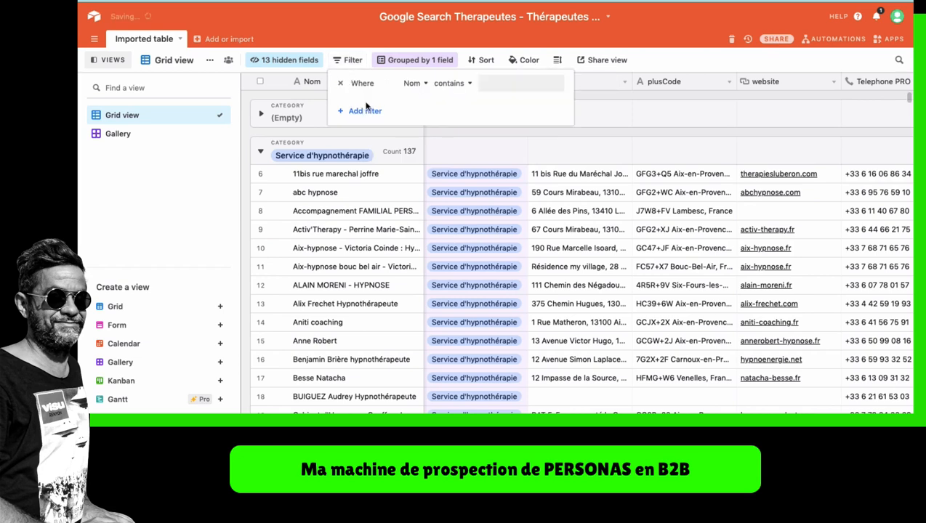
left_click(413, 83)
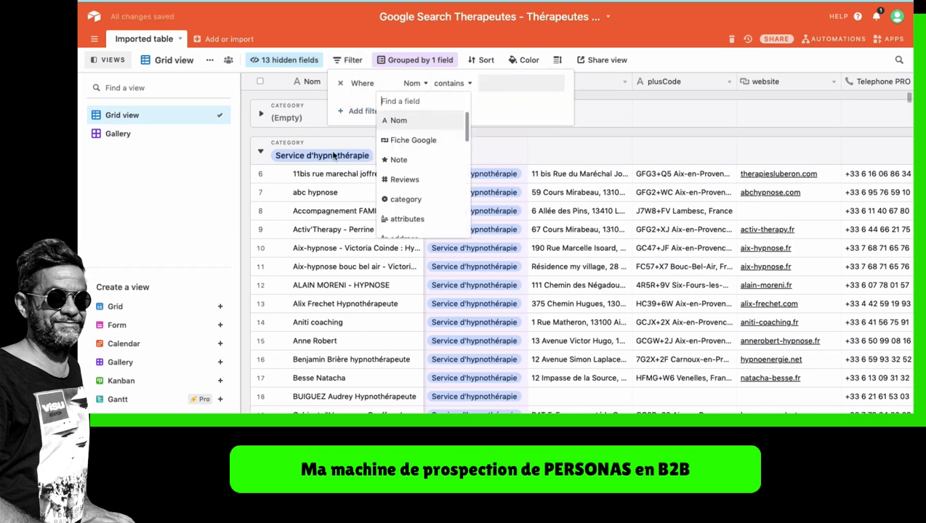
scroll(434, 188, "down", 5)
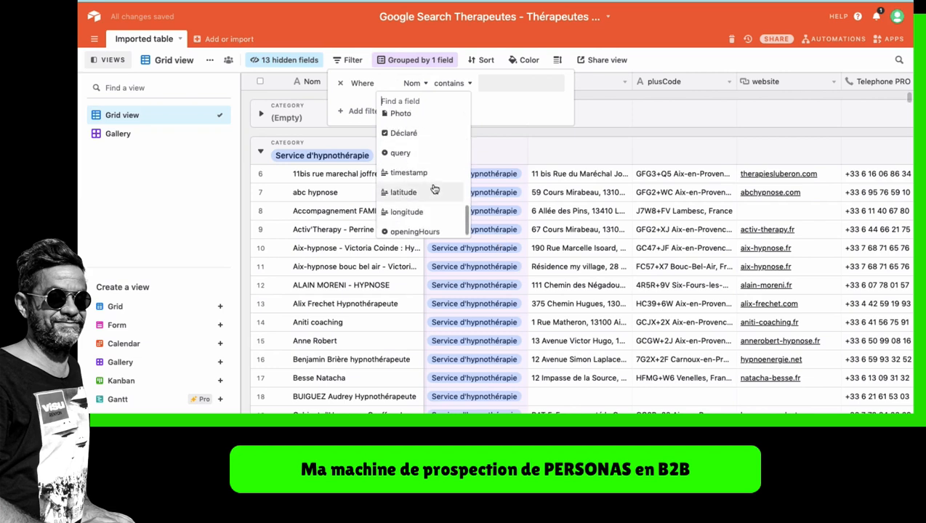
scroll(434, 187, "up", 5)
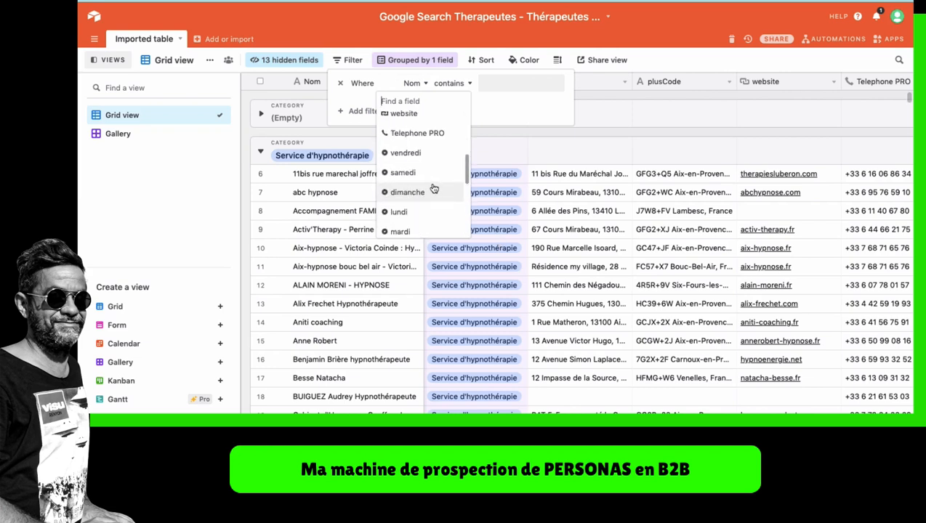
left_click(430, 122)
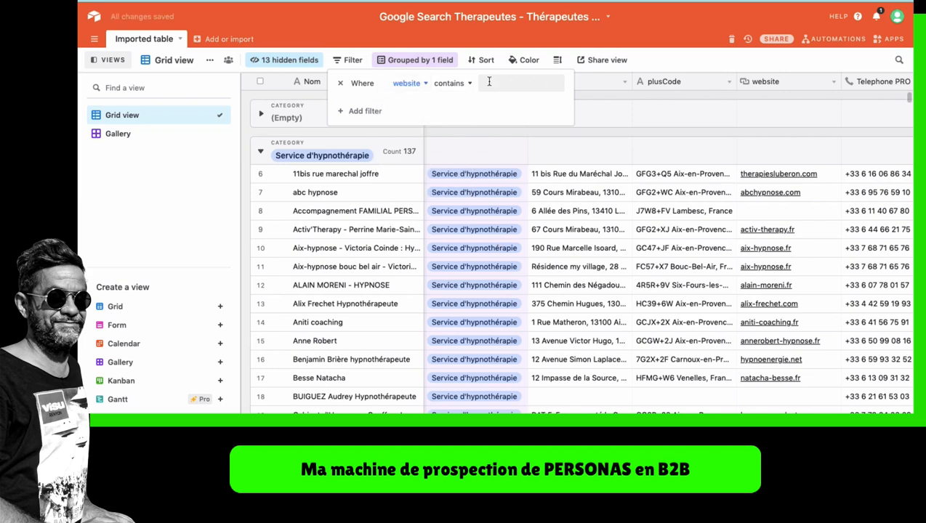
left_click(465, 85)
left_click(469, 159)
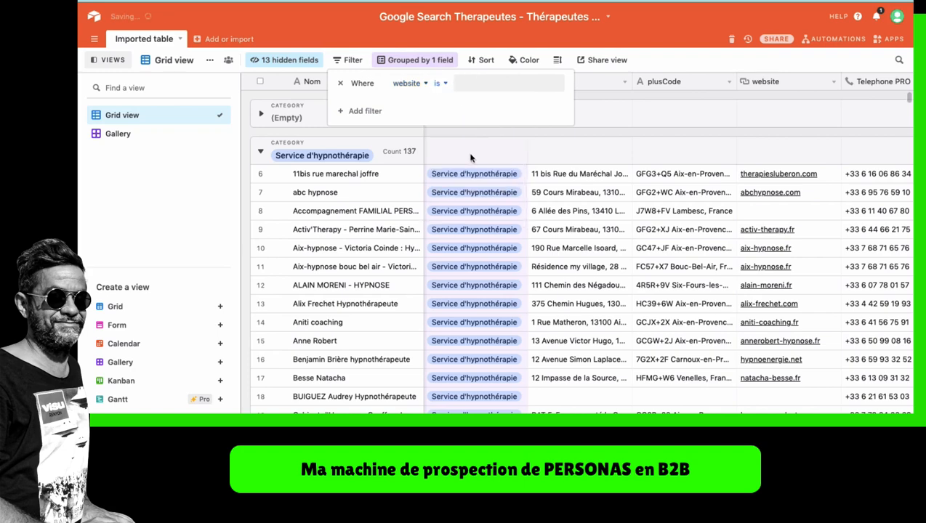
left_click(449, 83)
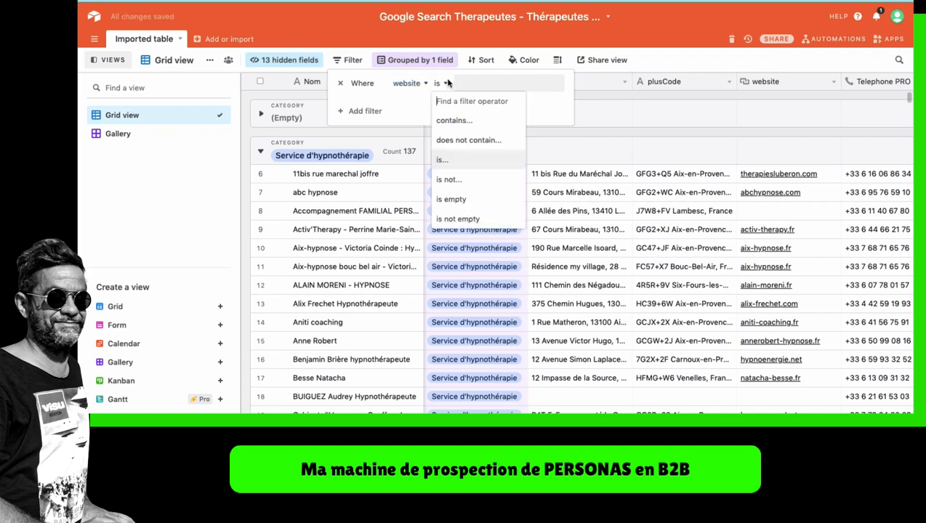
left_click(471, 205)
left_click(694, 131)
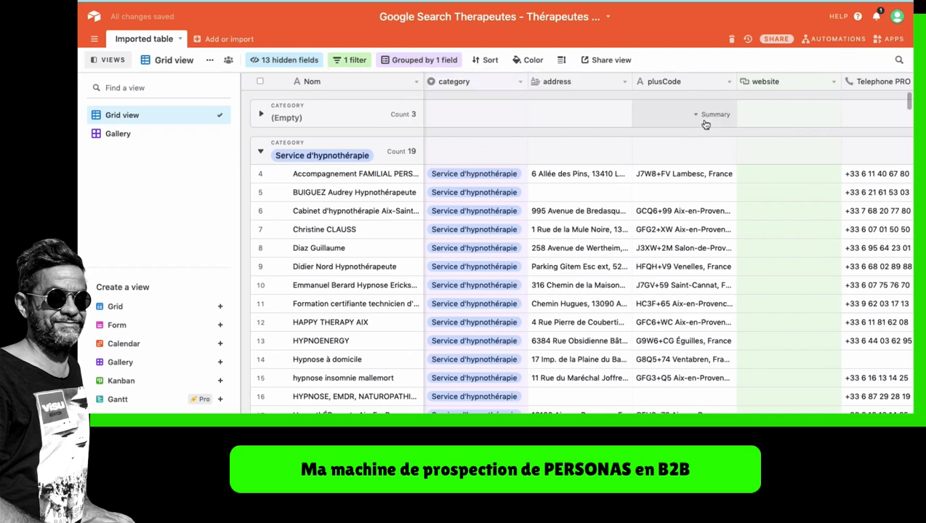
Step: Look through the filtered records without a website in the hypnotherapy, Ostéopathe and Naturopathe groups
scroll(510, 192, "down", 5)
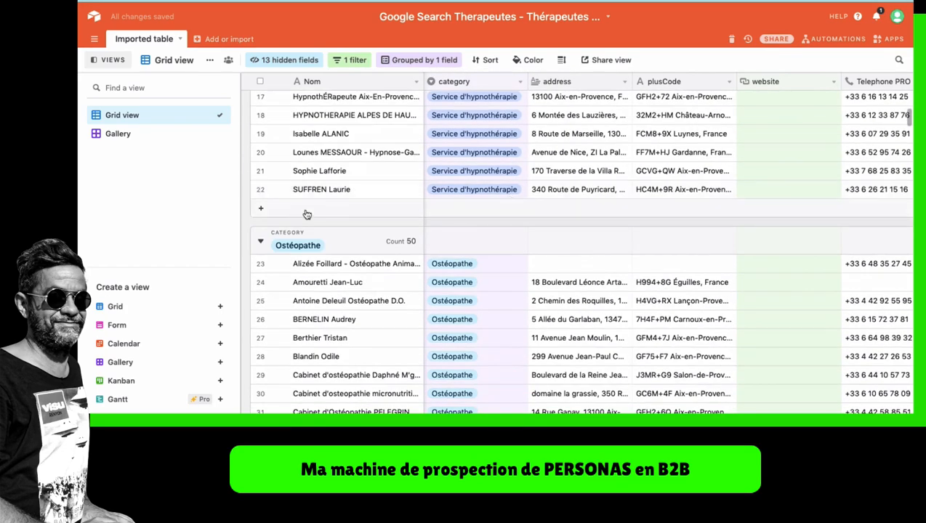
scroll(331, 217, "down", 4)
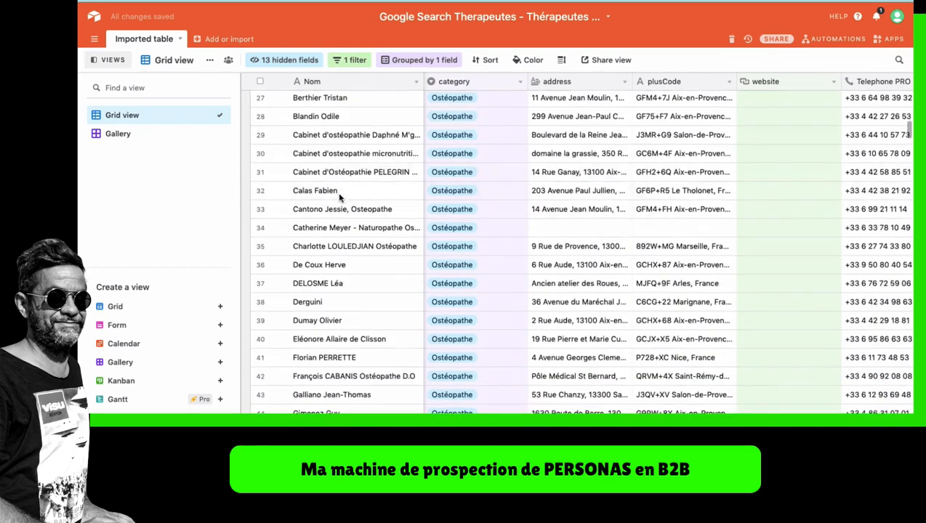
scroll(335, 197, "down", 15)
scroll(337, 202, "up", 4)
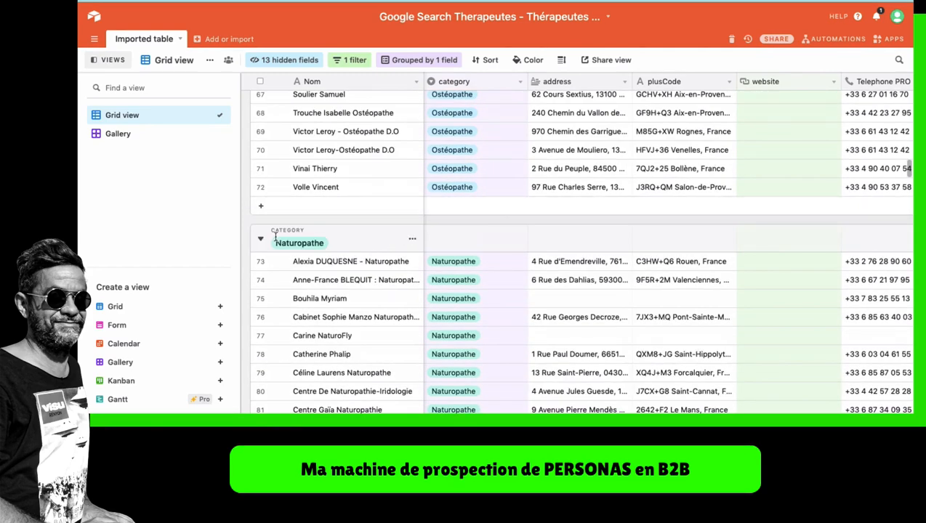
scroll(339, 207, "up", 20)
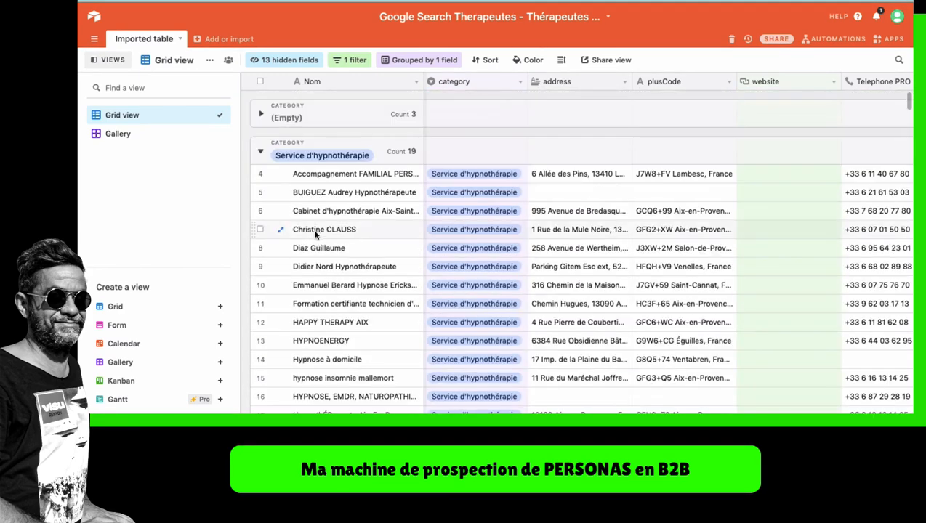
Step: Collapse the Service d'hypnothérapie, Ostéopathe, Naturopathe, Acupuncteur, Pharmacie and Centre de bien-être category groups
left_click(260, 151)
left_click(261, 189)
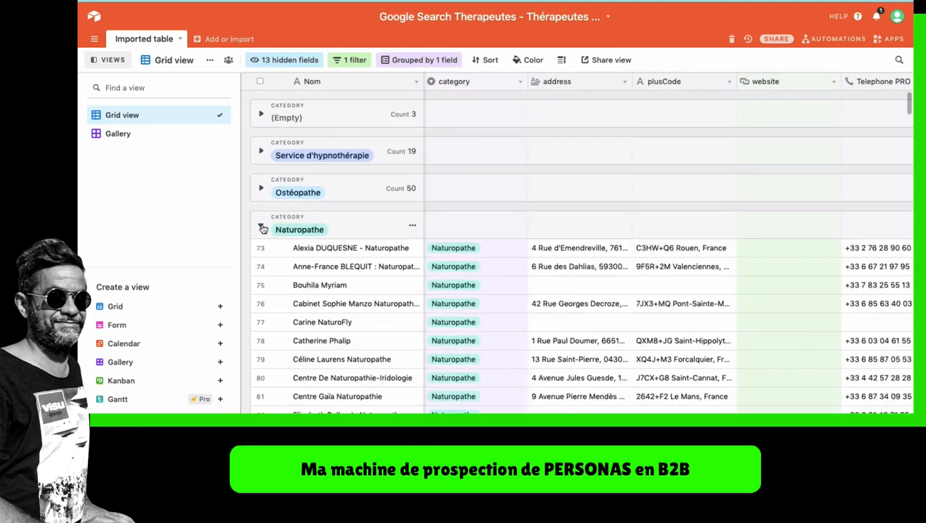
left_click(260, 225)
left_click(260, 263)
left_click(260, 299)
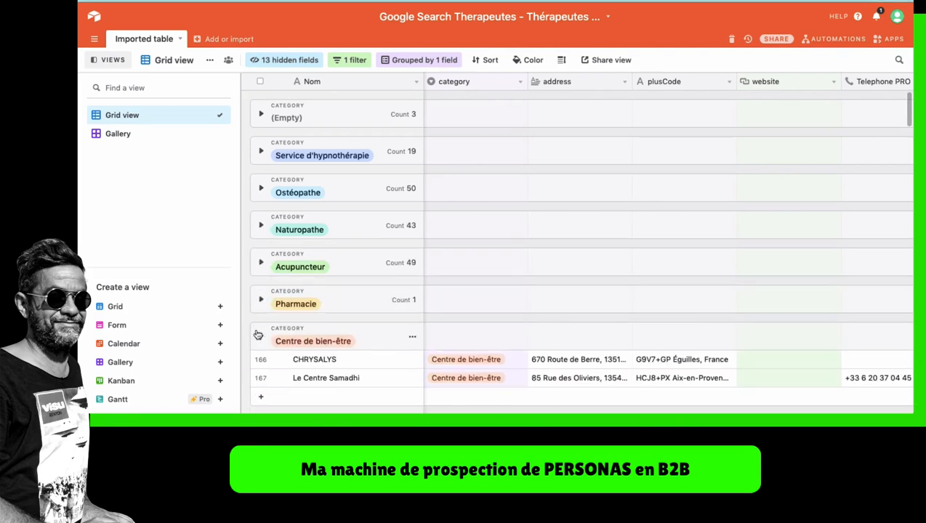
left_click(260, 337)
Step: Collapse the Praticien de médecine alternative, Centre d'acupuncture, Nutritionniste and Médecin category groups
scroll(261, 331, "down", 5)
scroll(261, 273, "up", 1)
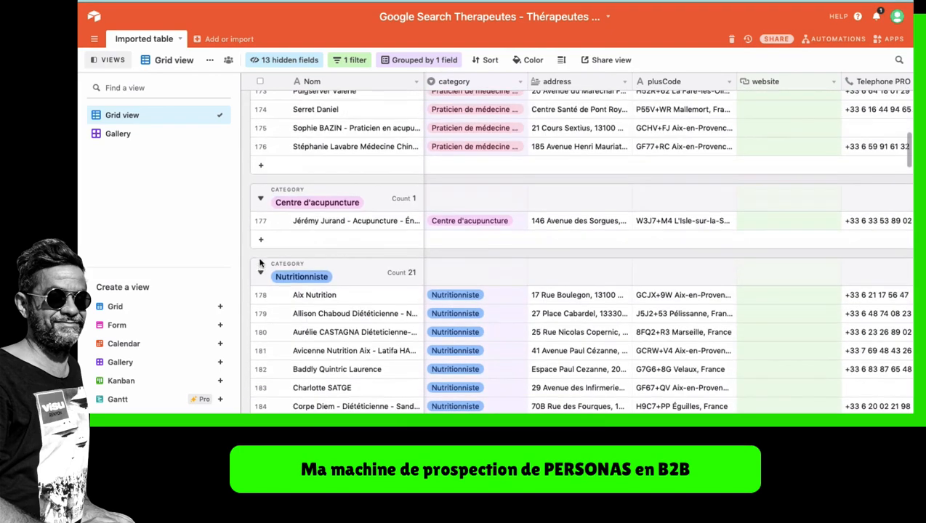
left_click(260, 200)
scroll(264, 198, "up", 4)
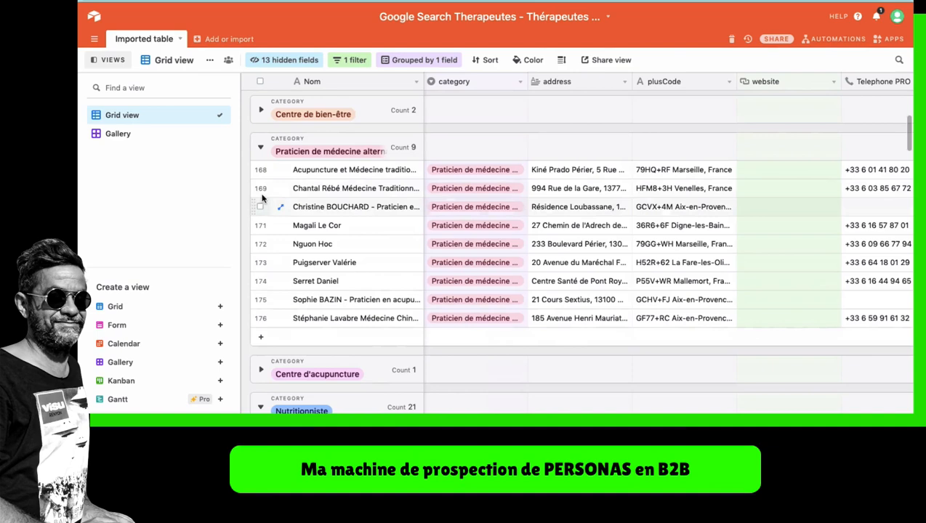
left_click(261, 148)
left_click(262, 224)
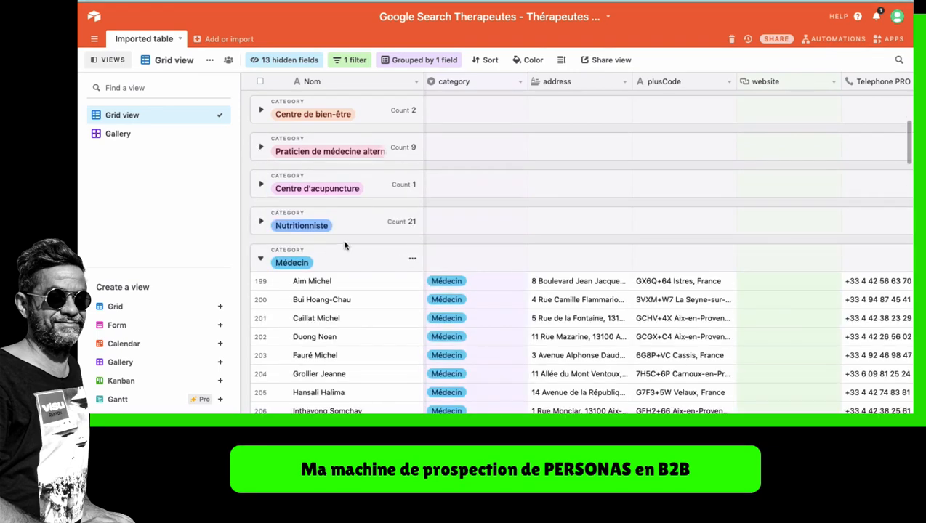
left_click(260, 260)
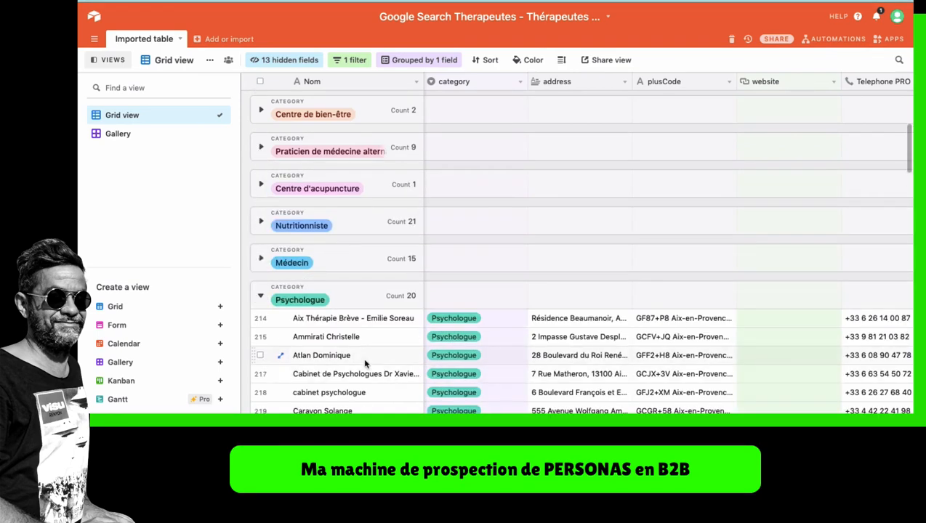
Step: Look through the Psychologue and following groups, and narrow the category column
scroll(366, 363, "down", 3)
scroll(370, 258, "down", 2)
scroll(370, 258, "down", 5)
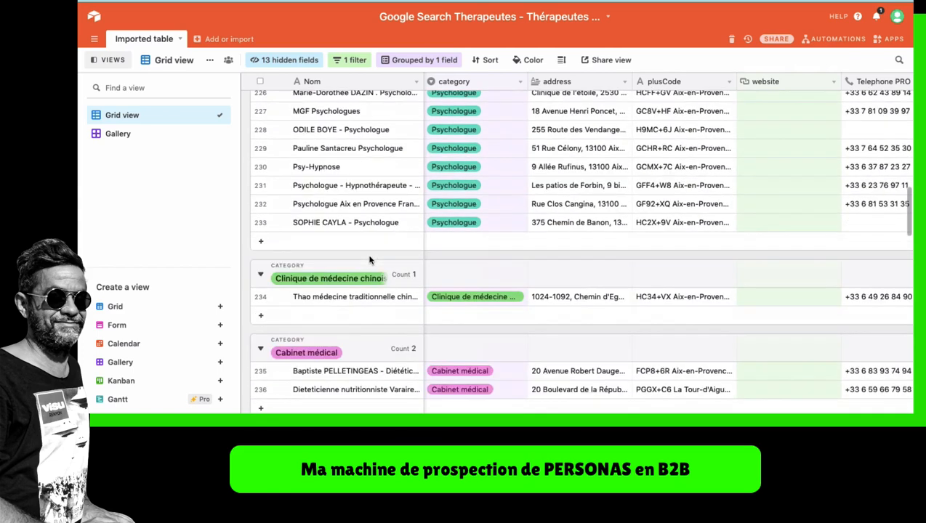
scroll(466, 301, "up", 10)
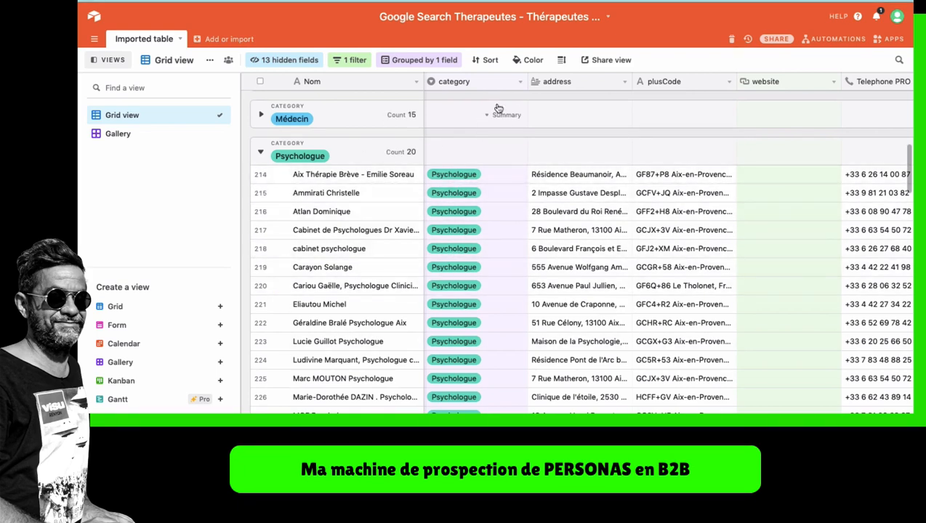
left_click_drag(527, 84, 488, 94)
Step: Expand the Service d'hypnothérapie group and widen the category column so its labels show in full
scroll(451, 160, "up", 5)
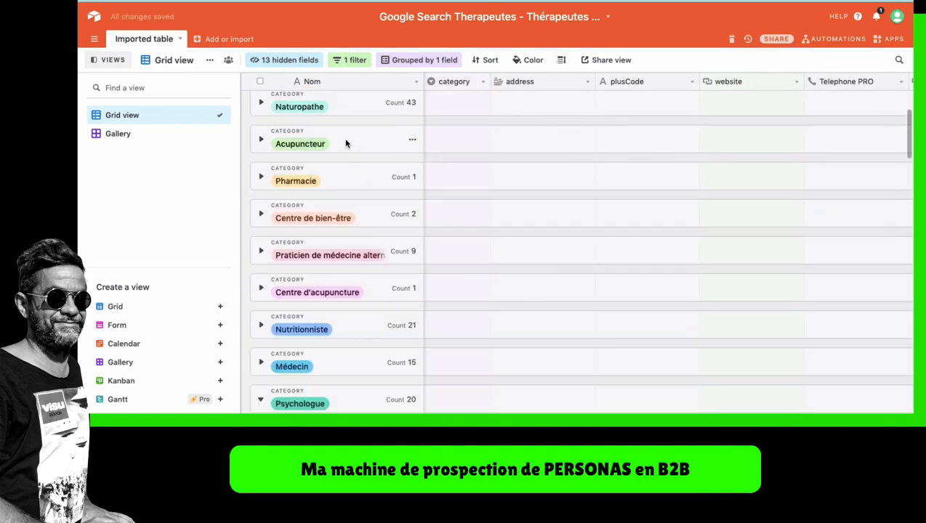
scroll(269, 138, "up", 2)
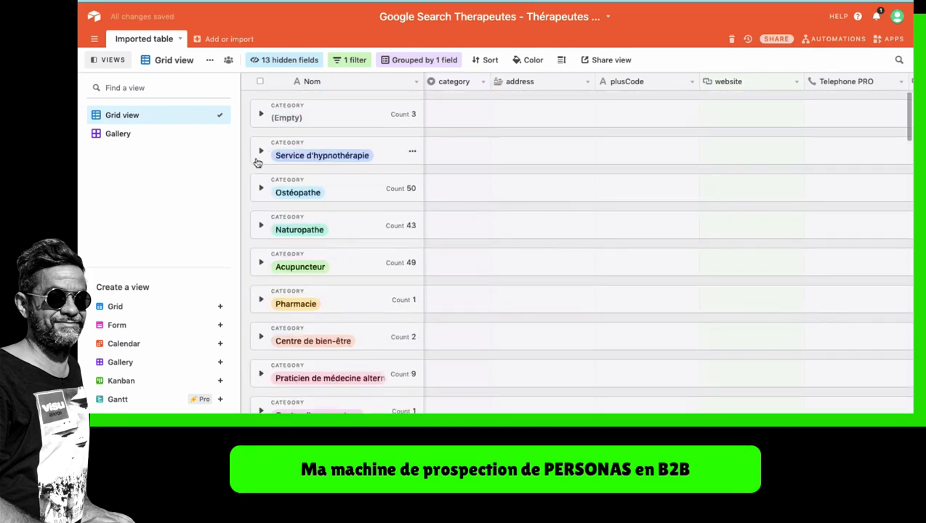
left_click(258, 157)
scroll(291, 190, "down", 3)
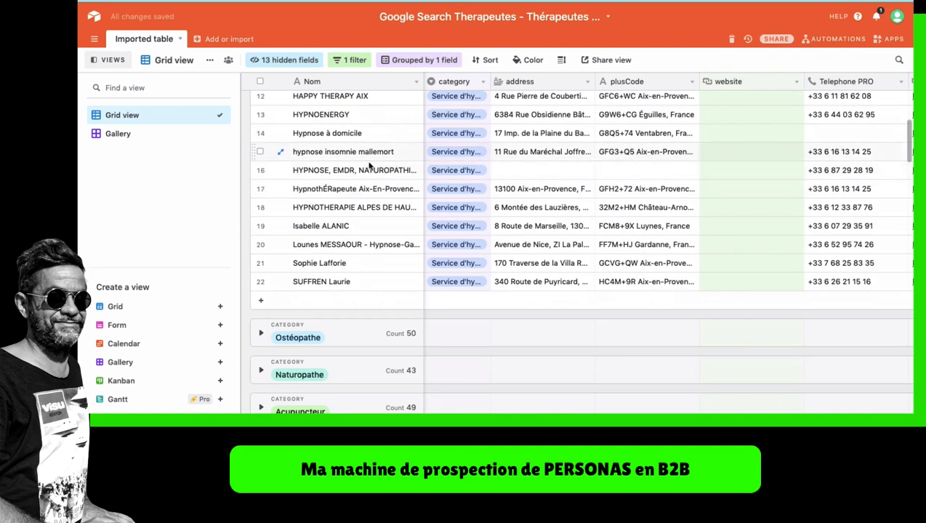
left_click_drag(492, 80, 538, 91)
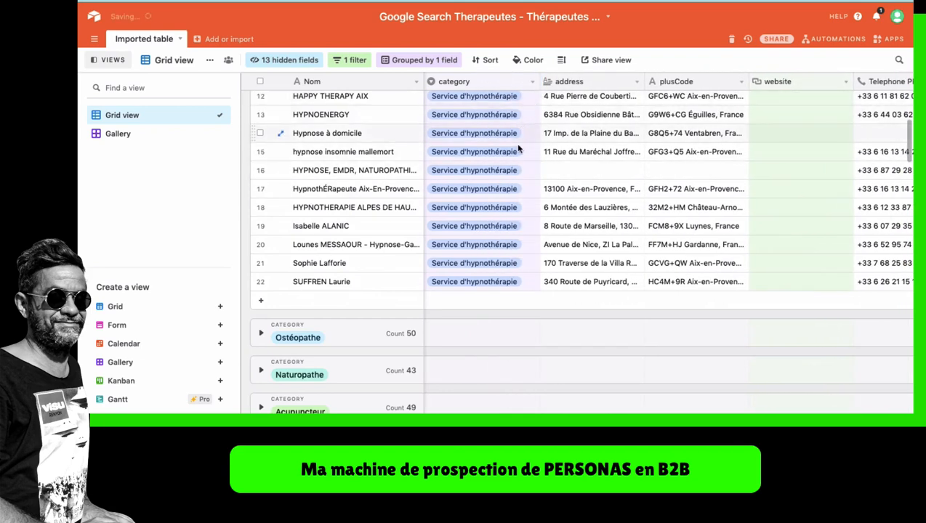
Step: Examine the Note ratings and Reviews counts of the Service d'hypnothérapie records that have no website
scroll(519, 147, "up", 3)
scroll(520, 164, "down", 4)
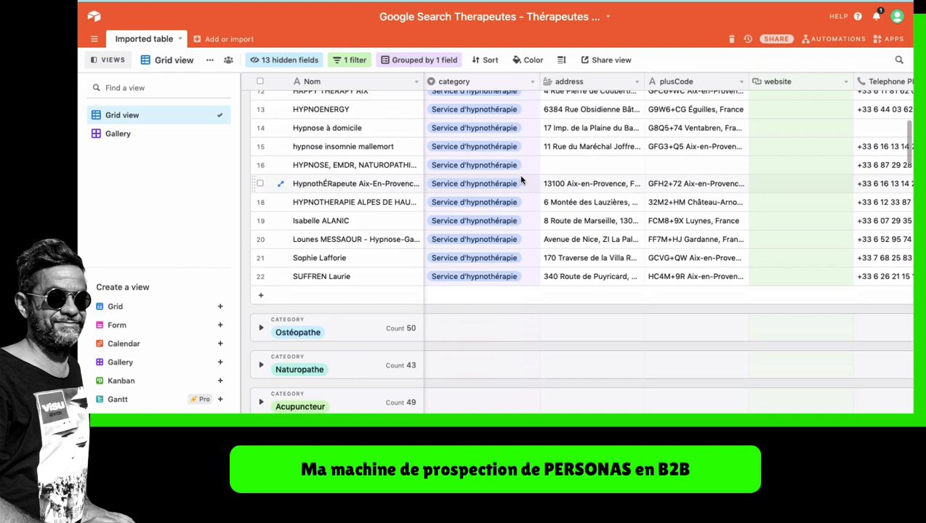
scroll(516, 178, "up", 5)
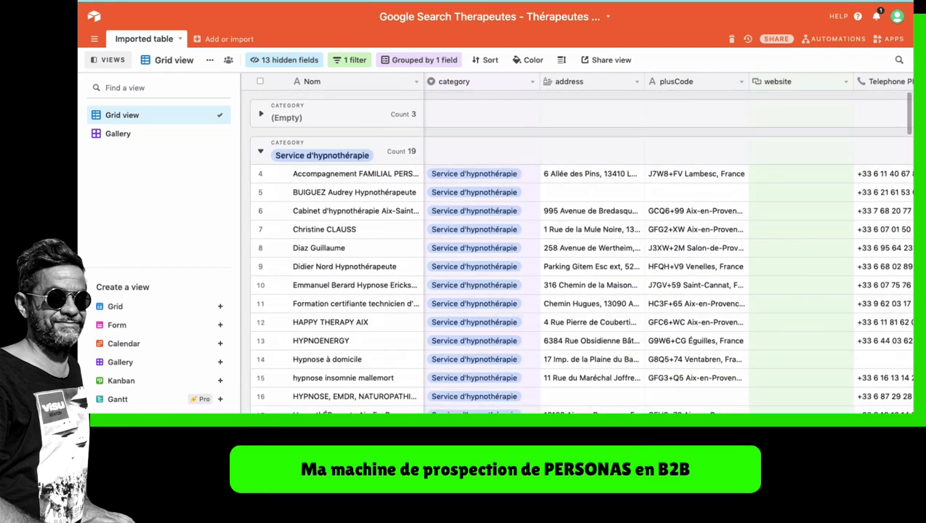
scroll(542, 320, "left", 5)
scroll(542, 321, "down", 2)
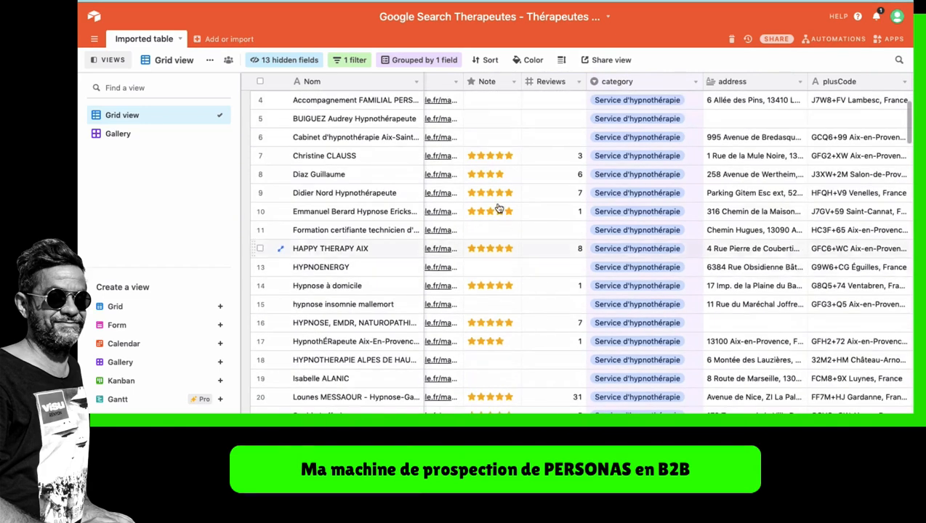
scroll(499, 209, "down", 5)
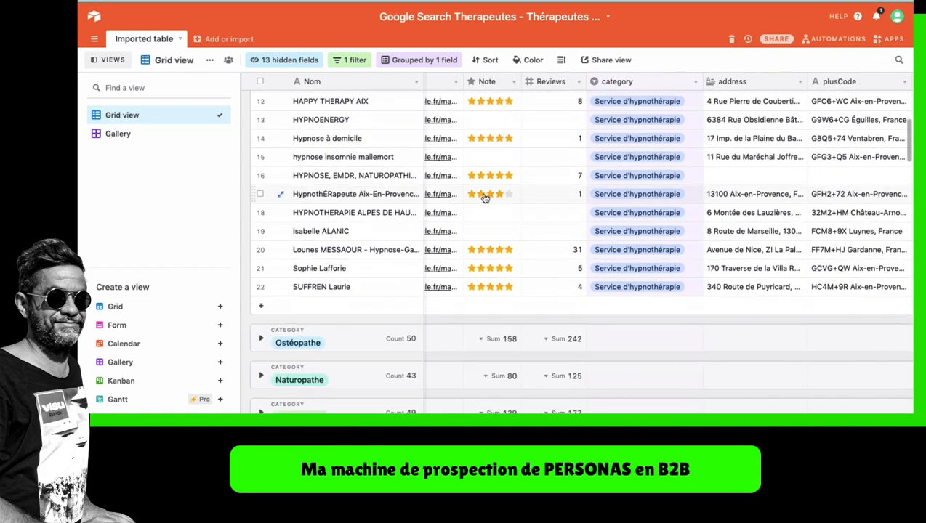
scroll(484, 198, "down", 1)
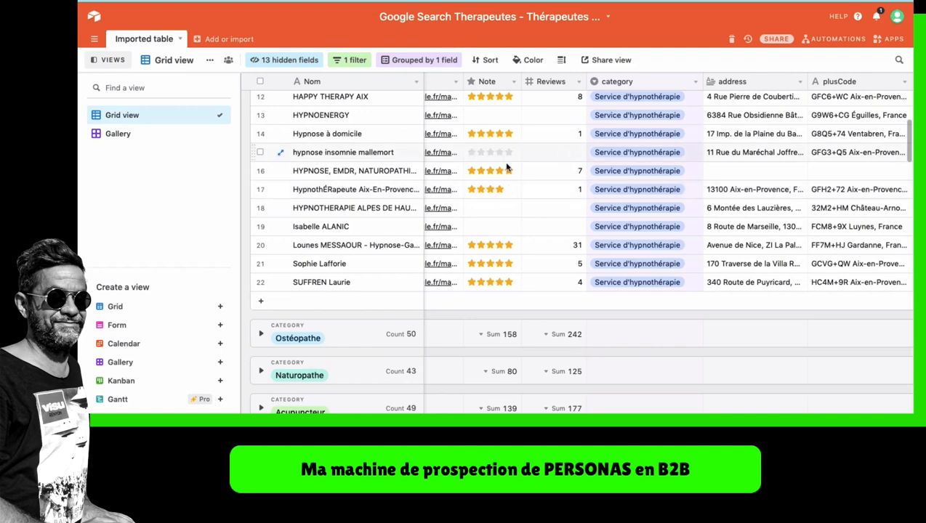
scroll(421, 211, "down", 5)
scroll(318, 233, "up", 10)
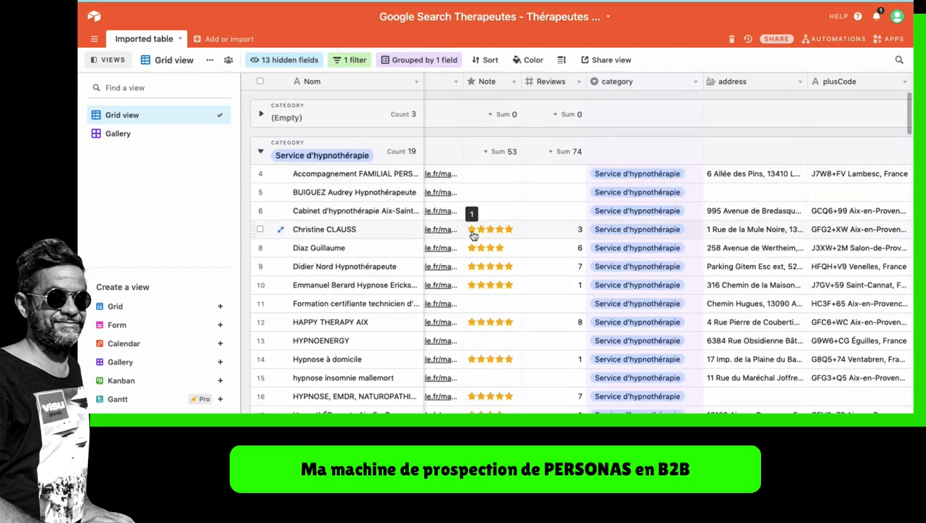
scroll(368, 265, "down", 3)
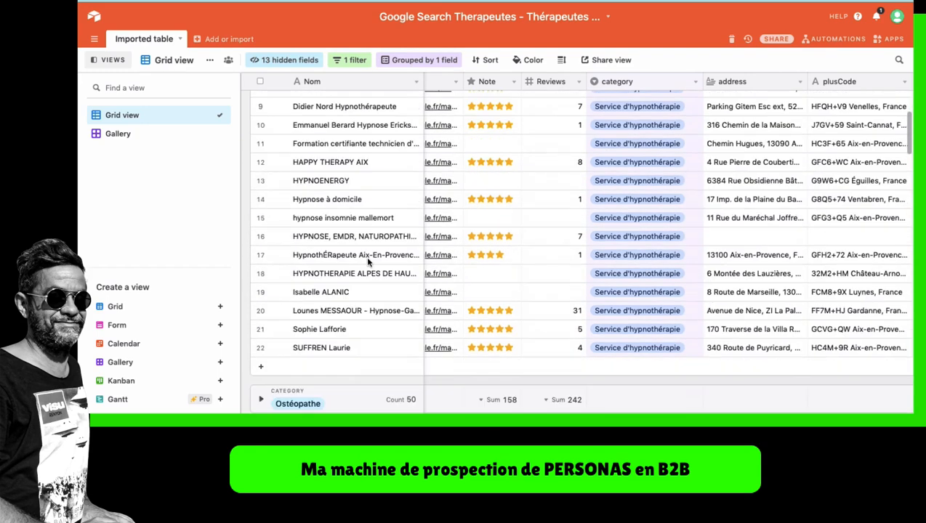
scroll(368, 265, "down", 2)
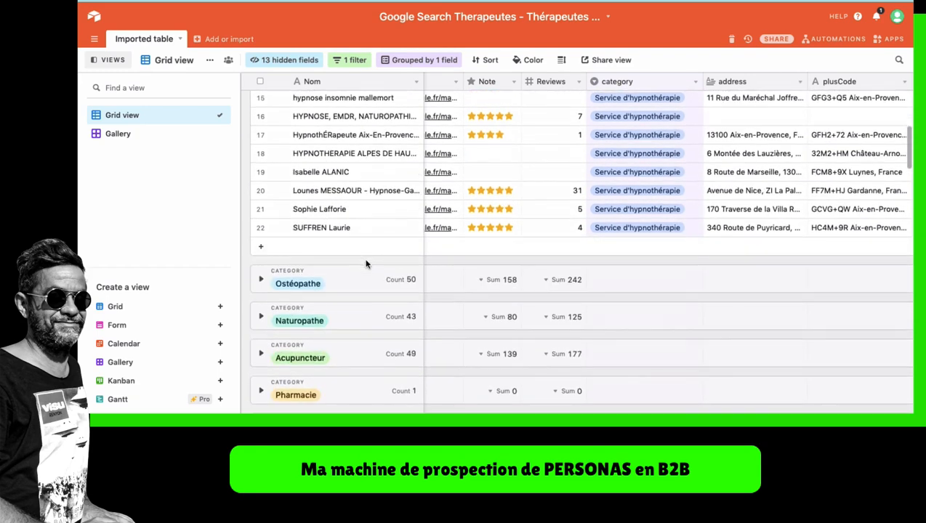
scroll(368, 265, "up", 5)
scroll(368, 264, "down", 2)
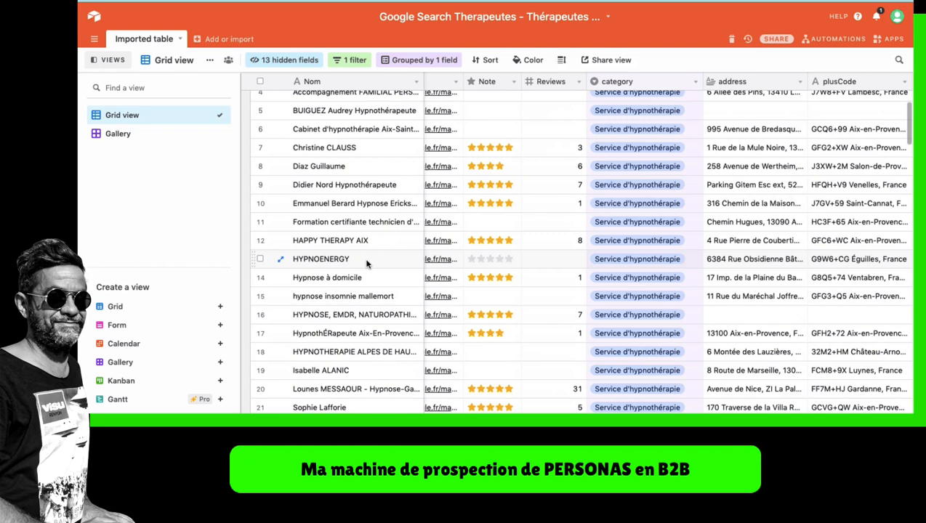
Step: Switch to the Gallery view and browse the cards' photos, categories, ratings, reviews, websites and Déclaré status
left_click(185, 139)
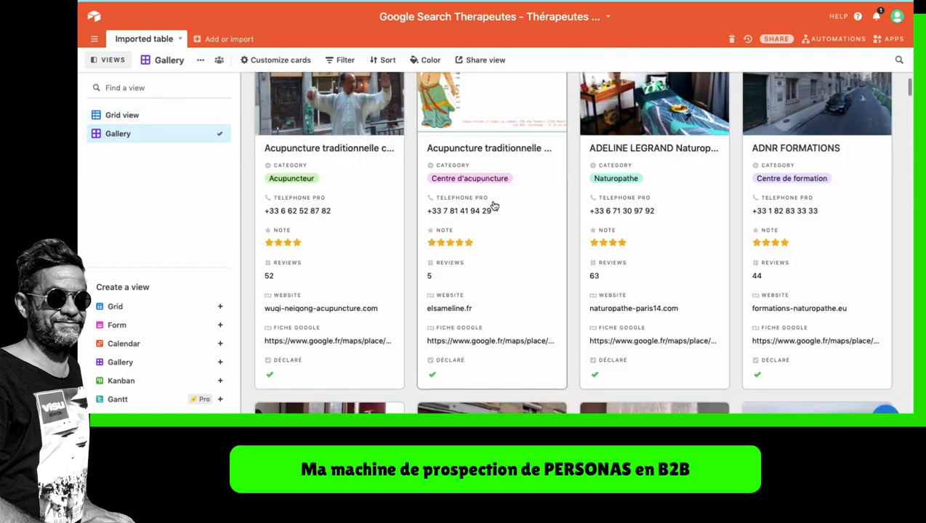
scroll(493, 203, "down", 10)
scroll(493, 204, "up", 5)
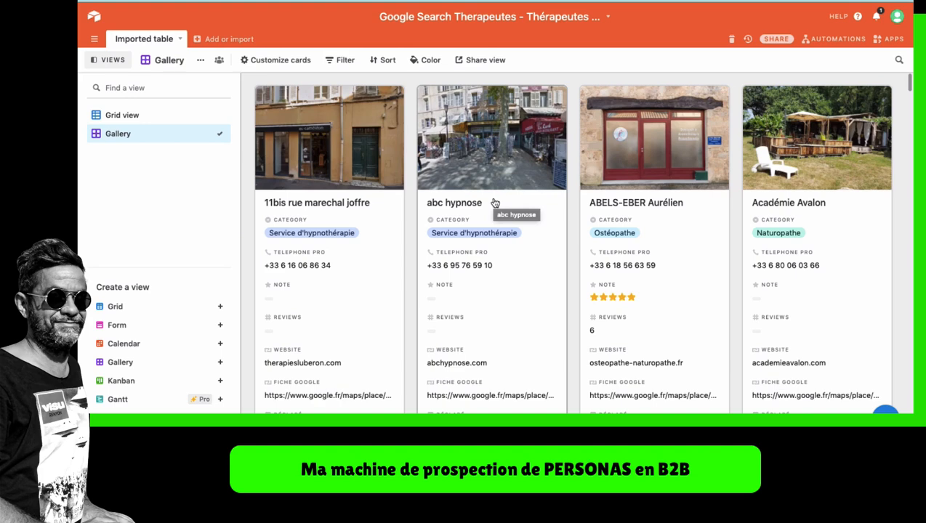
scroll(474, 240, "down", 10)
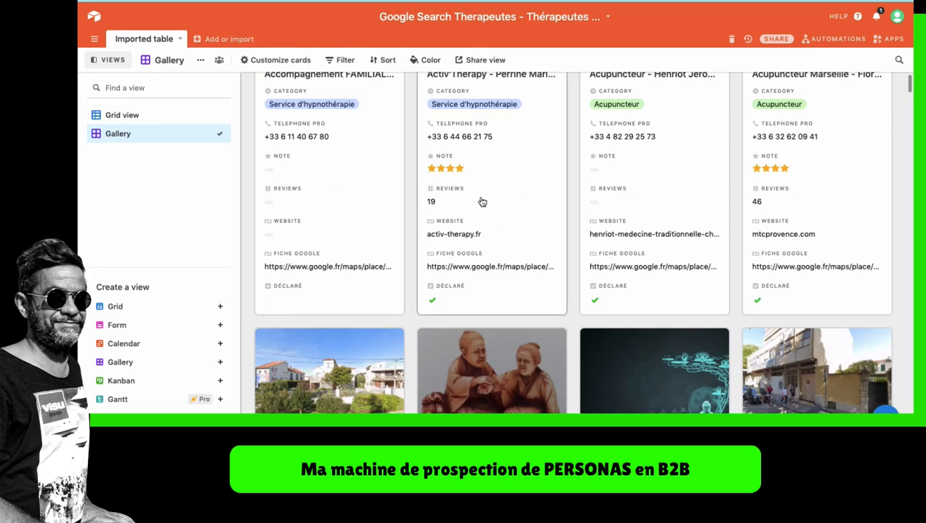
scroll(481, 202, "down", 20)
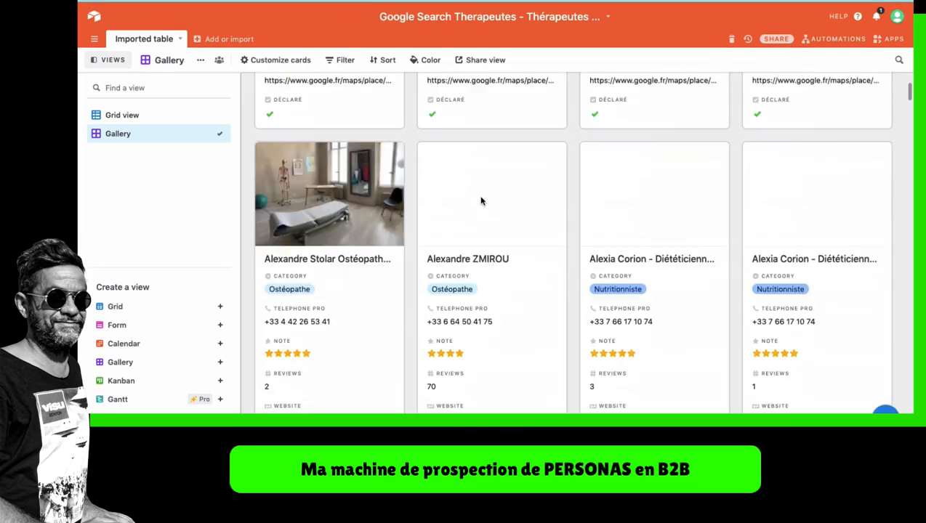
scroll(481, 201, "up", 20)
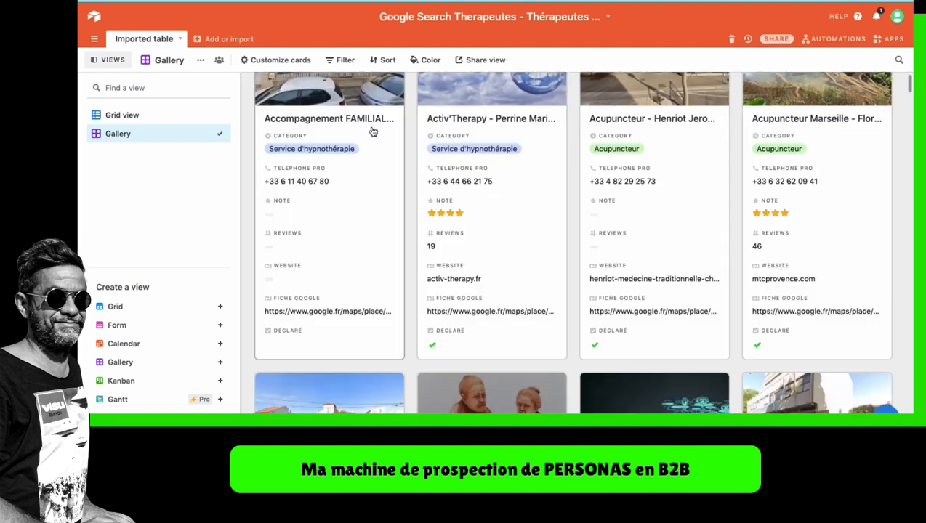
scroll(372, 134, "up", 5)
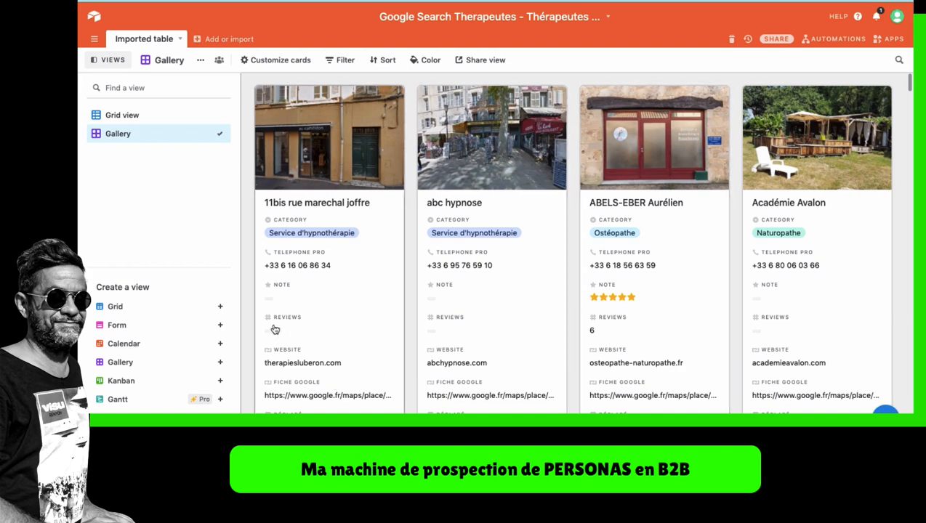
scroll(296, 256, "down", 3)
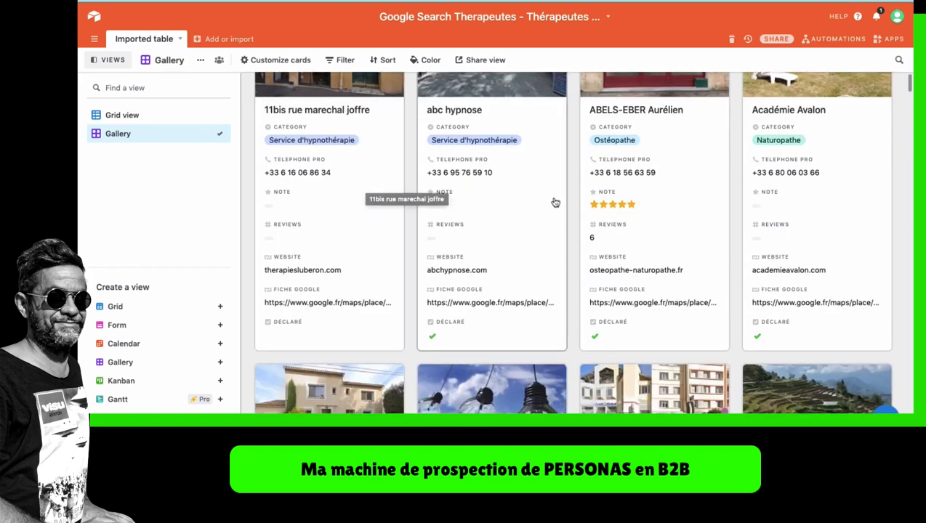
scroll(550, 247, "up", 3)
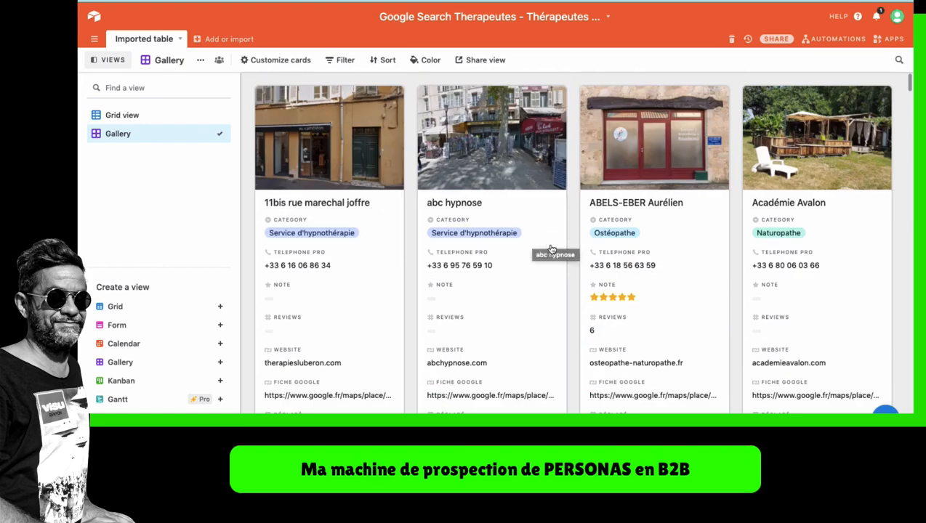
Step: Open the five-star Ostéopathe card in the gallery's first row and review its website, Déclaré status, address, opening hours and photo fields
left_click(622, 173)
scroll(454, 196, "down", 3)
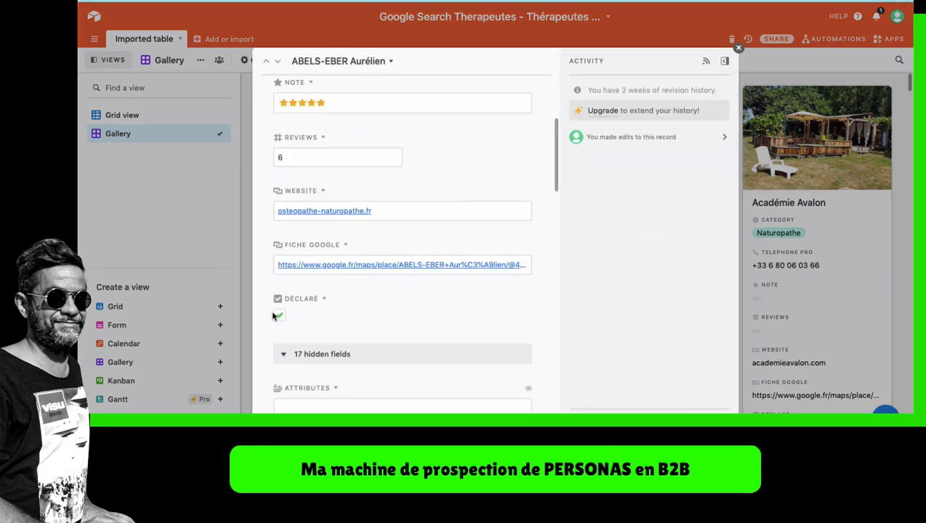
scroll(319, 326, "down", 3)
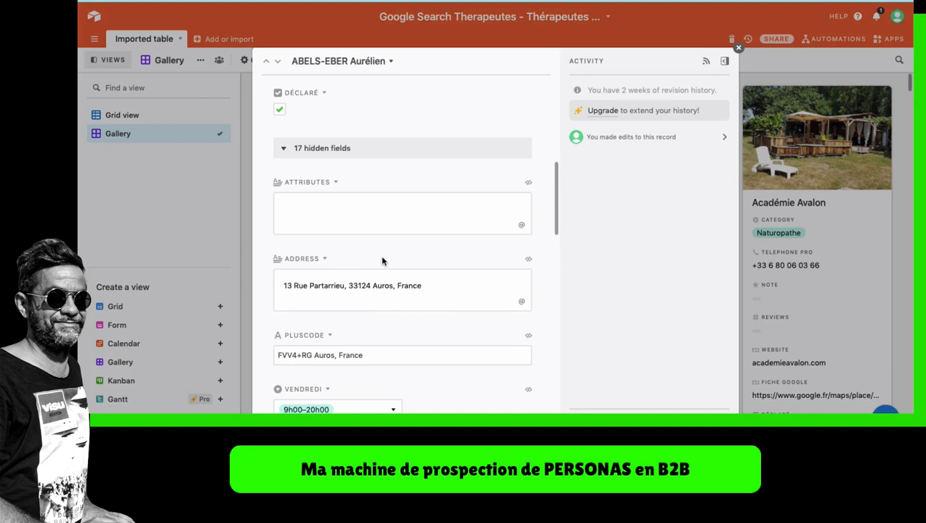
scroll(448, 274, "down", 10)
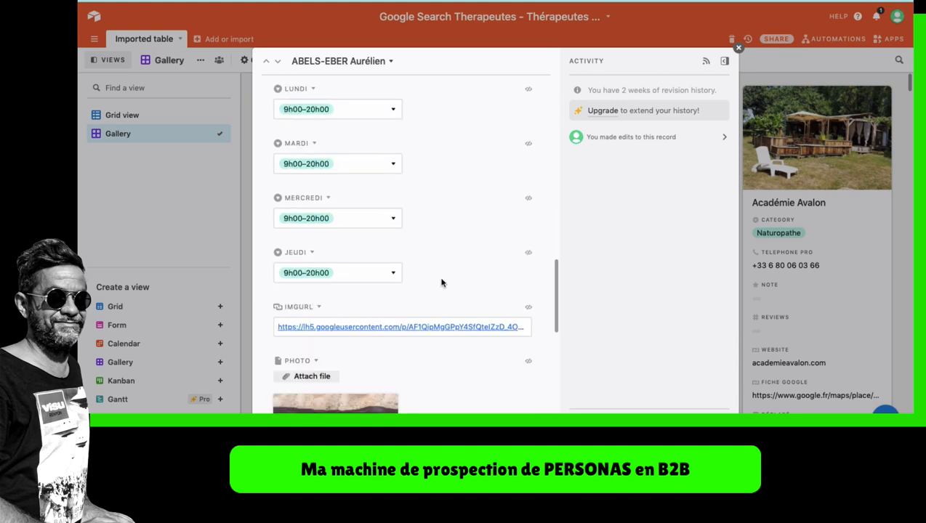
scroll(440, 281, "down", 1)
scroll(439, 284, "down", 1)
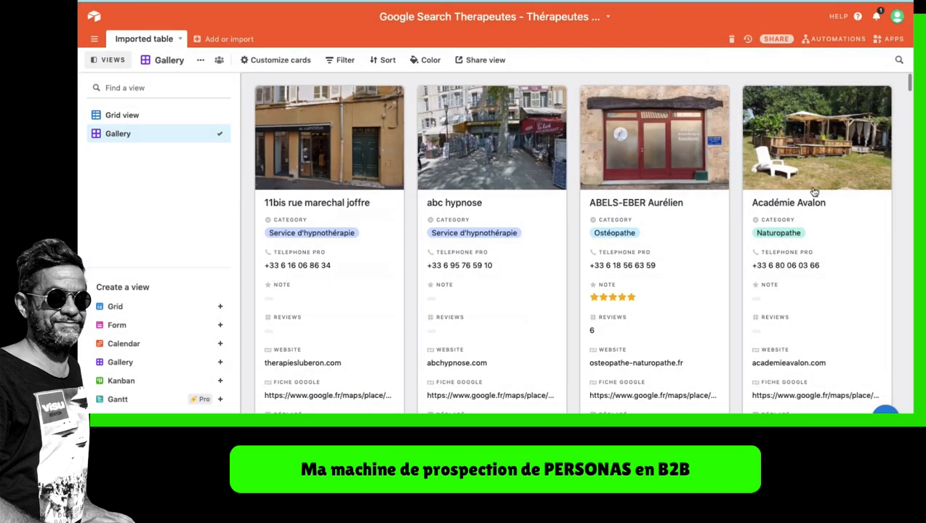
Step: Check the Académie Avalon card and browse the following rows of gallery cards
left_click(786, 225)
scroll(531, 254, "down", 4)
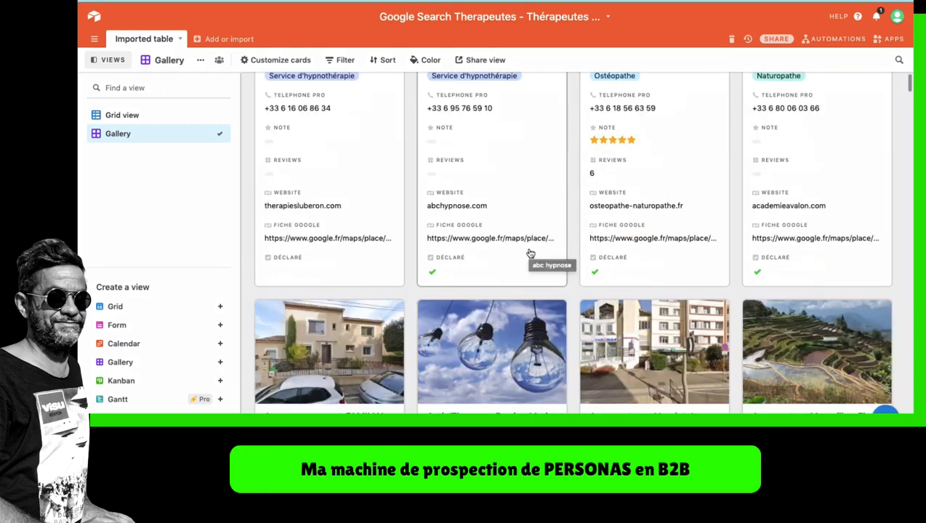
scroll(636, 264, "down", 8)
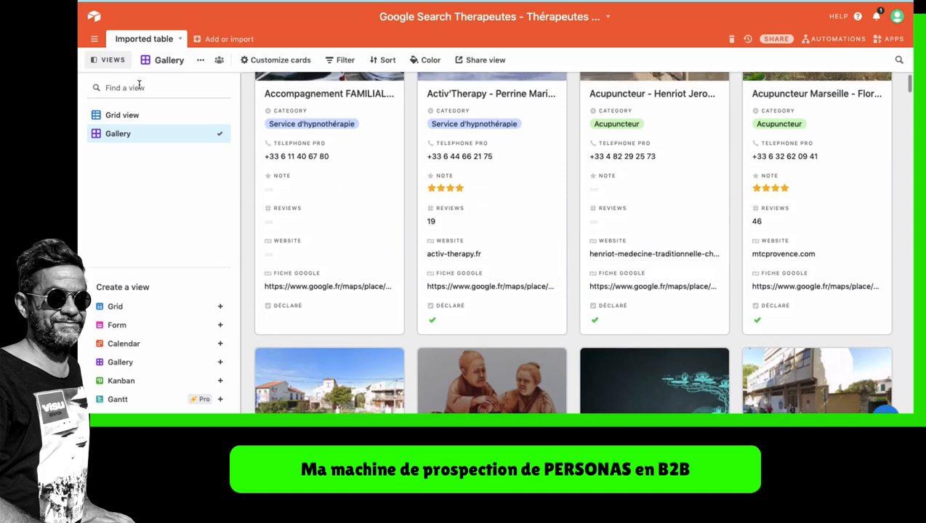
Step: Return to the Grid view and look over the ratings and reviews from the Service d'hypnothérapie group to the Psychologue group
left_click(141, 115)
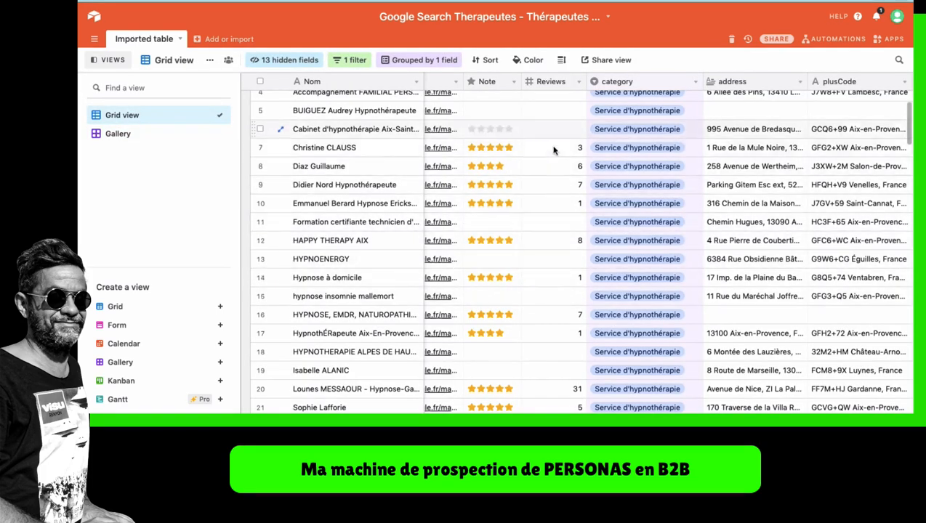
scroll(543, 167, "down", 5)
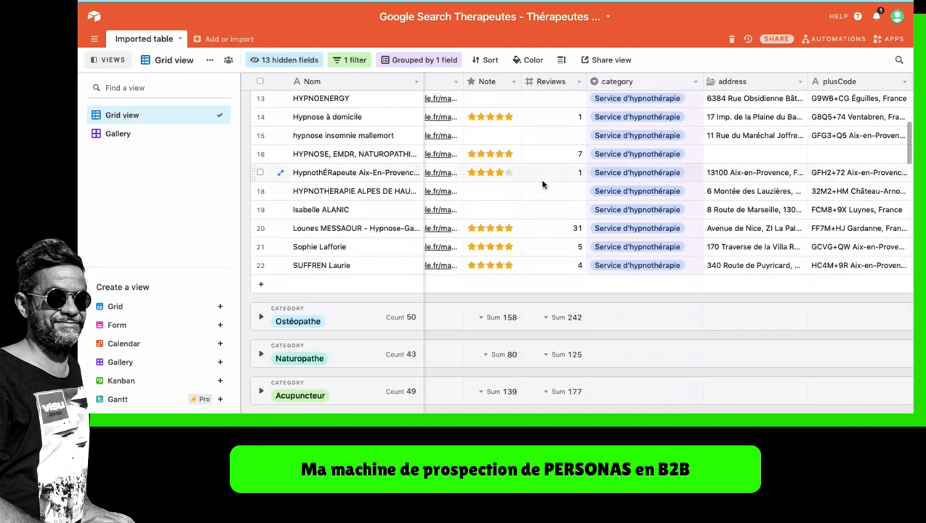
scroll(498, 232, "down", 3)
scroll(497, 233, "up", 4)
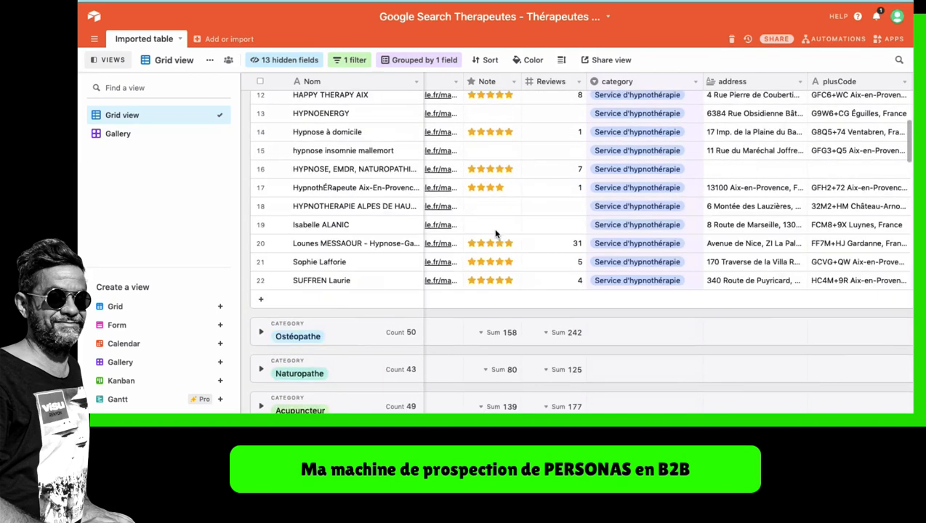
scroll(496, 233, "up", 5)
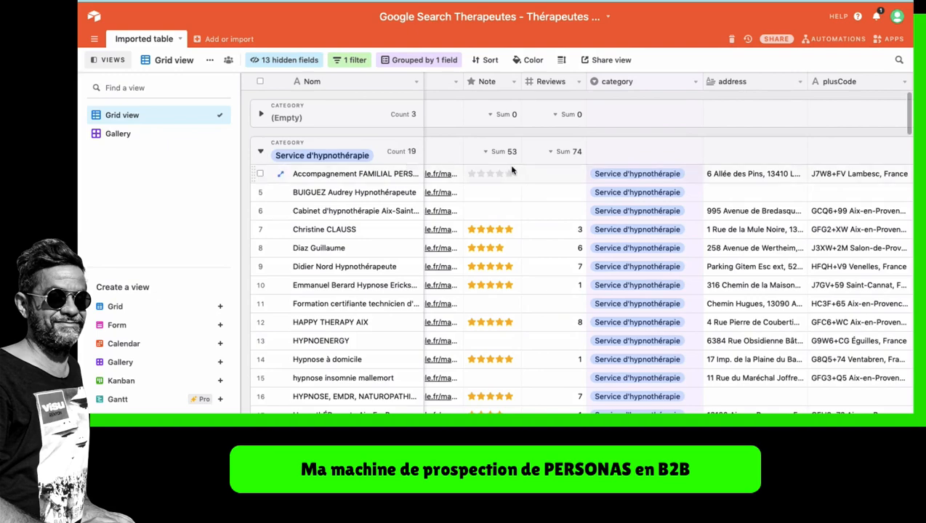
scroll(802, 314, "down", 10)
scroll(801, 314, "down", 15)
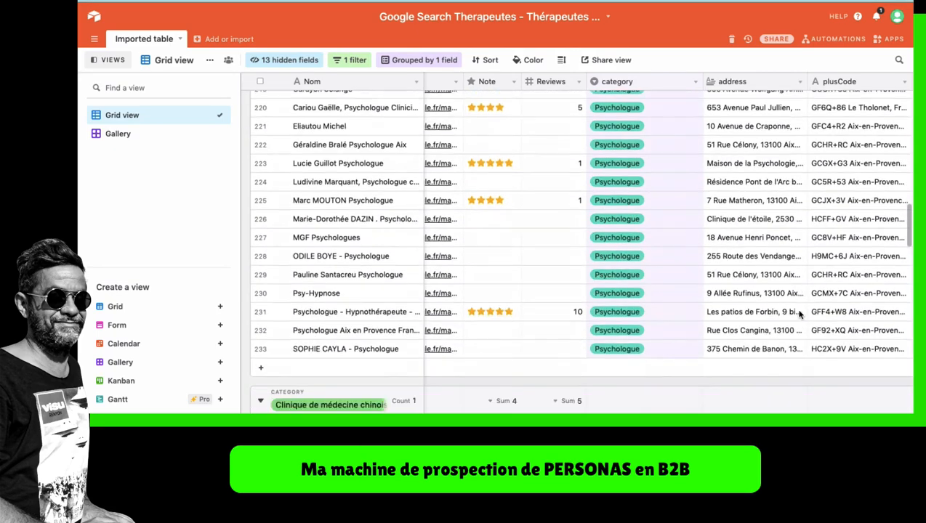